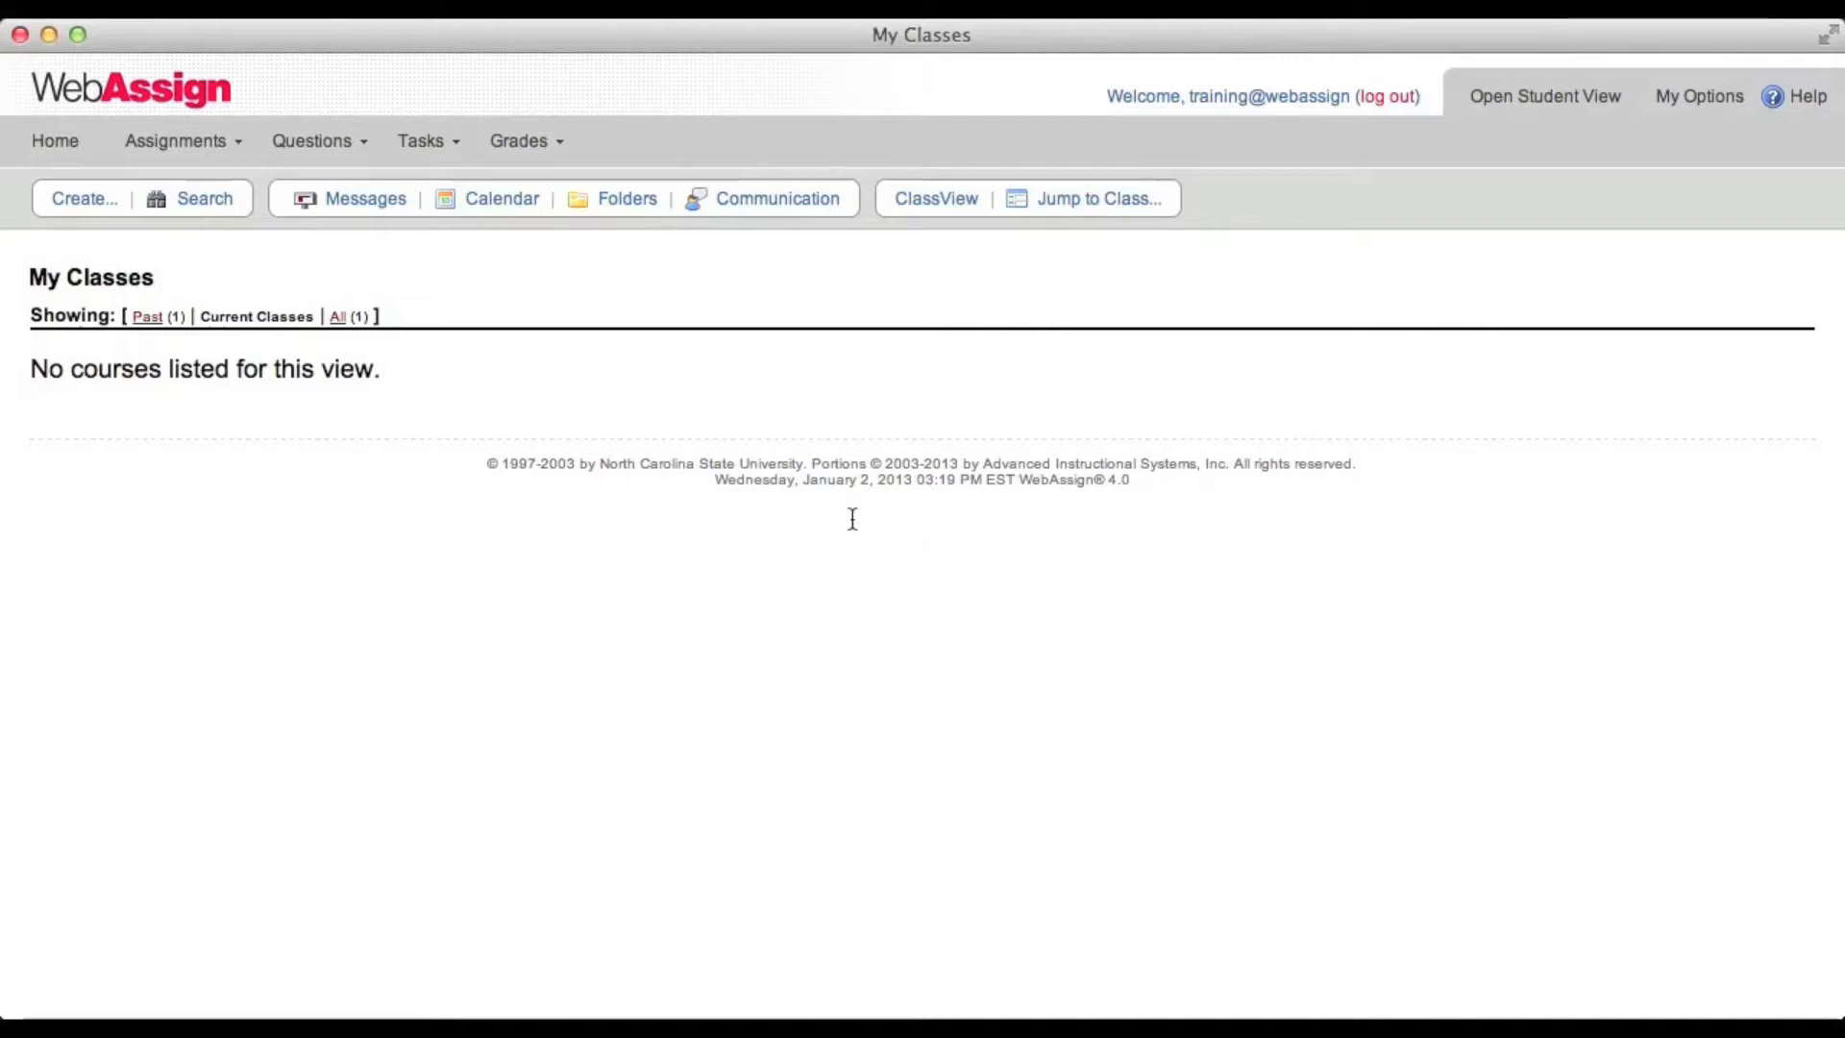
Start creating a new course using the method with no assignments and continue to its course settings
{"action": "left_click", "coordinate": [72, 200]}
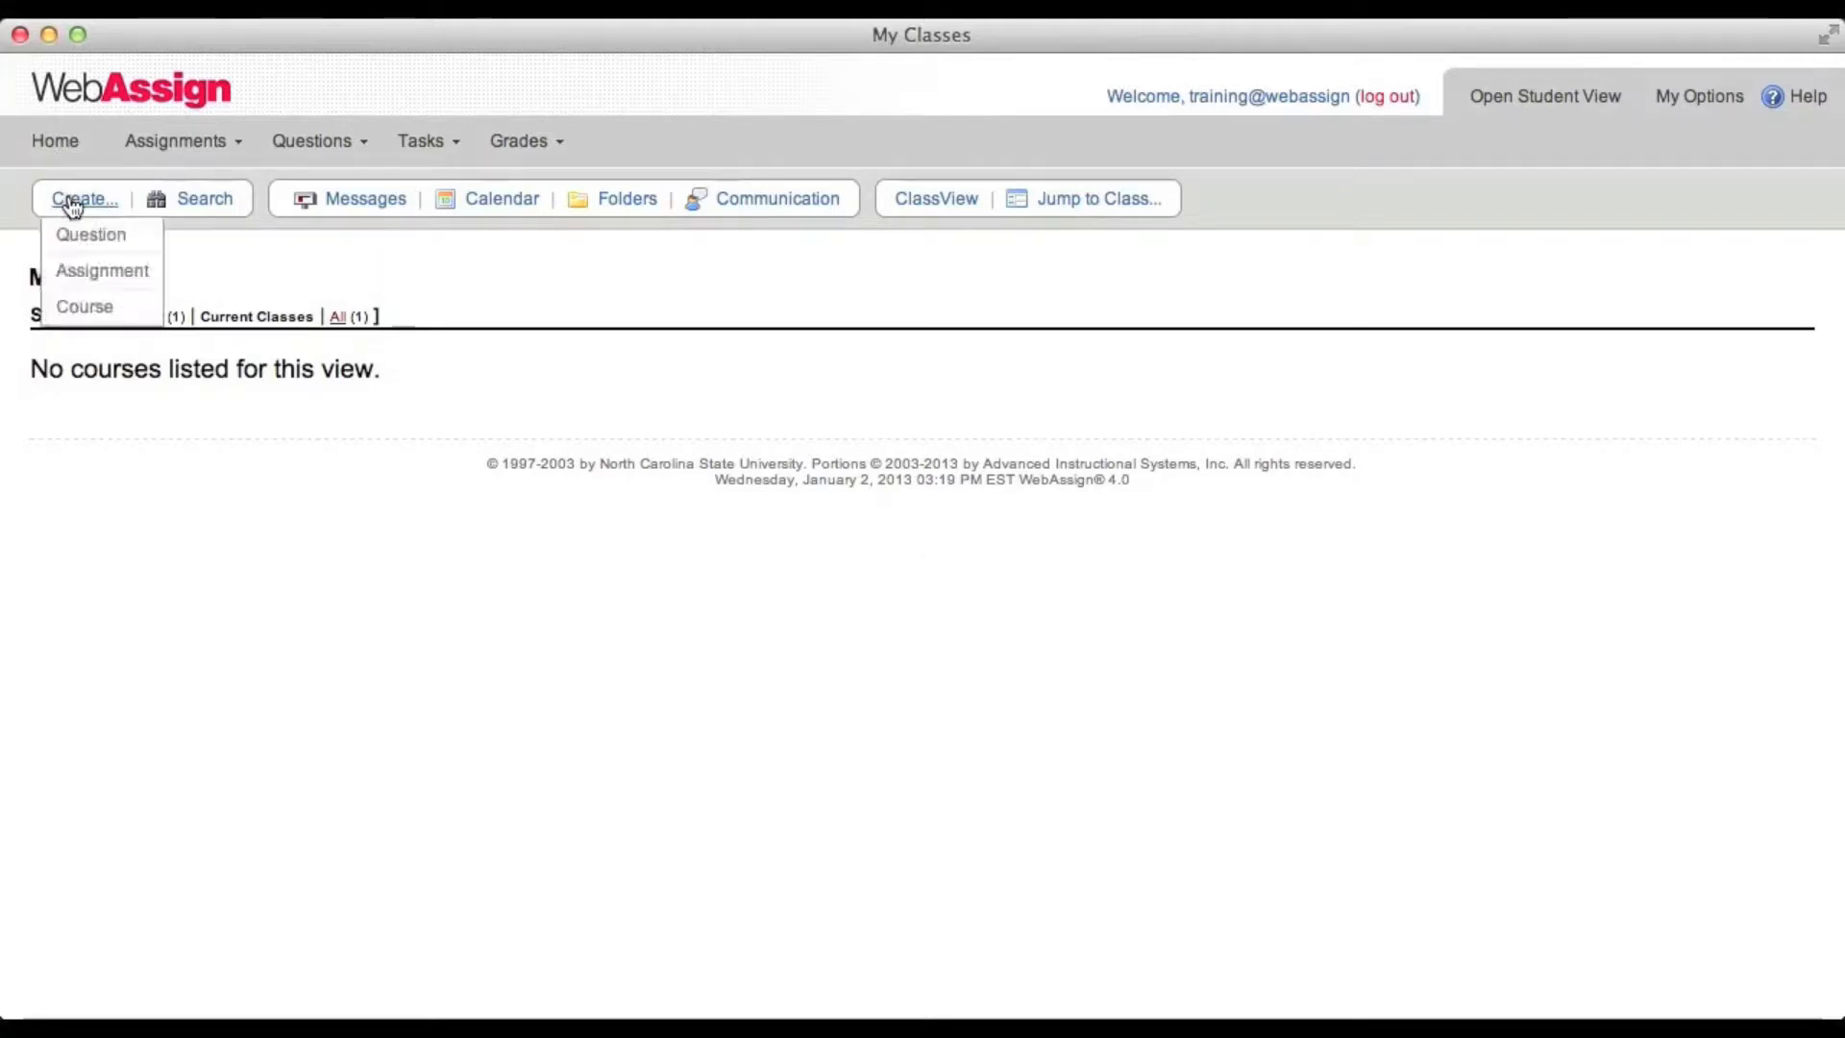
{"action": "left_click", "coordinate": [87, 307]}
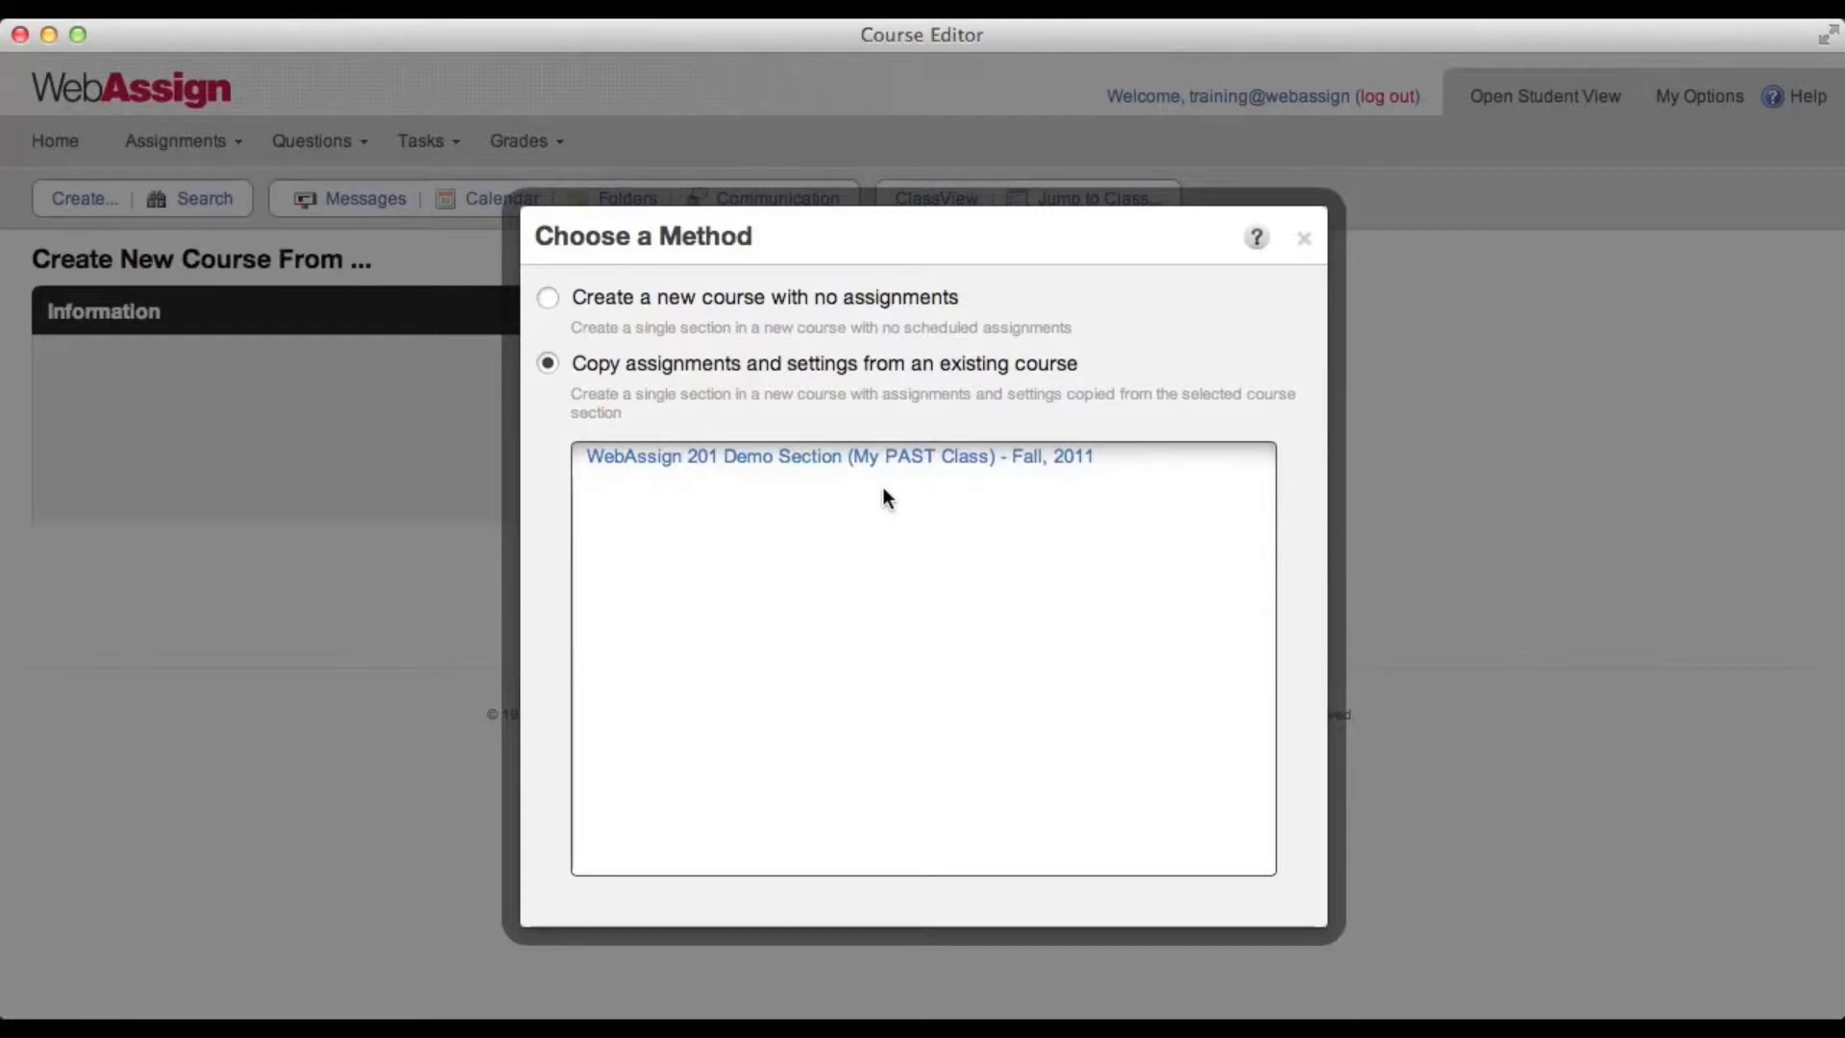
{"action": "left_click", "coordinate": [548, 300]}
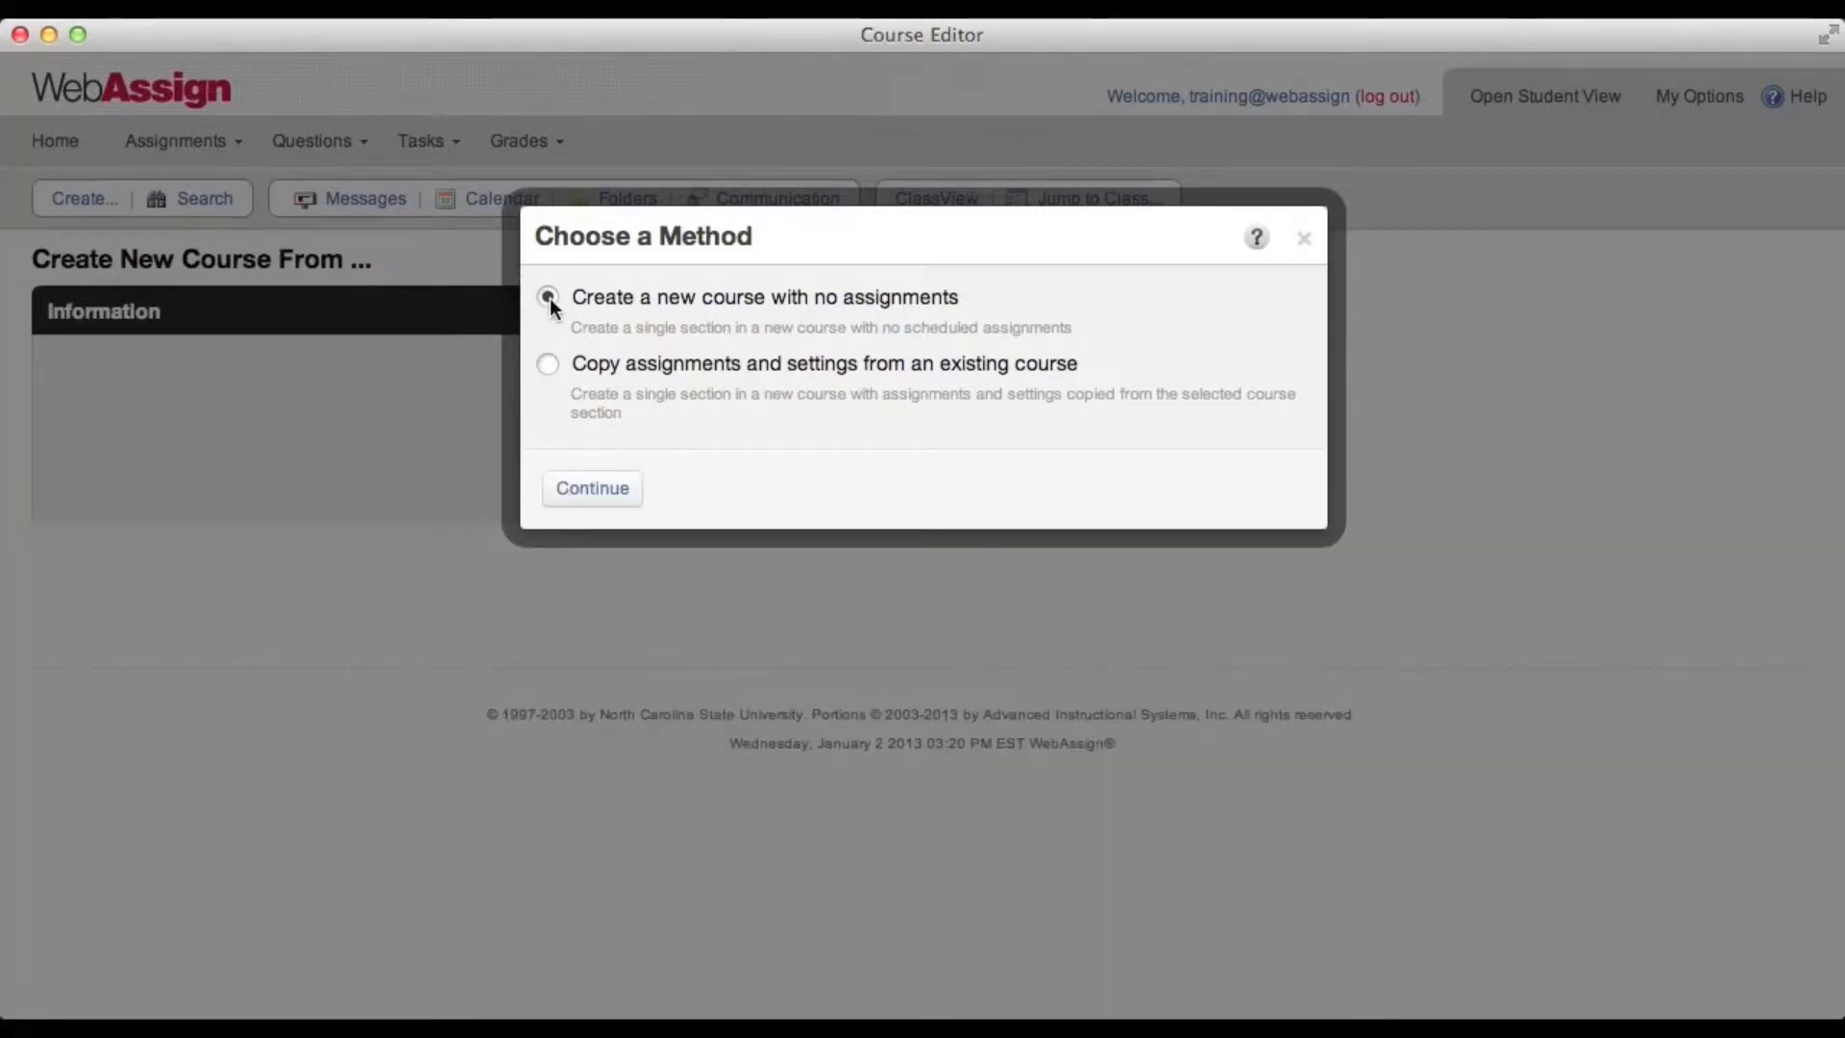
{"action": "left_click", "coordinate": [551, 367]}
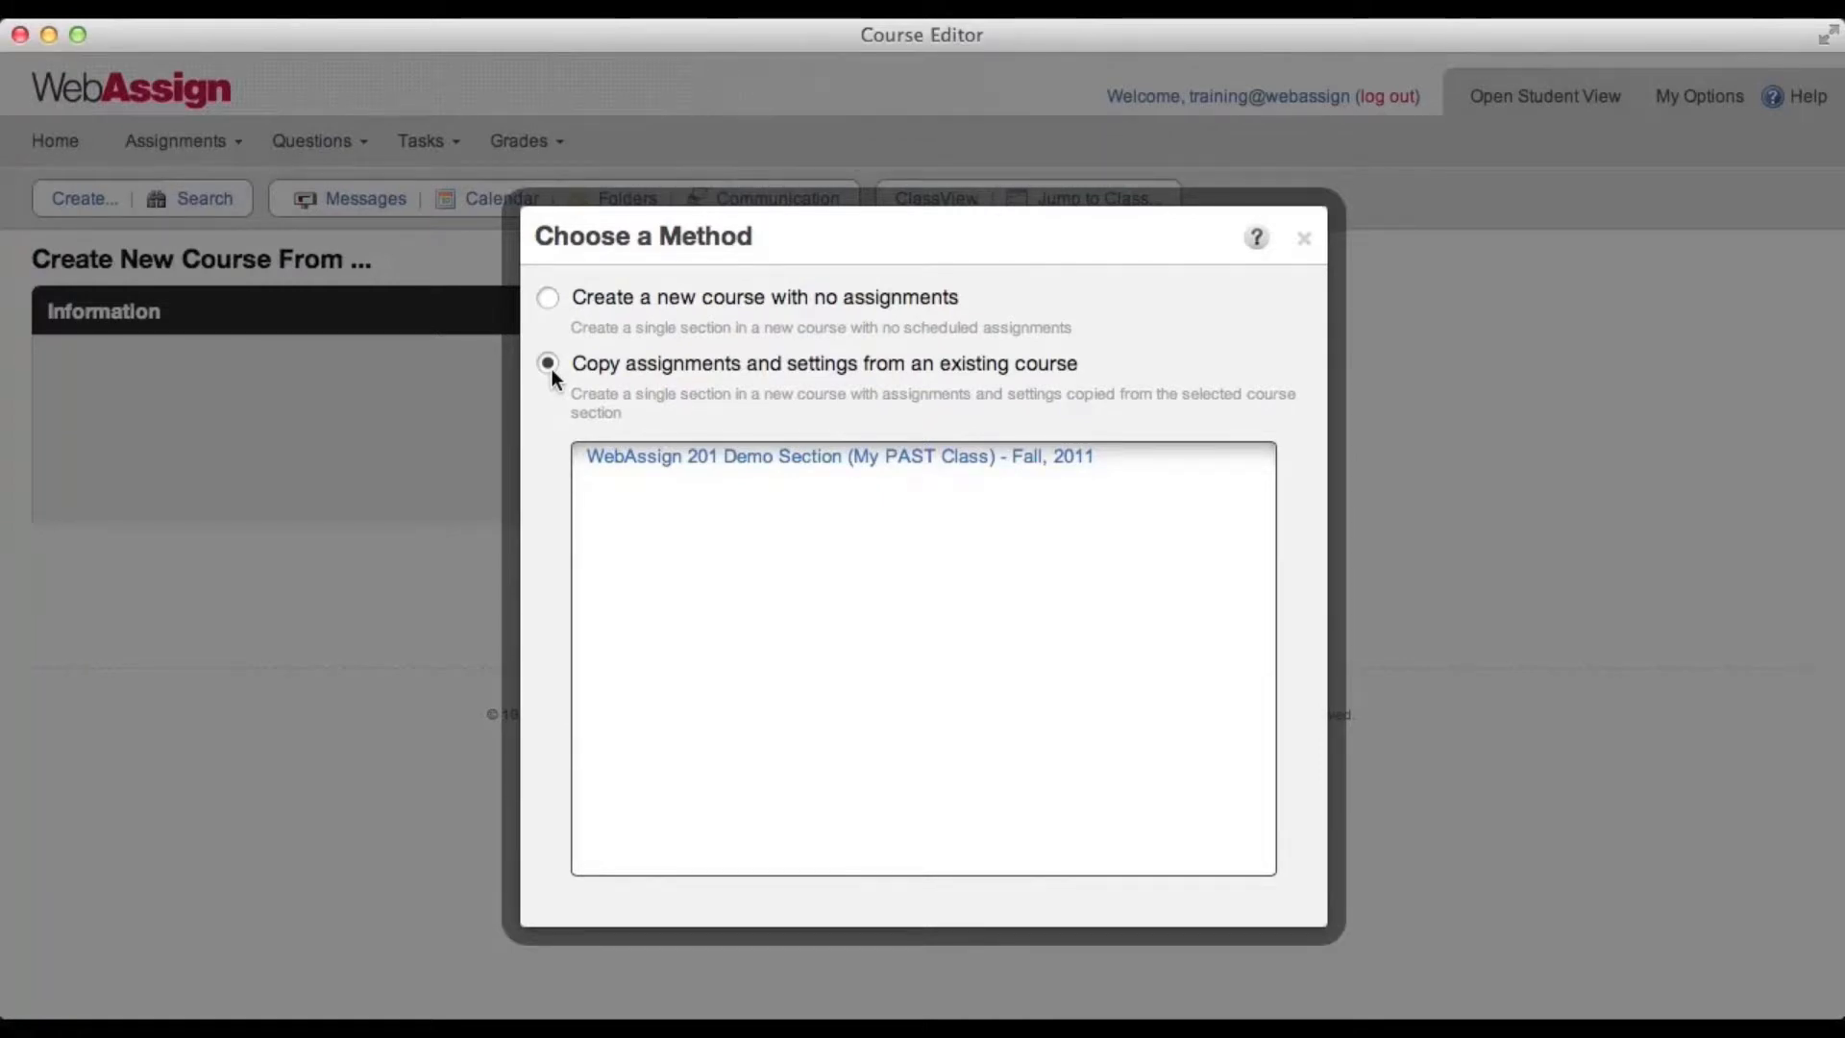
{"action": "left_click", "coordinate": [549, 305]}
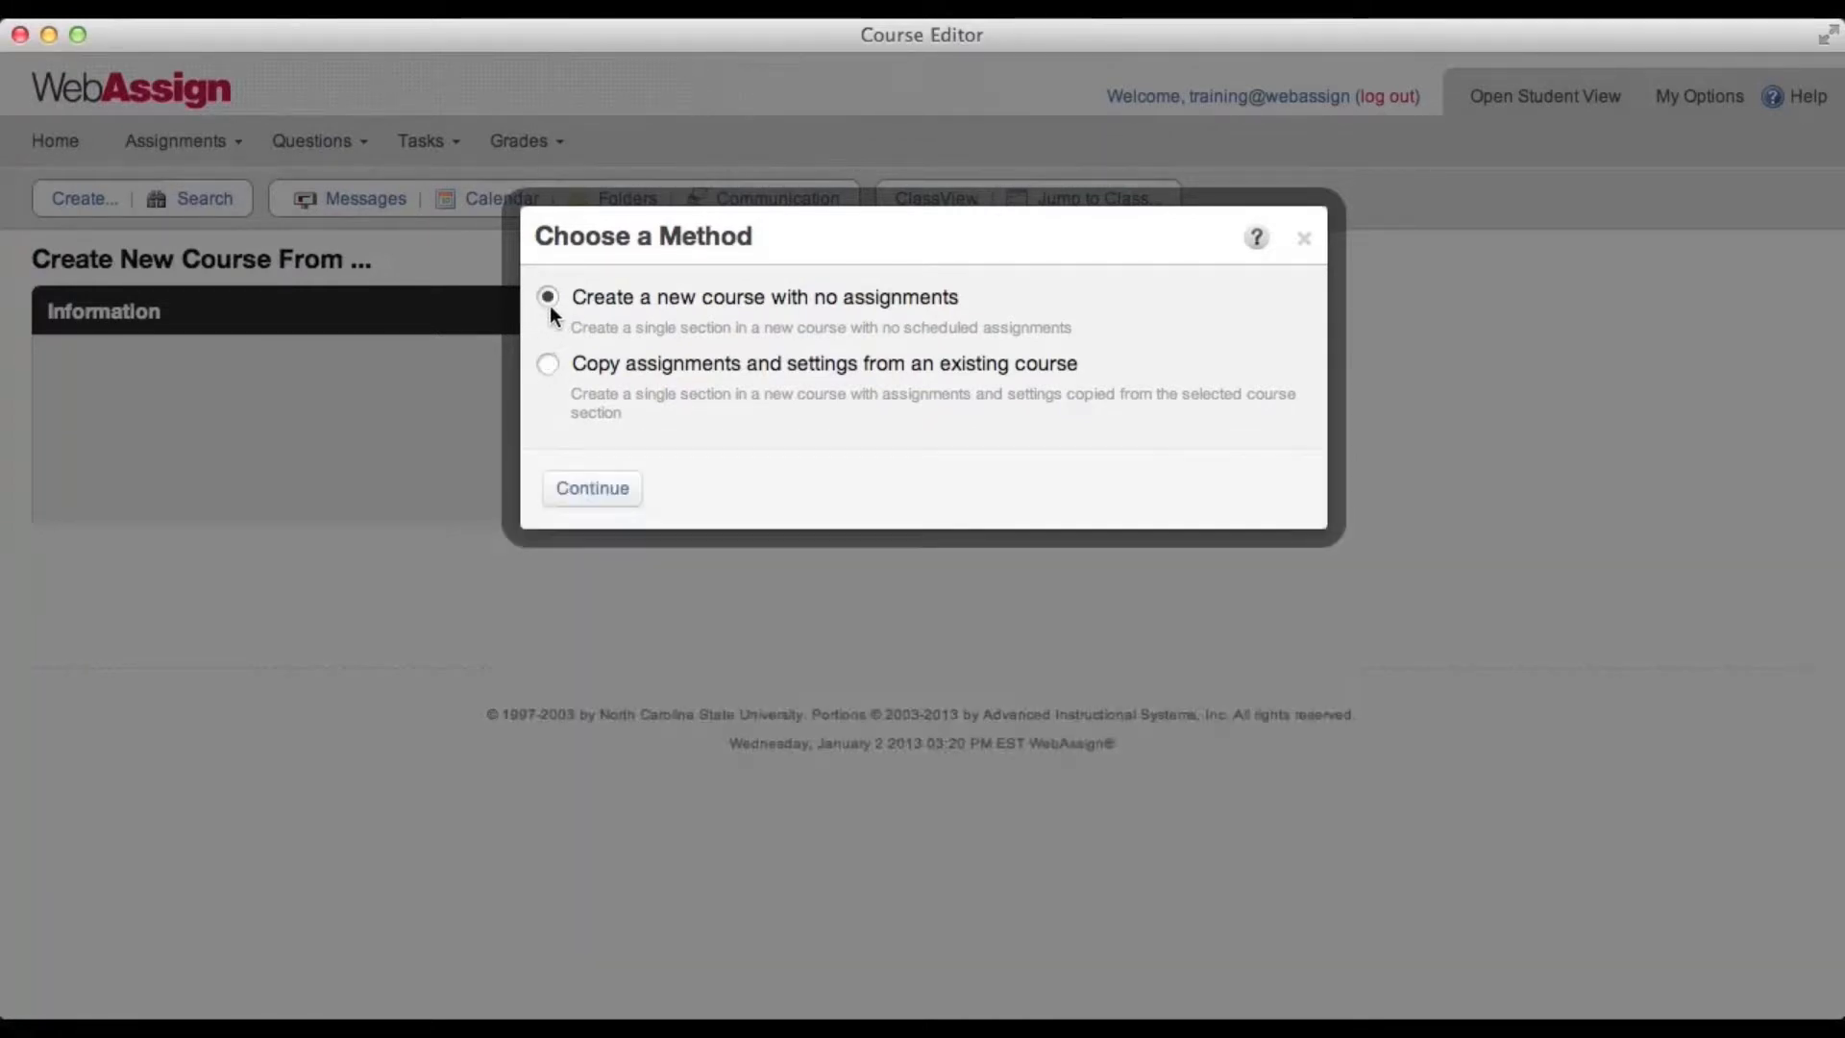
{"action": "left_click", "coordinate": [611, 492]}
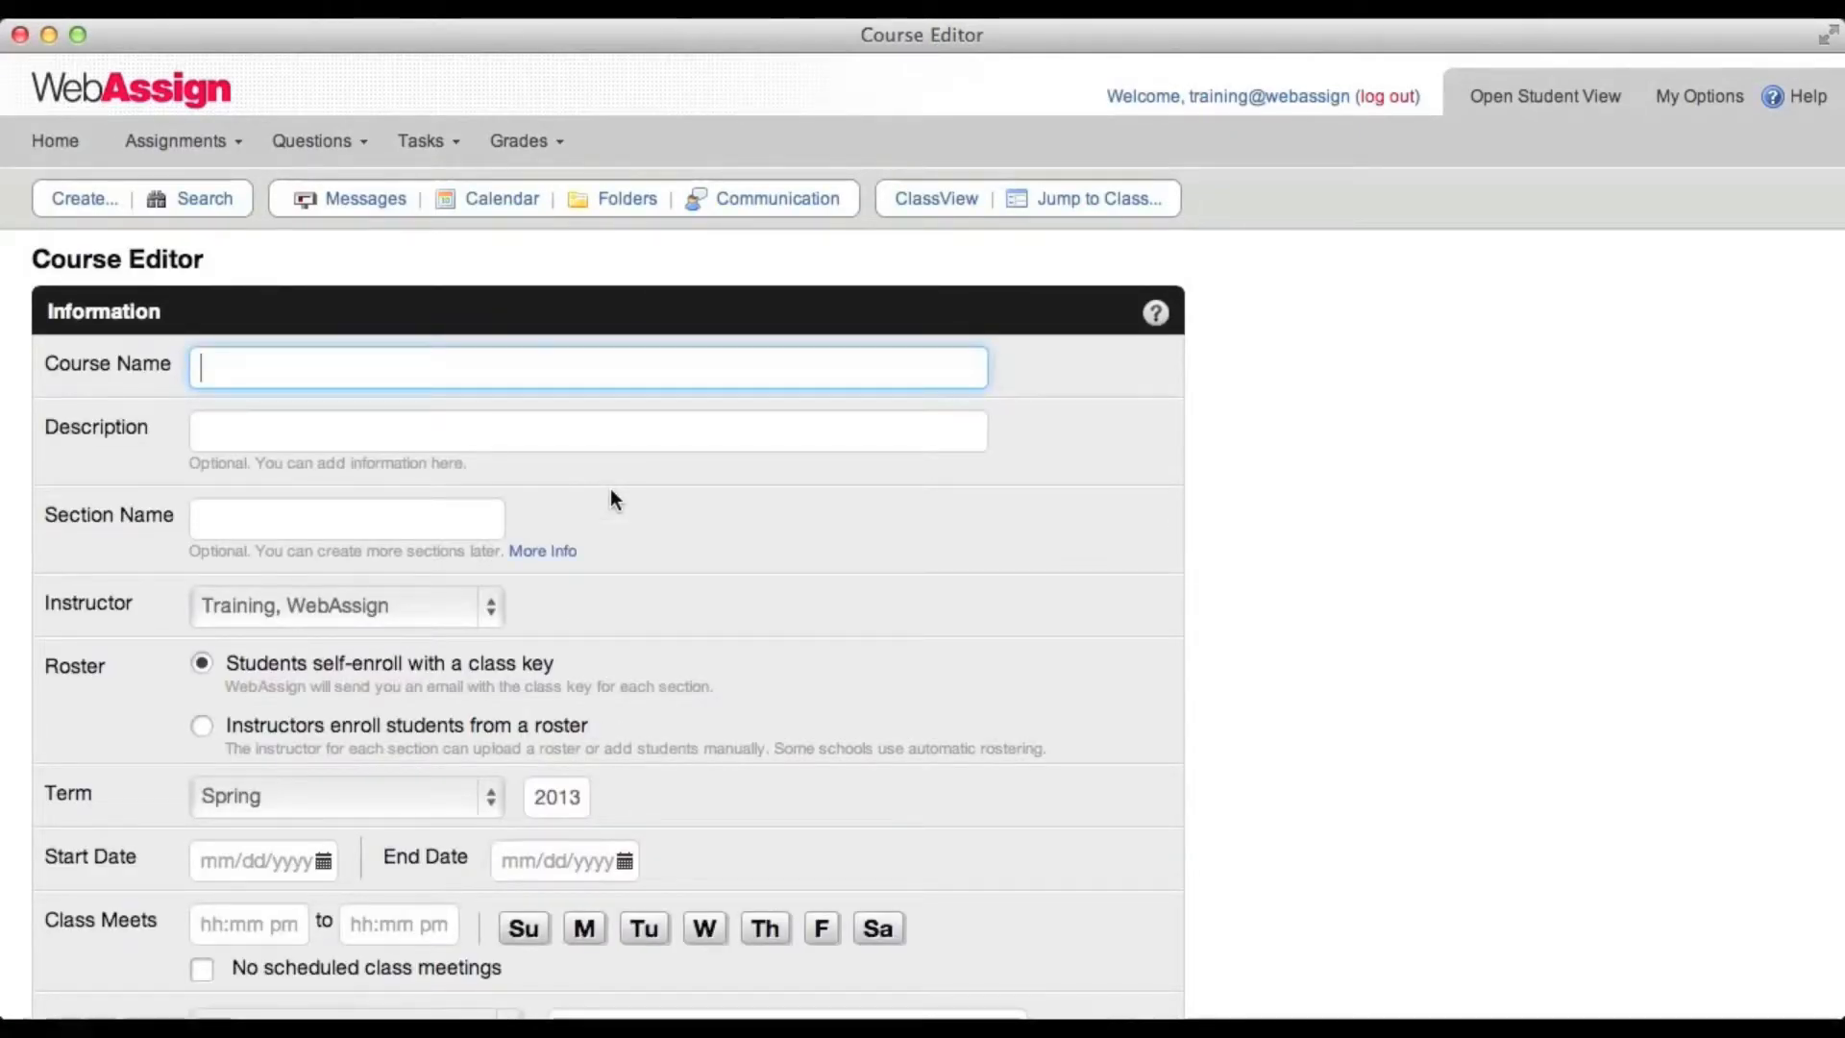
Name the course MAT-201 and enter Calculus I as its description
{"action": "type", "text": "M"}
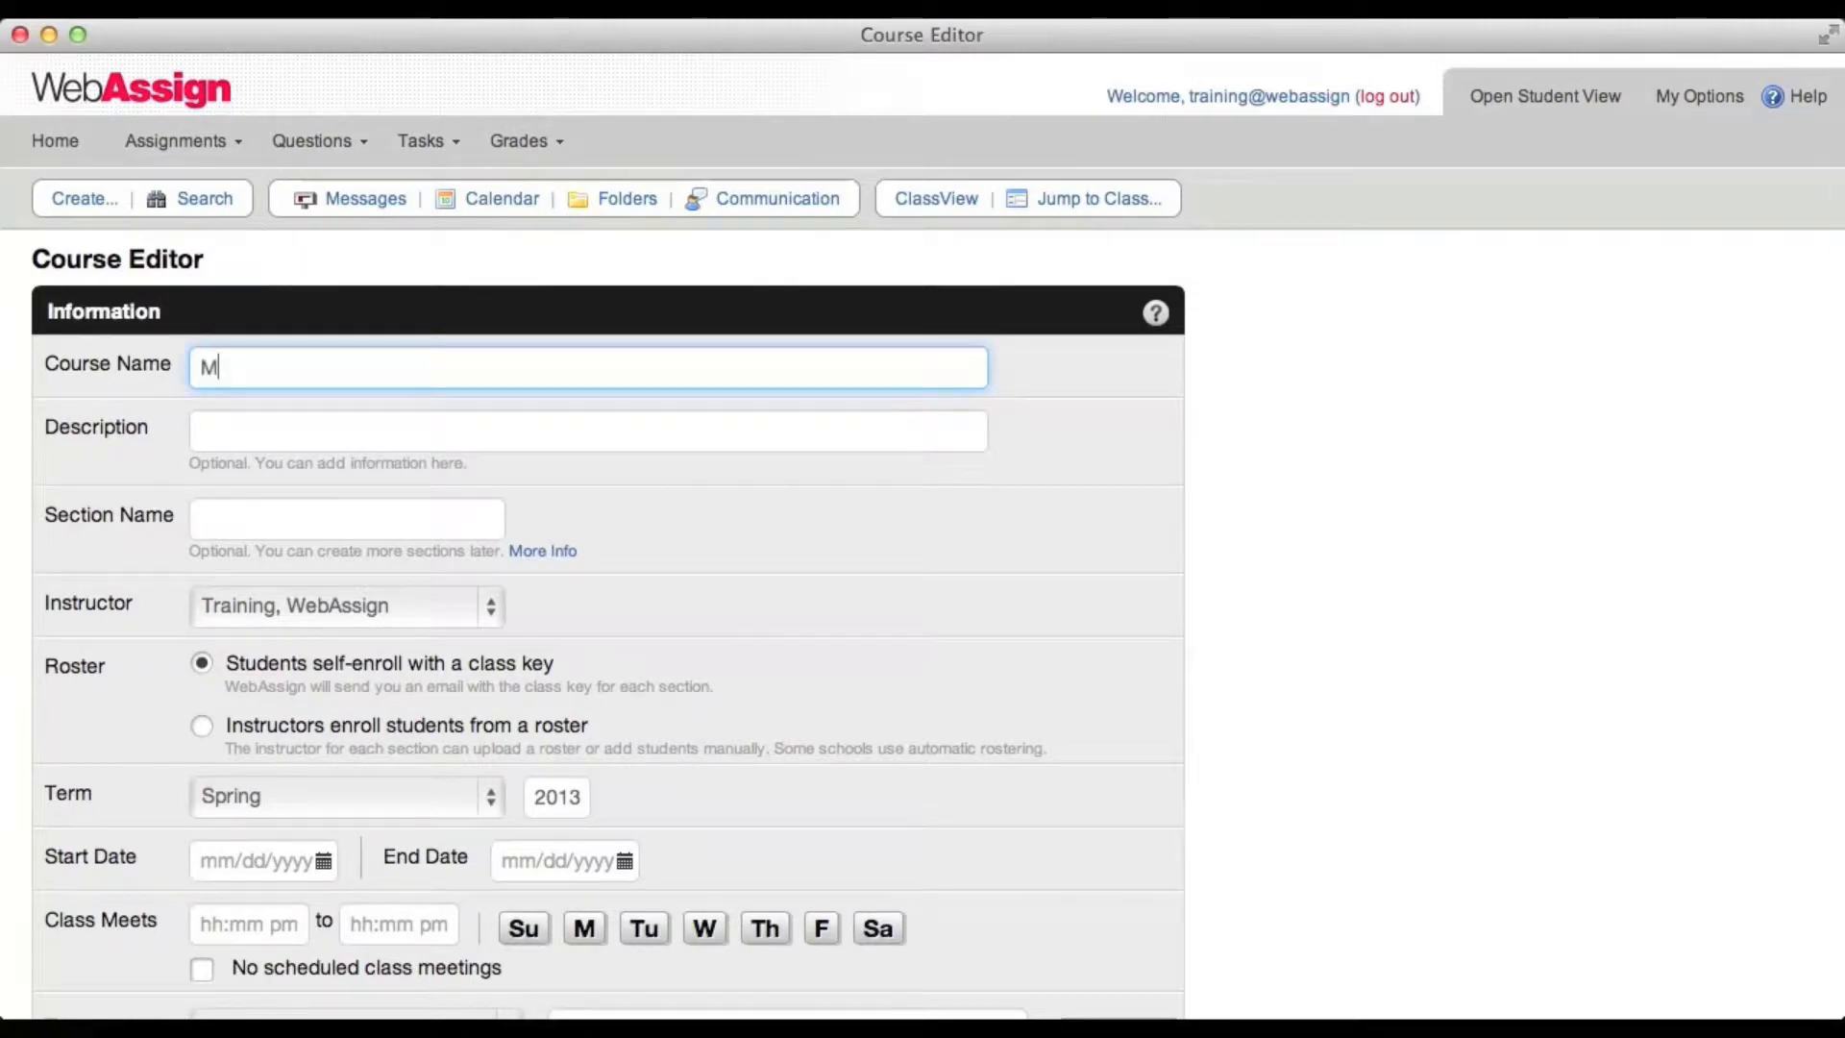
{"action": "type", "text": "AT-201"}
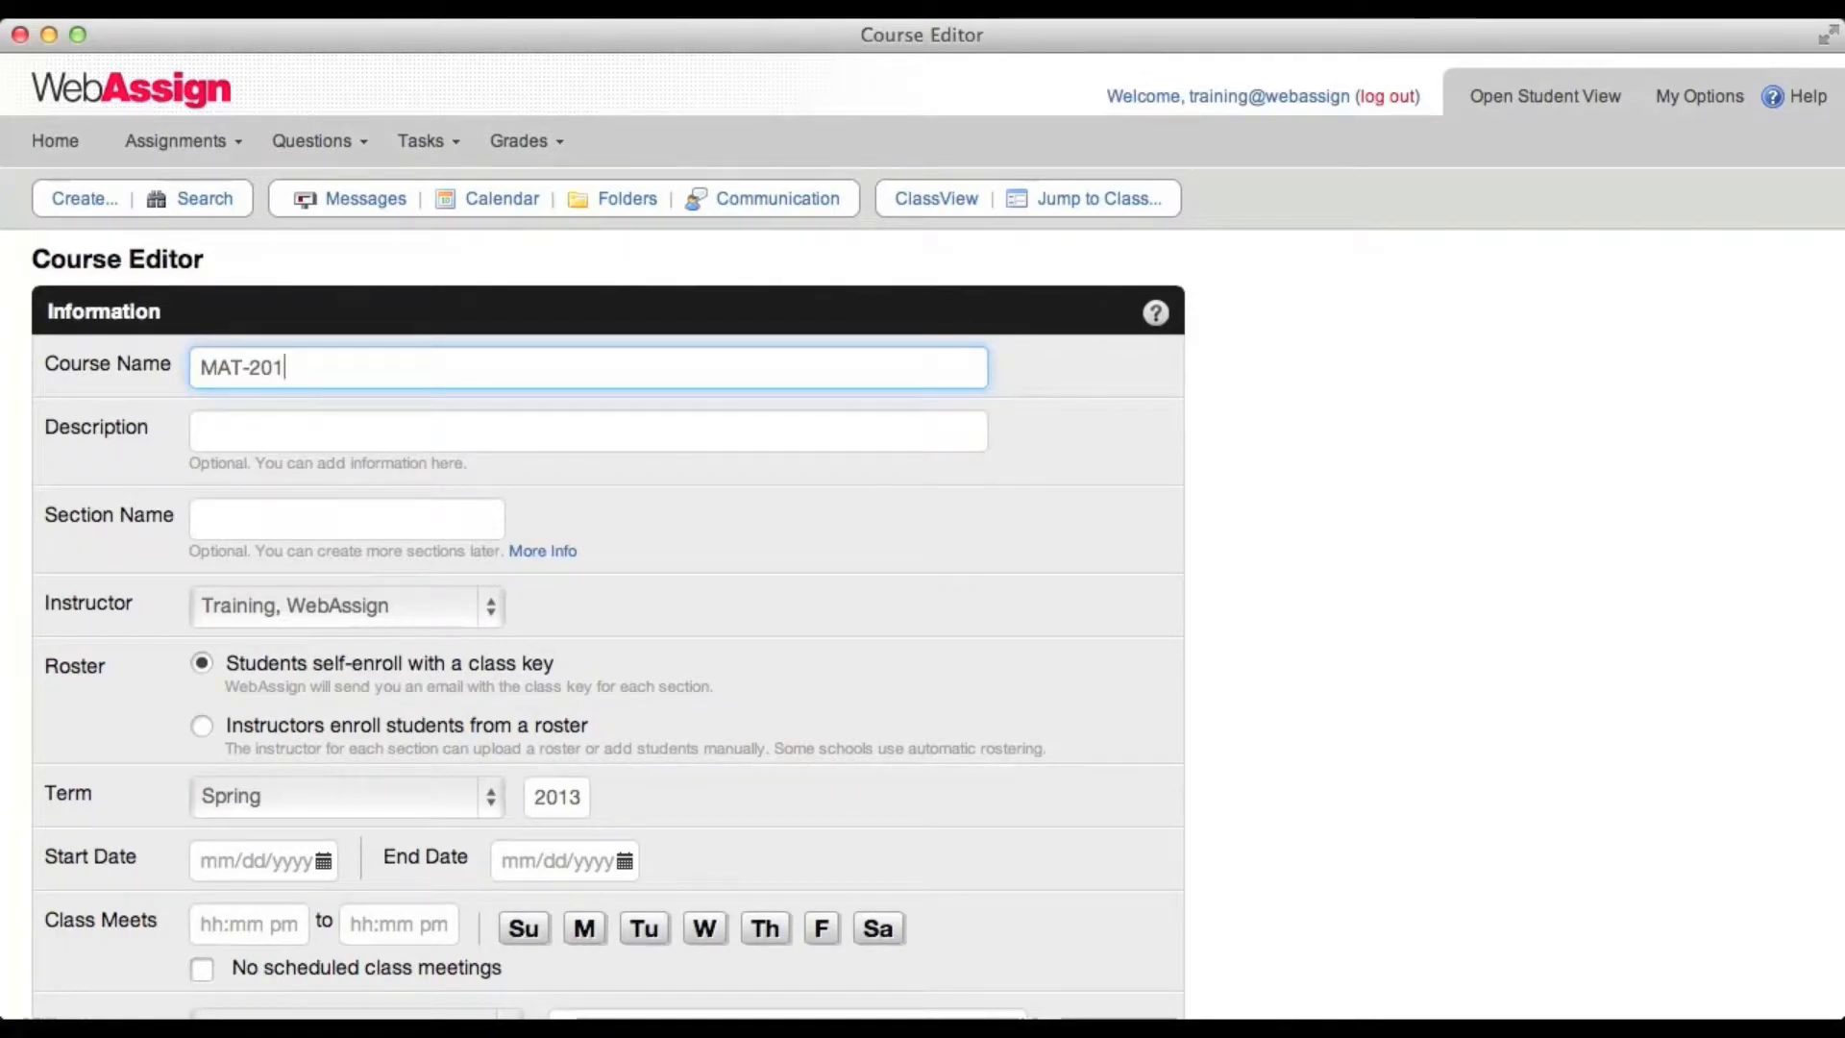
{"action": "key", "text": "Tab"}
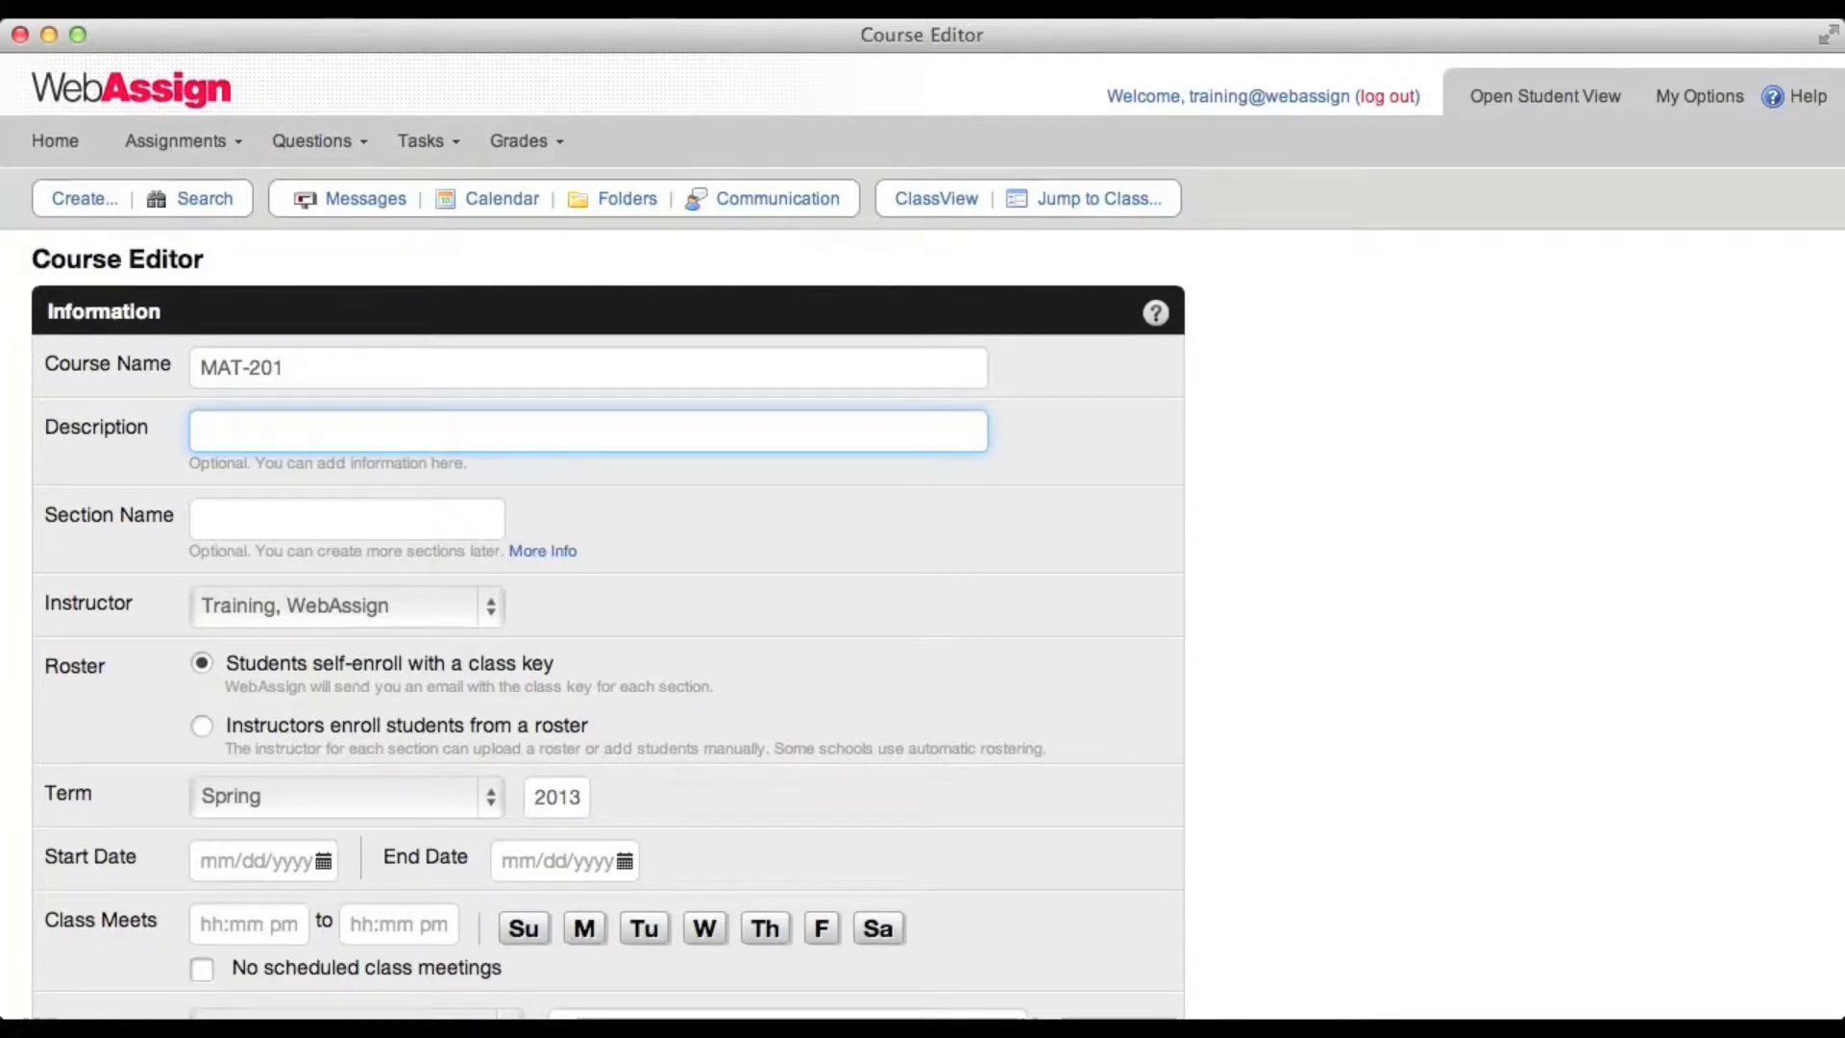
{"action": "type", "text": "Calculus I"}
{"action": "key", "text": "Tab"}
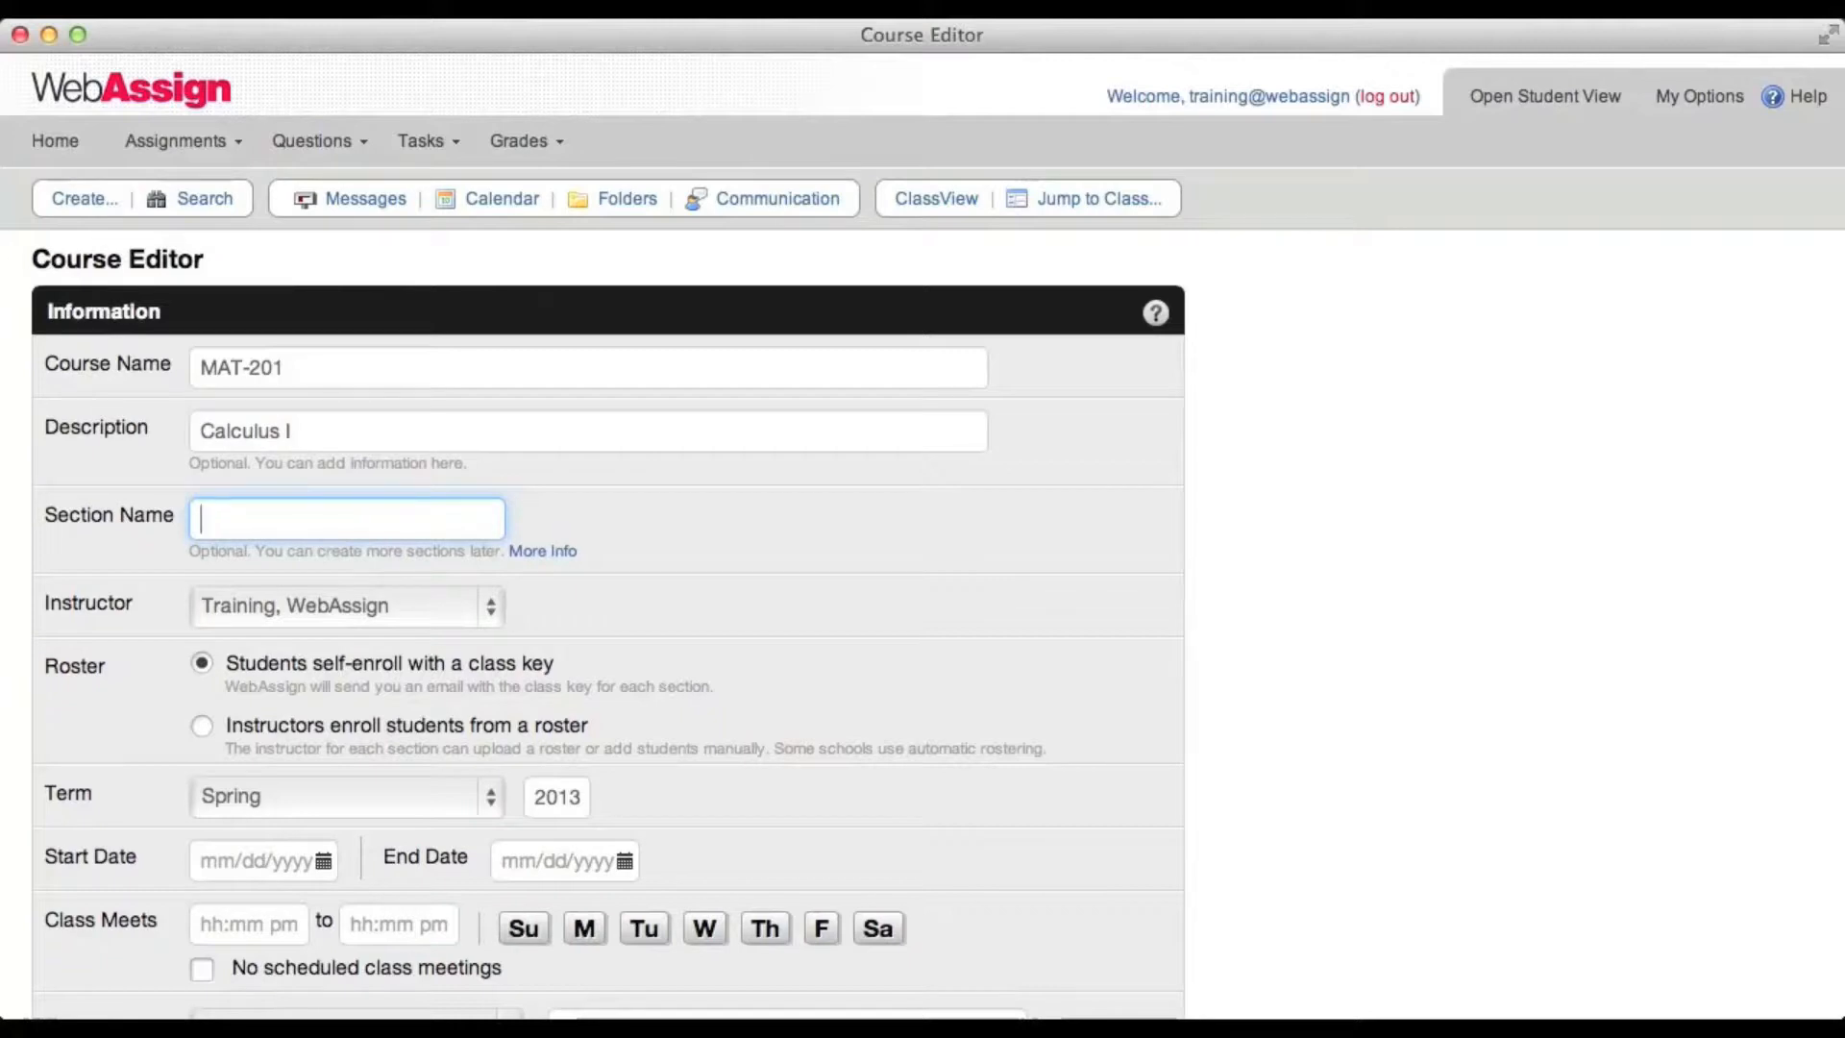
Choose the WebAssign training account as the course instructor, leaving the section name blank
{"action": "scroll", "coordinate": [786, 605], "scroll_direction": "down", "scroll_amount": 5}
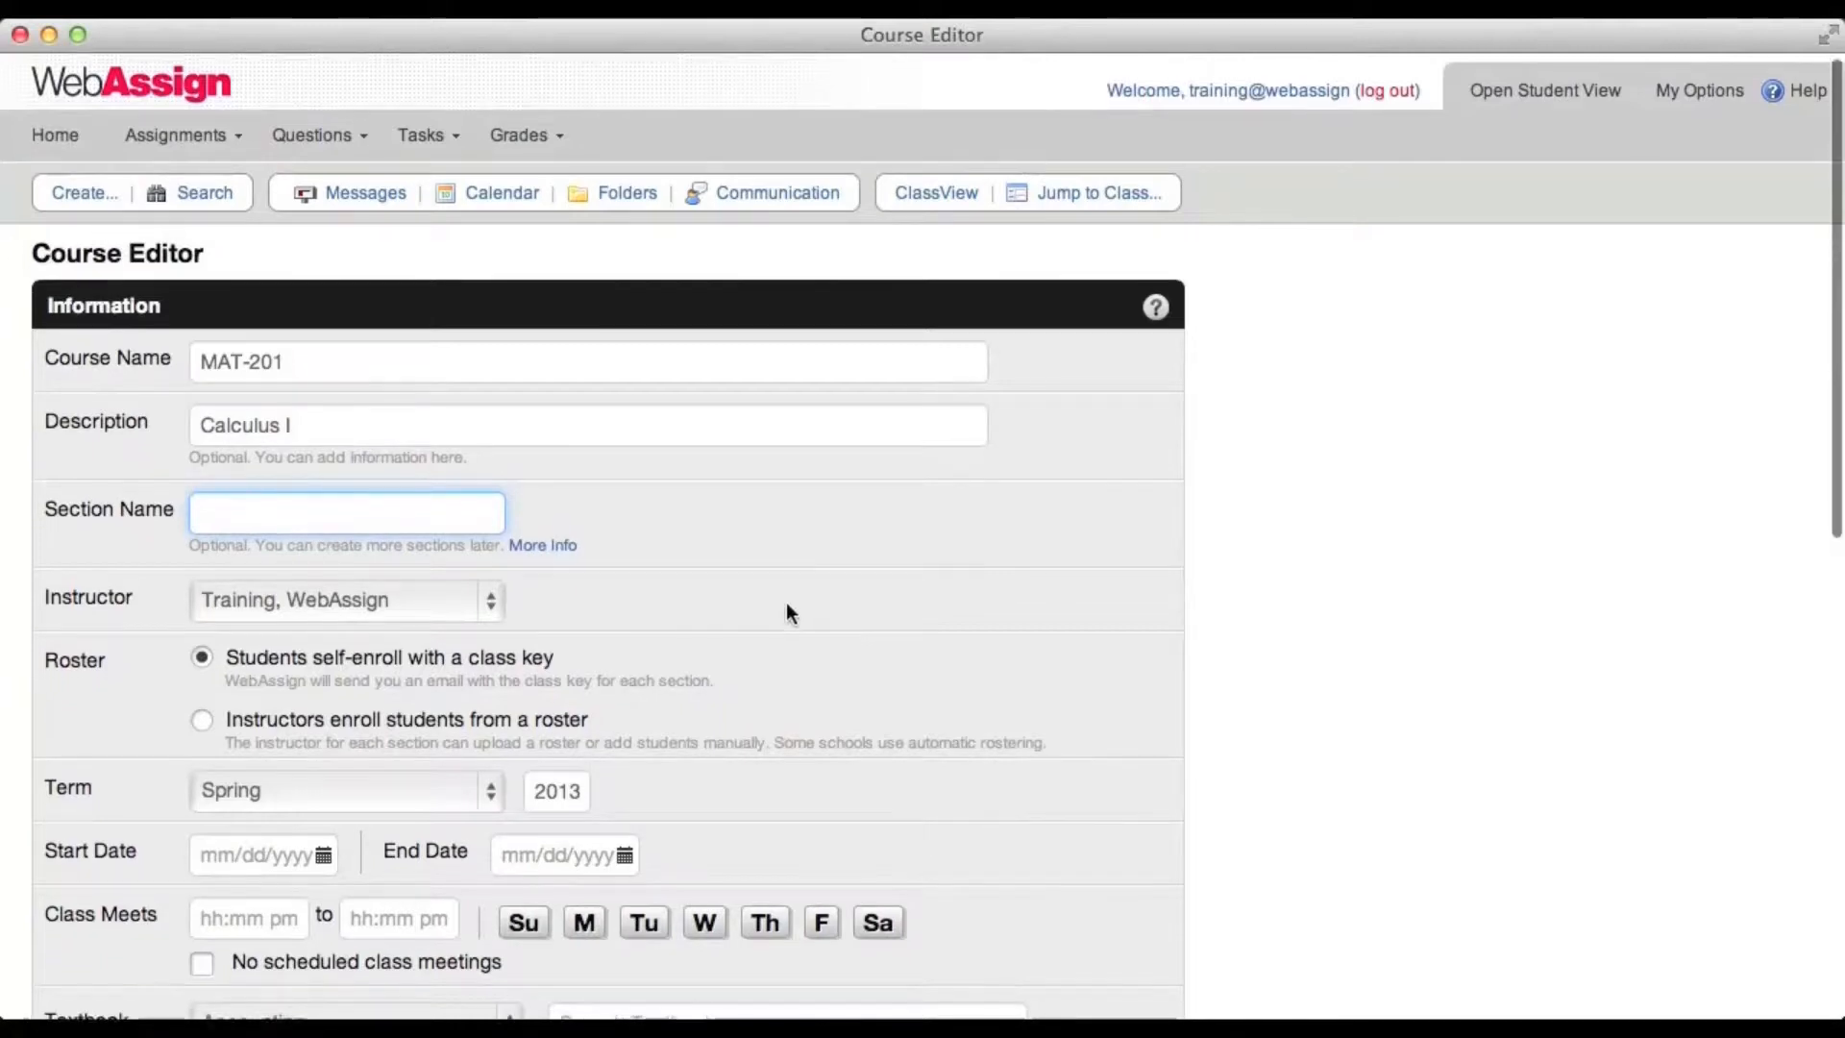
{"action": "scroll", "coordinate": [786, 603], "scroll_direction": "down", "scroll_amount": 1}
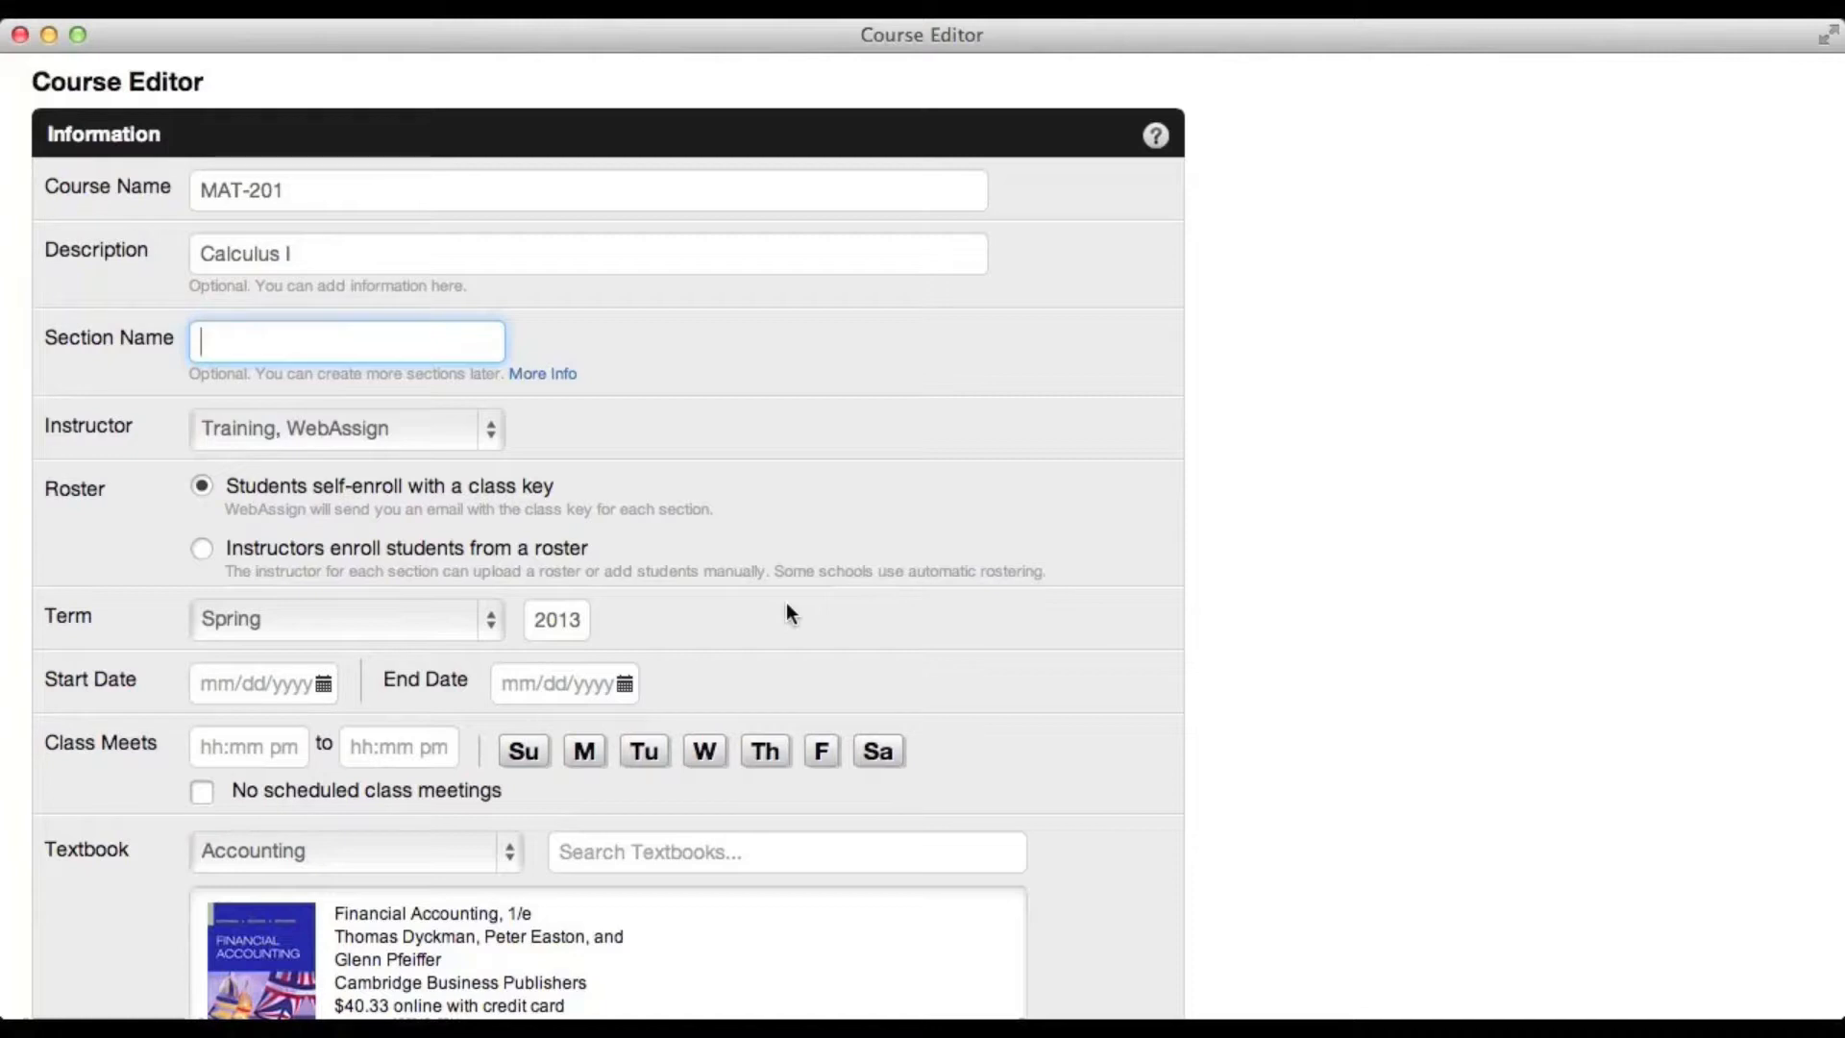
{"action": "left_click", "coordinate": [472, 433]}
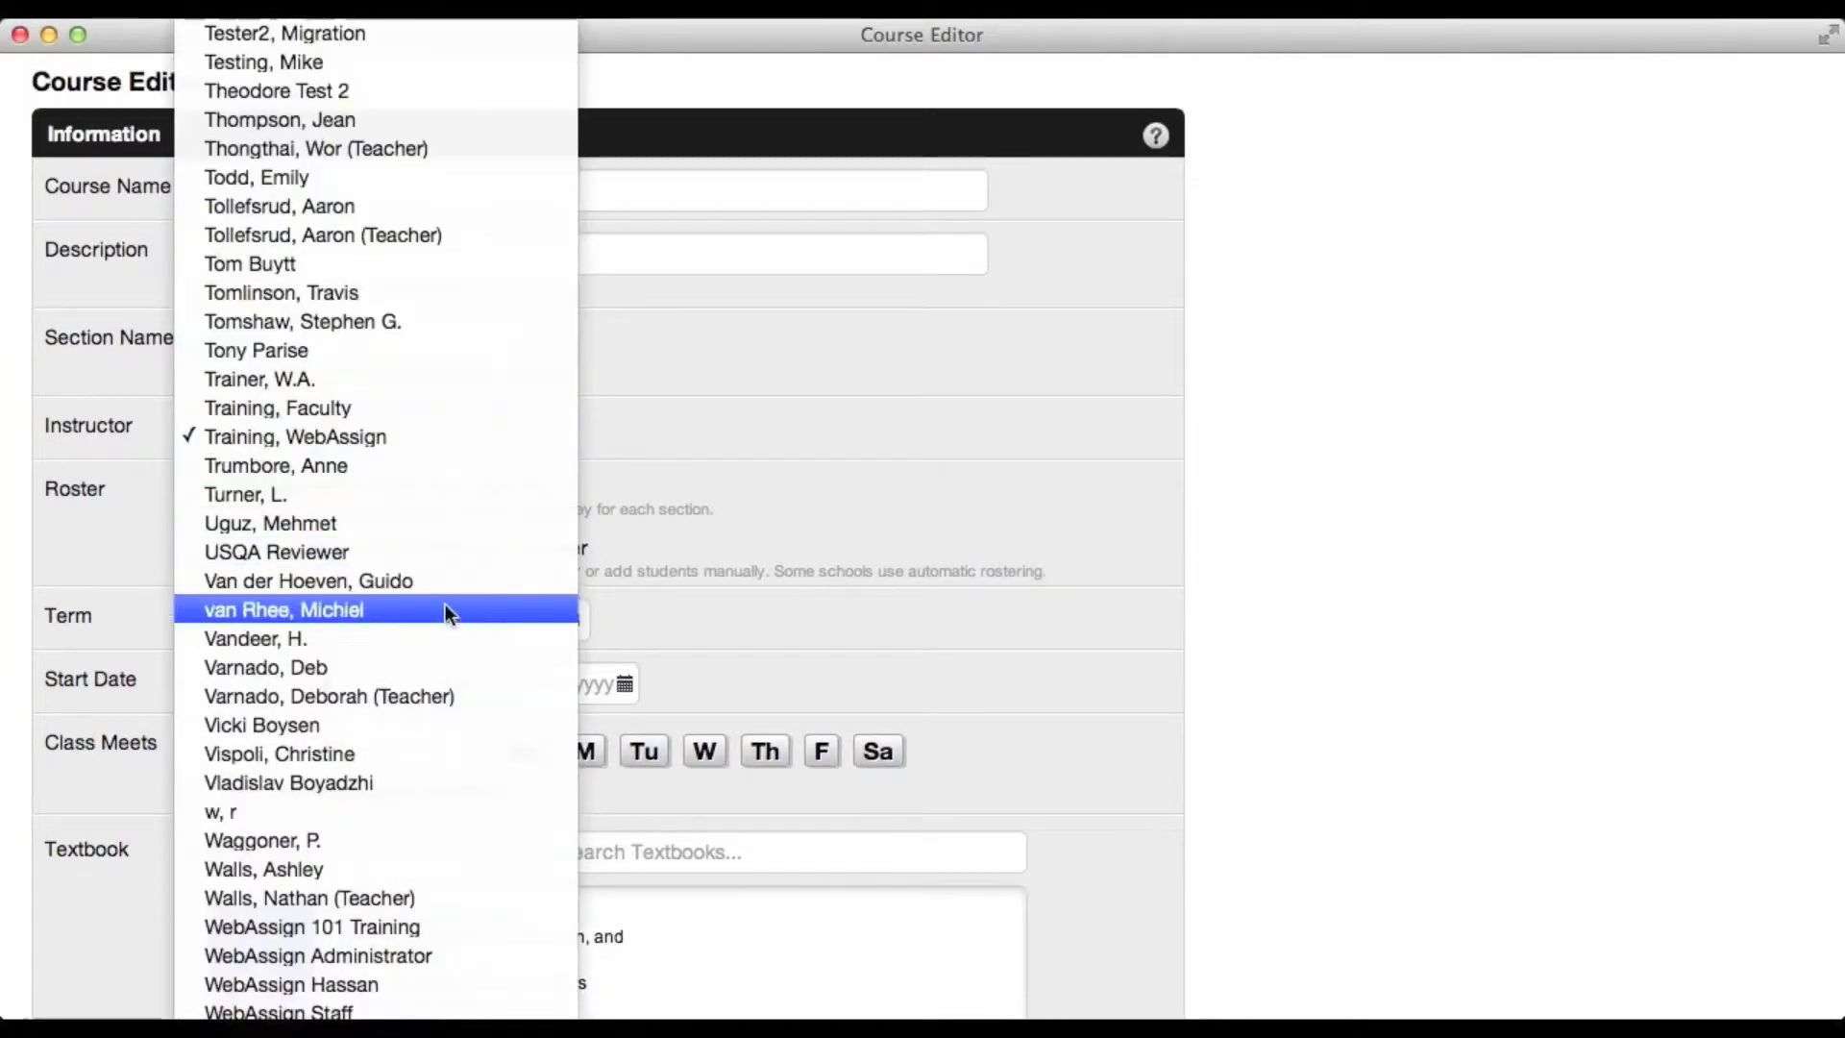
{"action": "left_click", "coordinate": [423, 432]}
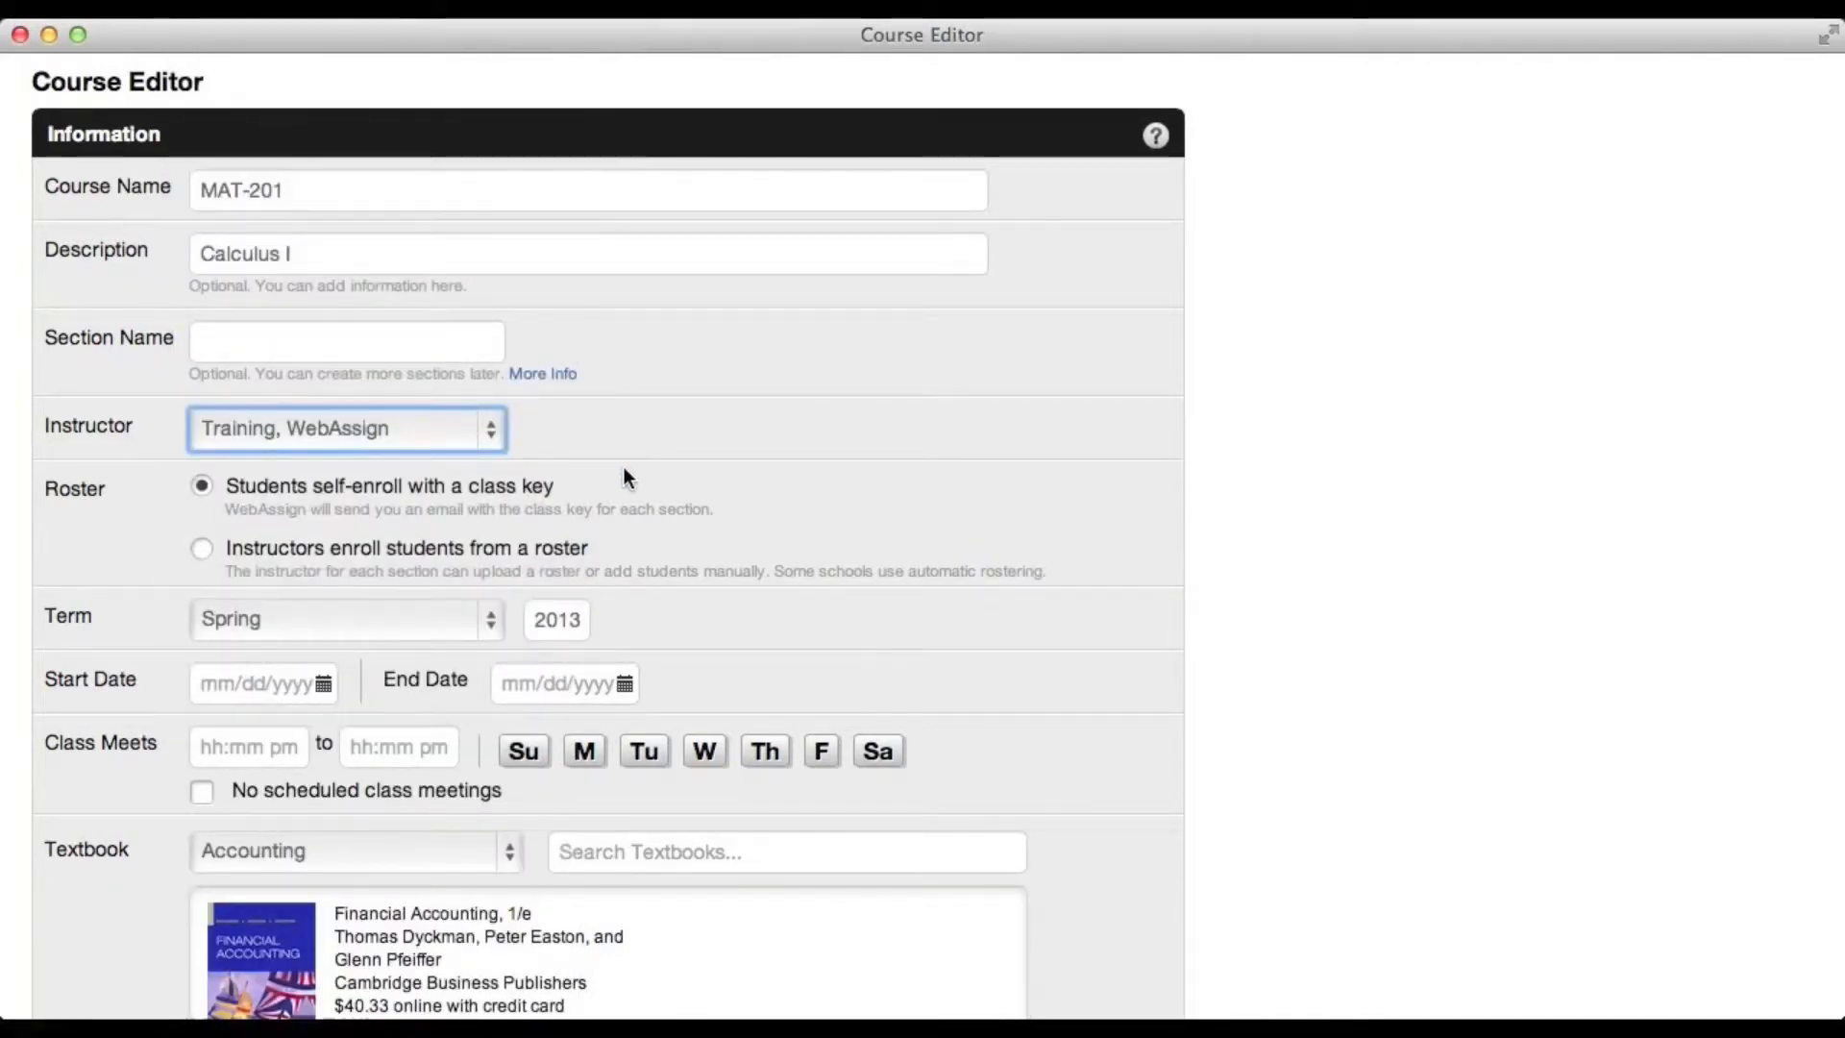
Set the course start date to 01/02/2013 and the end date to 05/10/2013
{"action": "scroll", "coordinate": [625, 478], "scroll_direction": "down", "scroll_amount": 2}
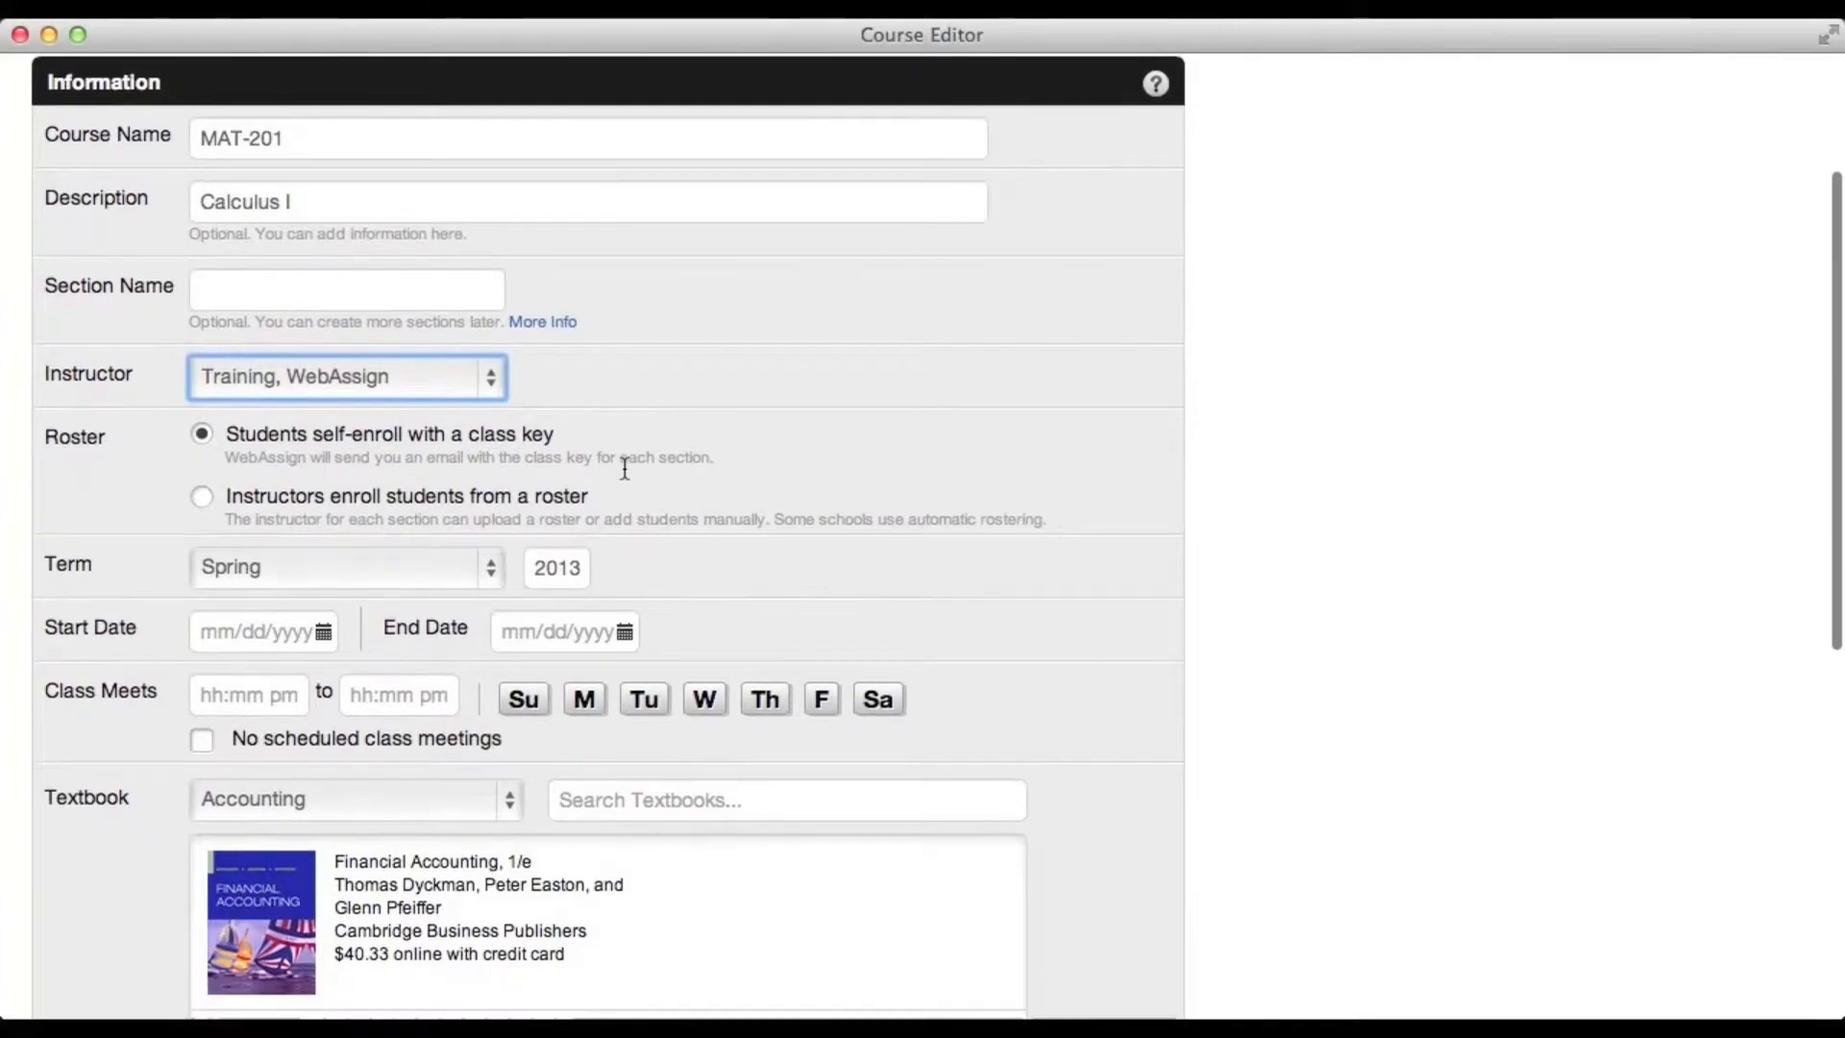
{"action": "scroll", "coordinate": [625, 468], "scroll_direction": "down", "scroll_amount": 2}
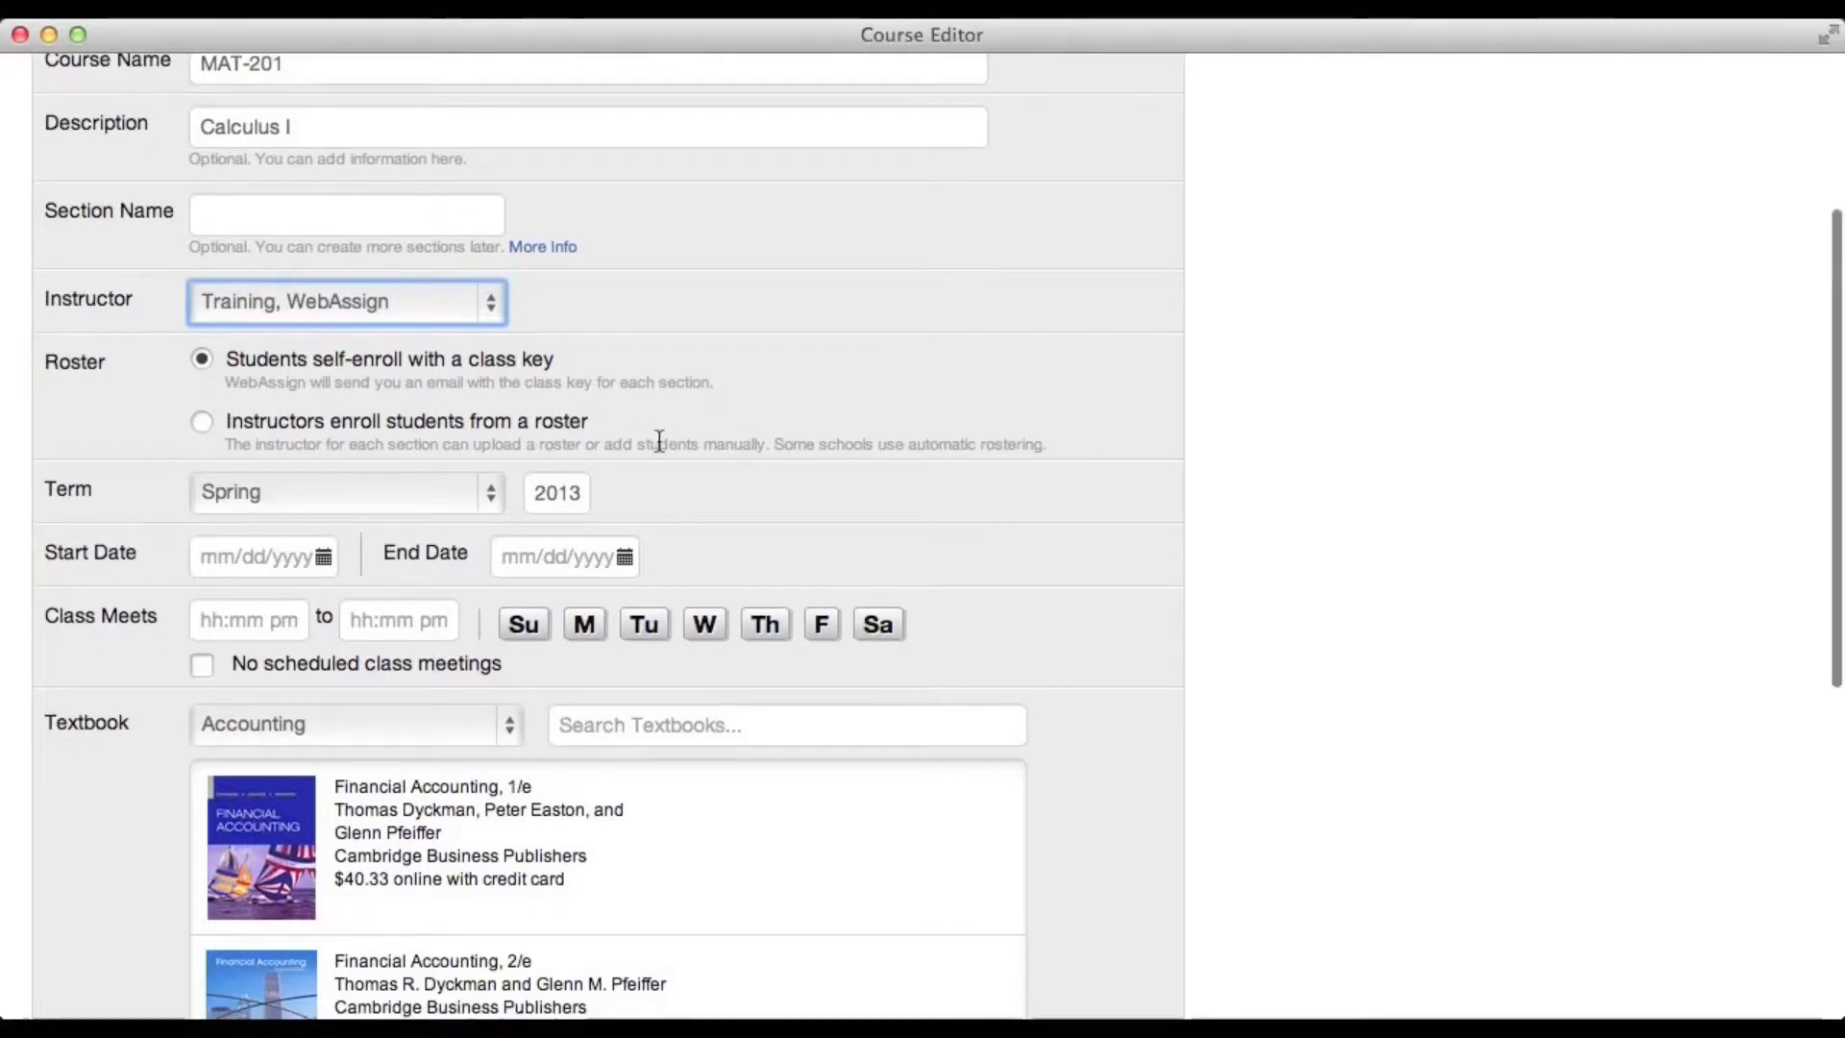
{"action": "scroll", "coordinate": [659, 440], "scroll_direction": "down", "scroll_amount": 2}
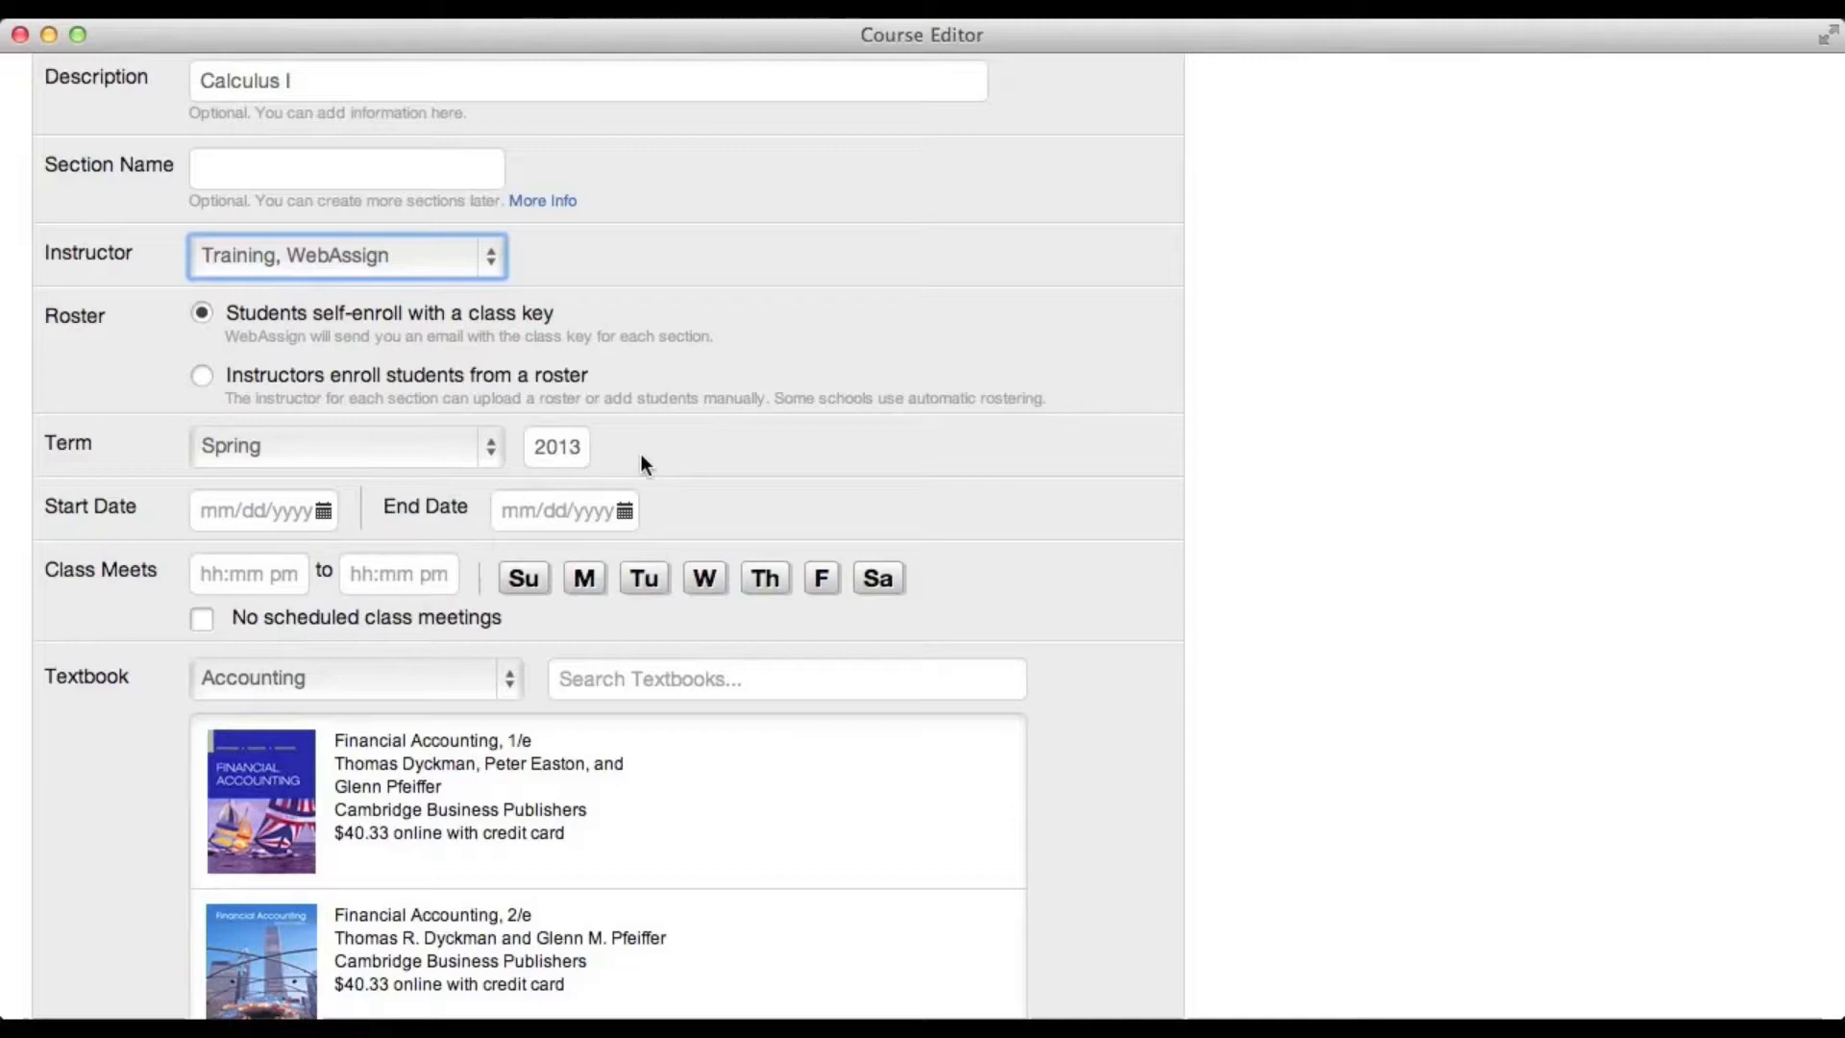
{"action": "left_click", "coordinate": [268, 514]}
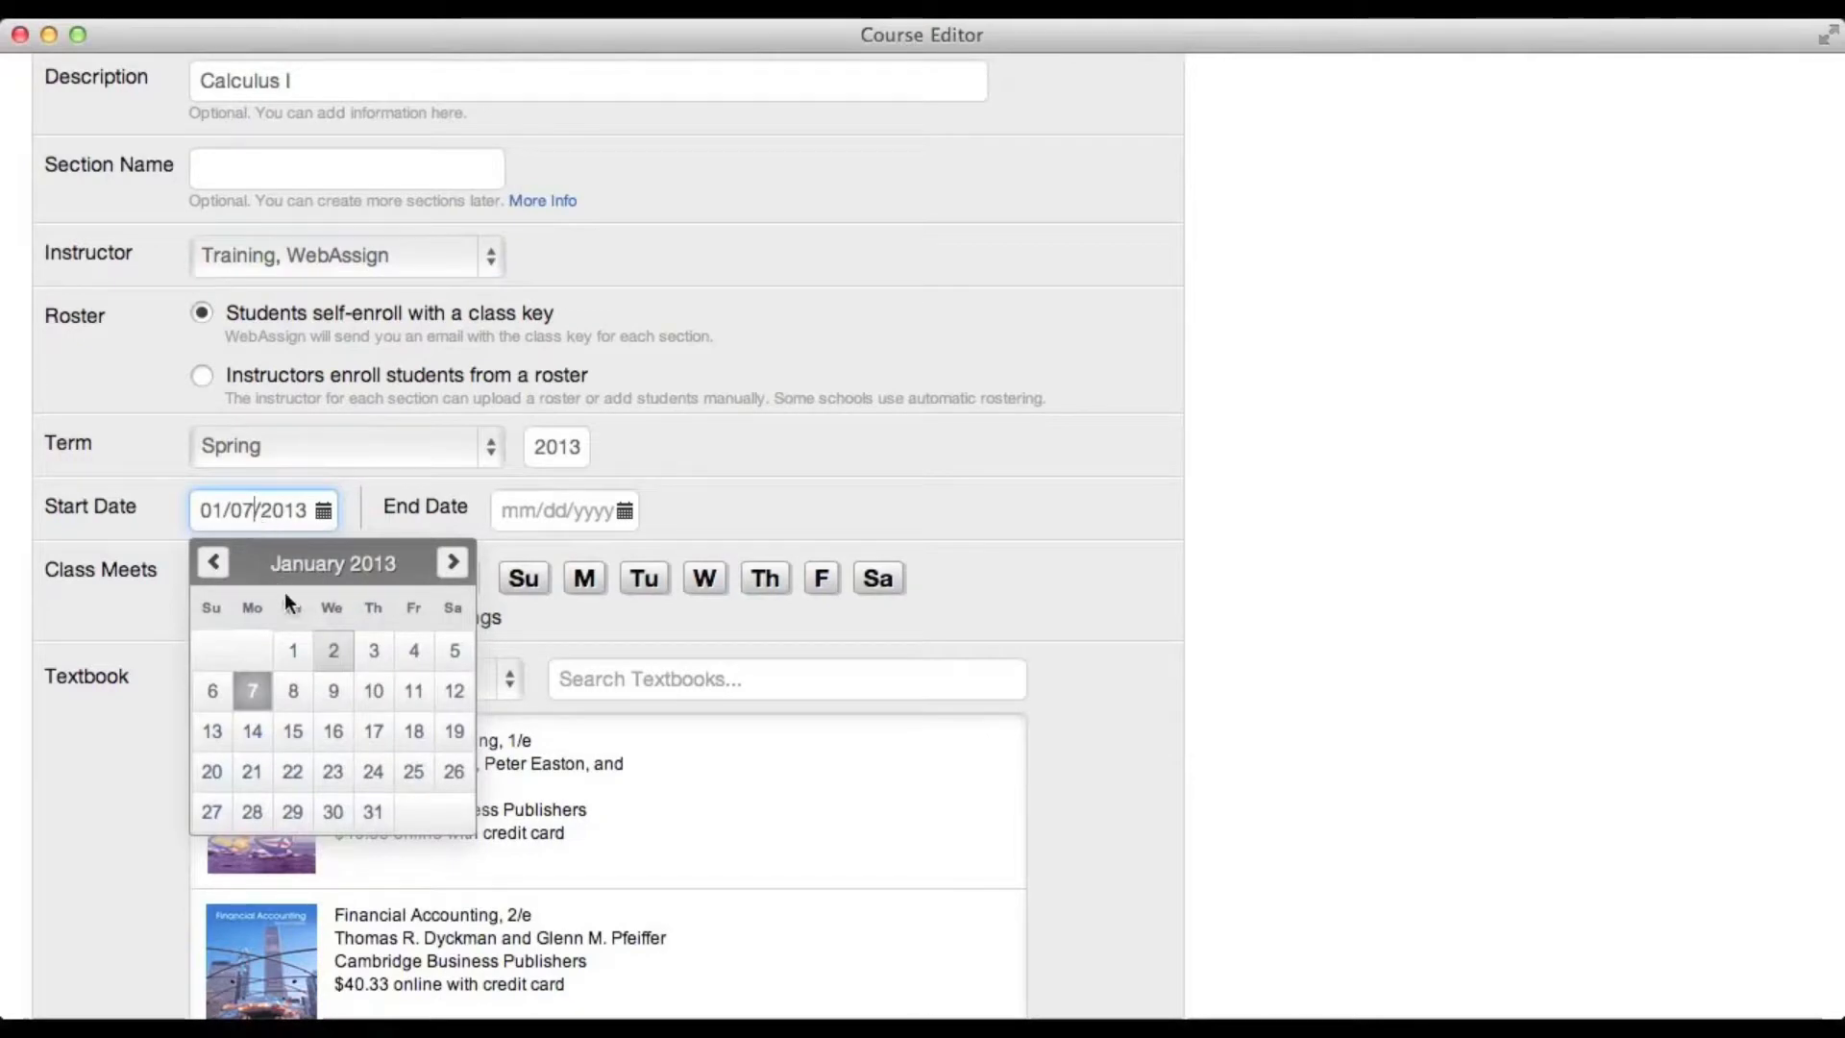
{"action": "left_click", "coordinate": [331, 648]}
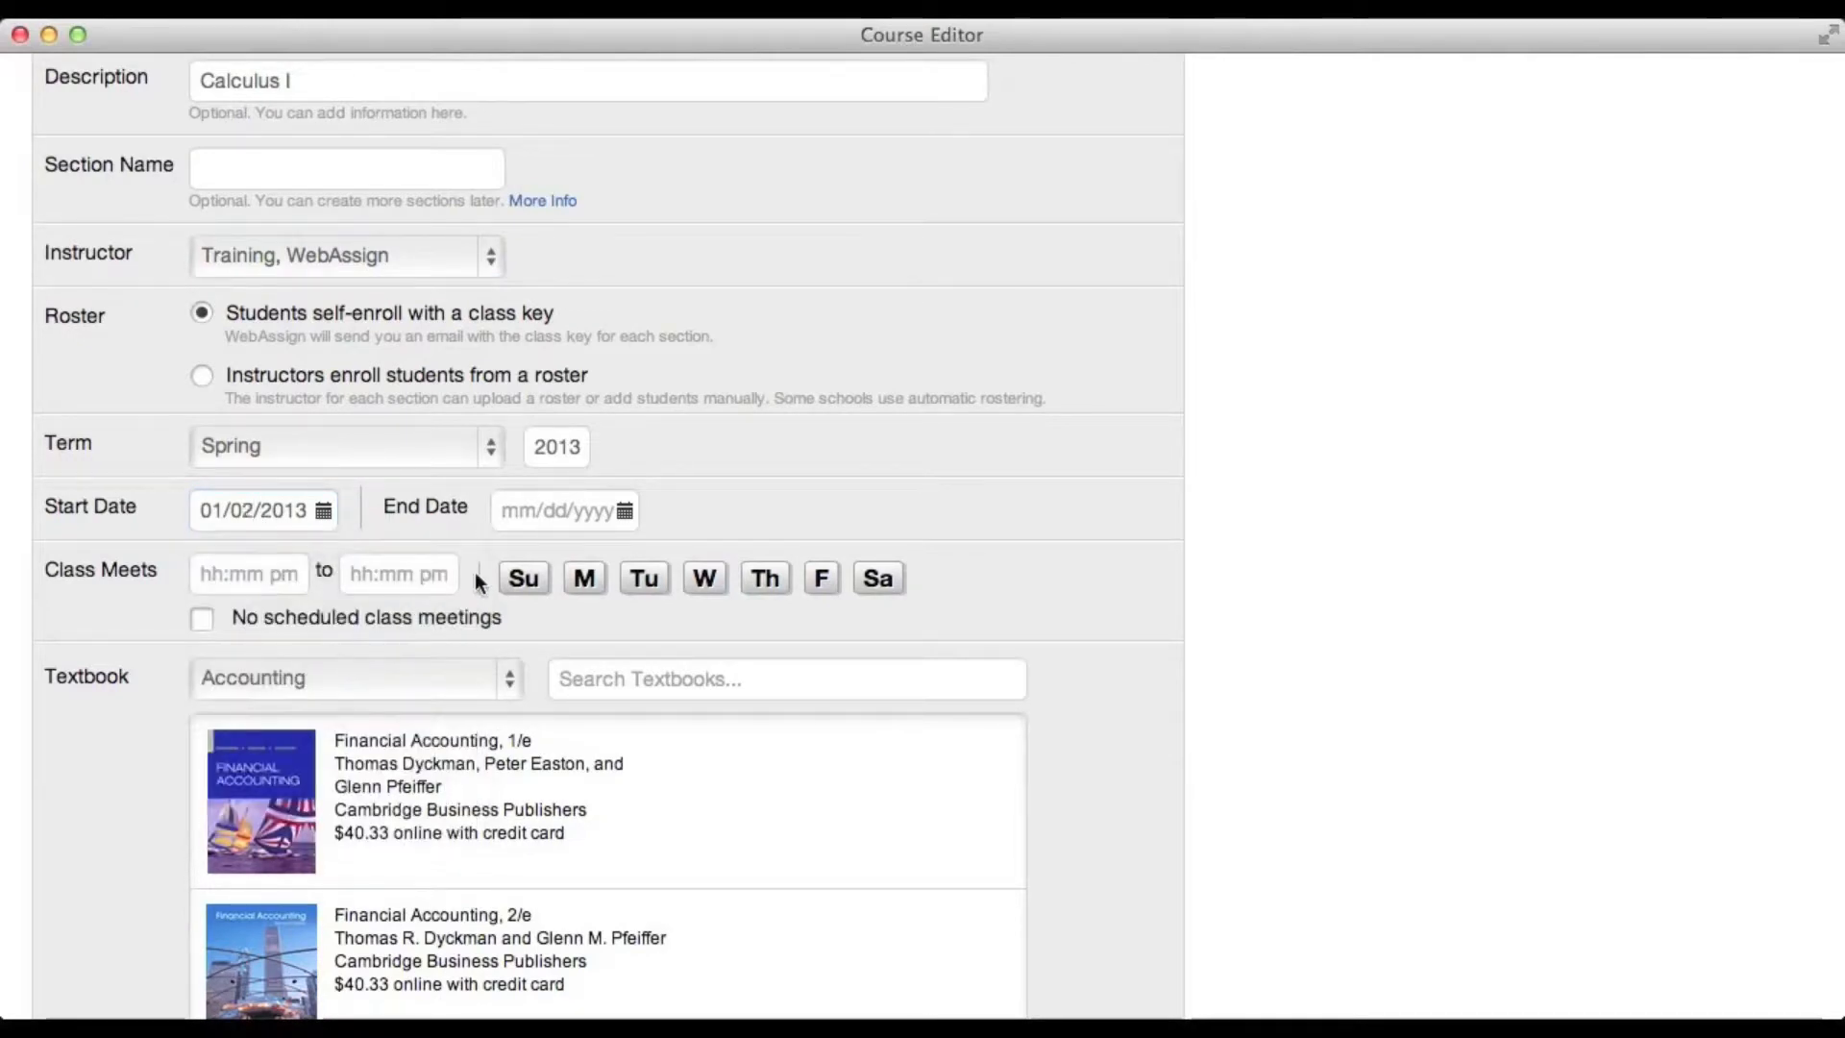
{"action": "left_click", "coordinate": [571, 508]}
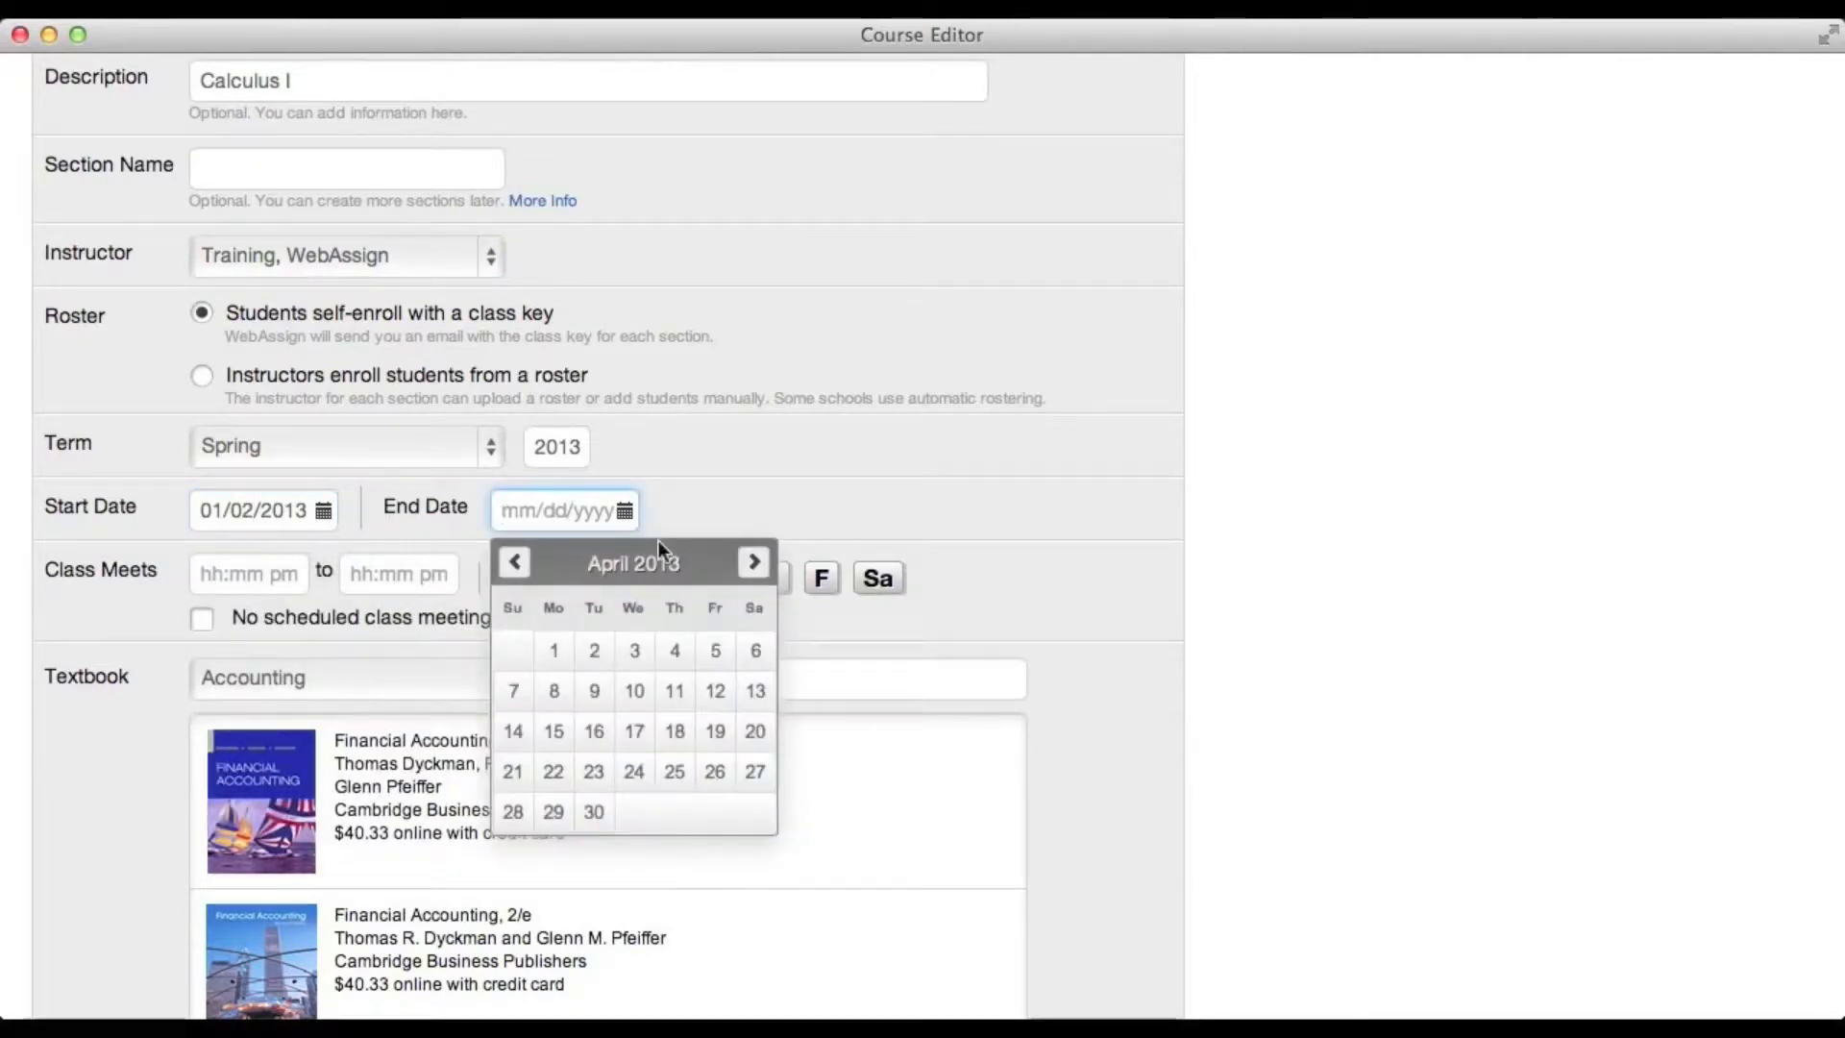
{"action": "left_click", "coordinate": [754, 562]}
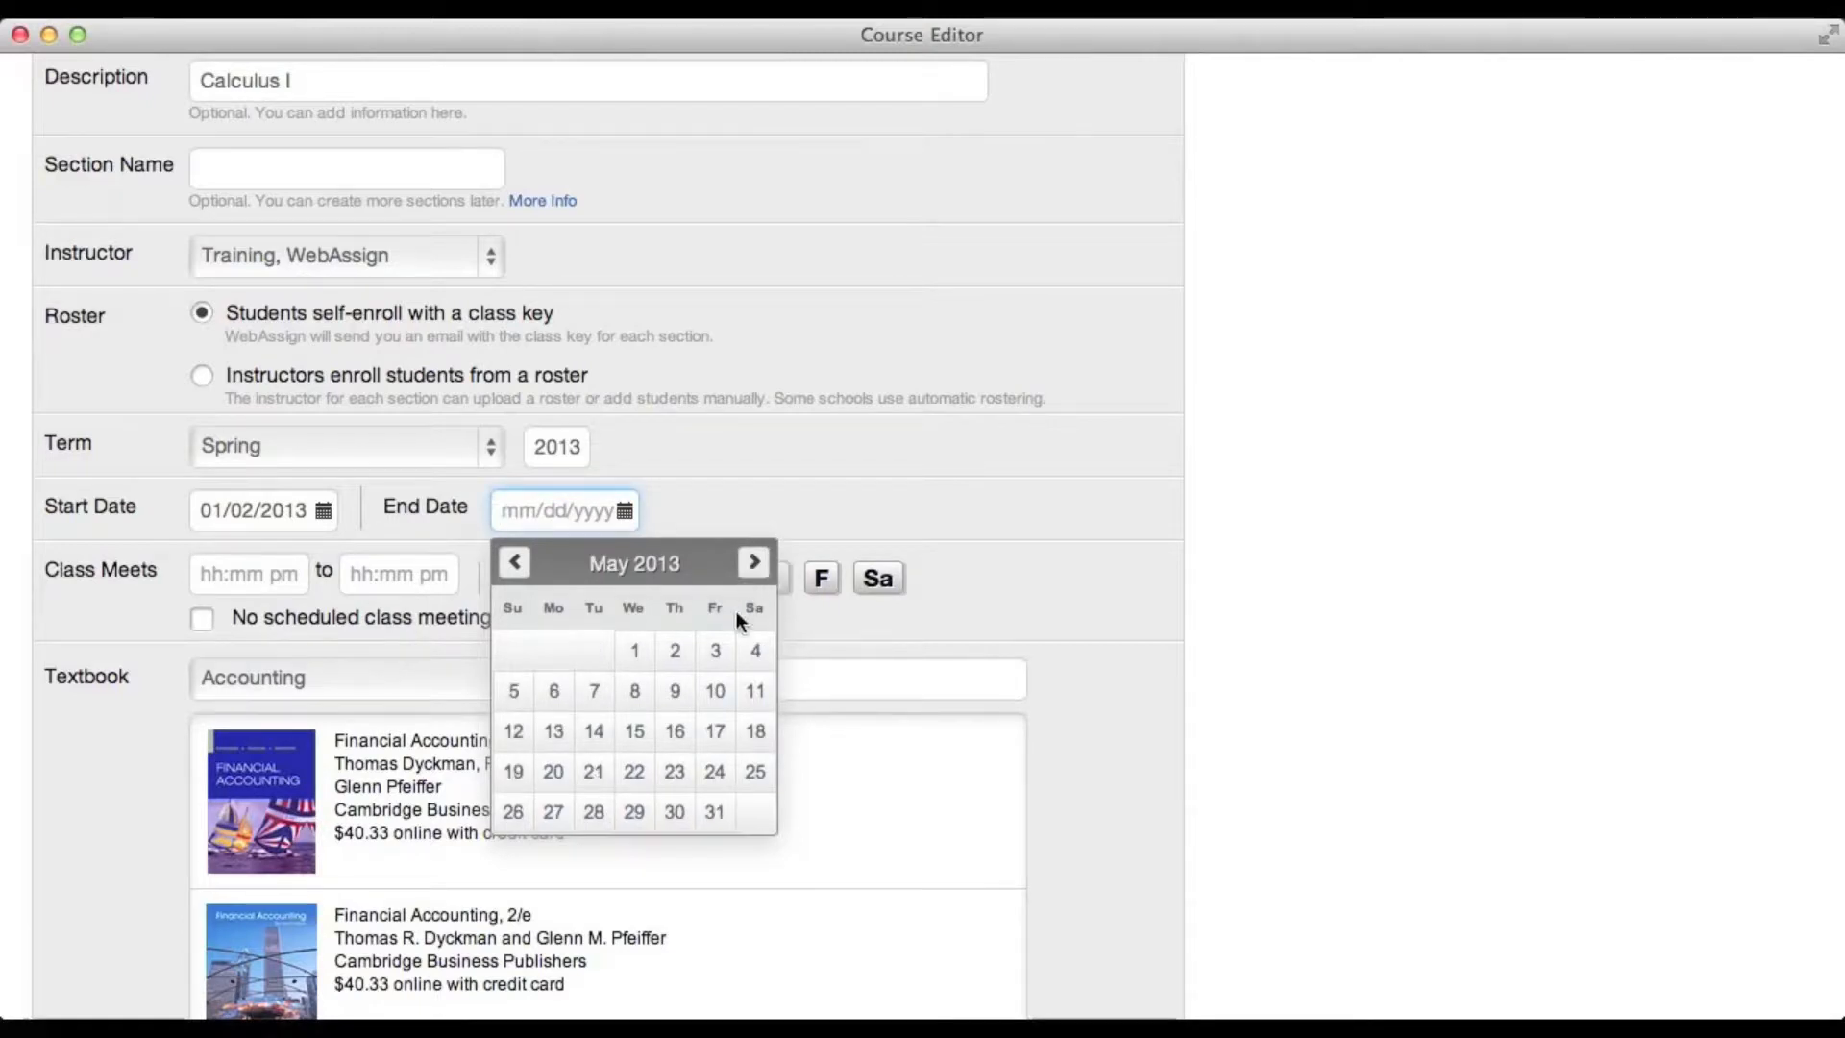
{"action": "left_click", "coordinate": [716, 699]}
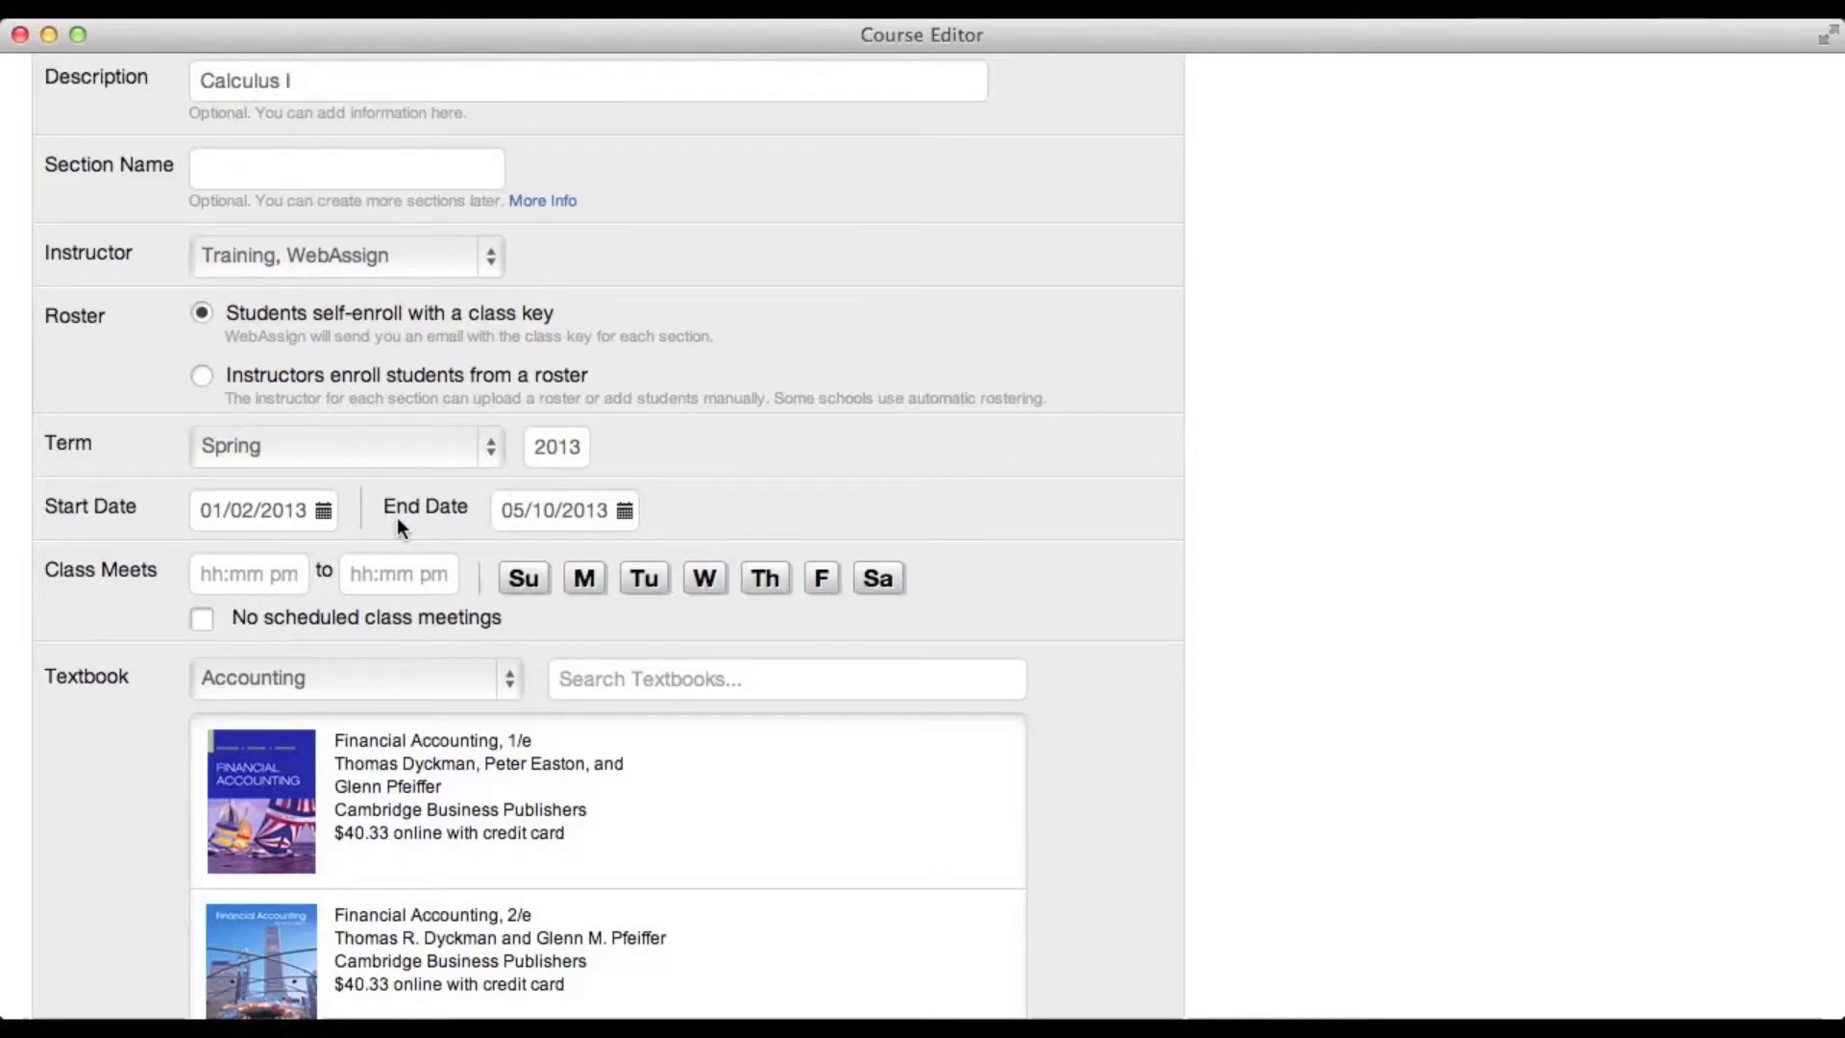
Schedule the class meetings from 10:00 AM to 10:55 AM on Monday, Wednesday and Friday
{"action": "left_click", "coordinate": [261, 578]}
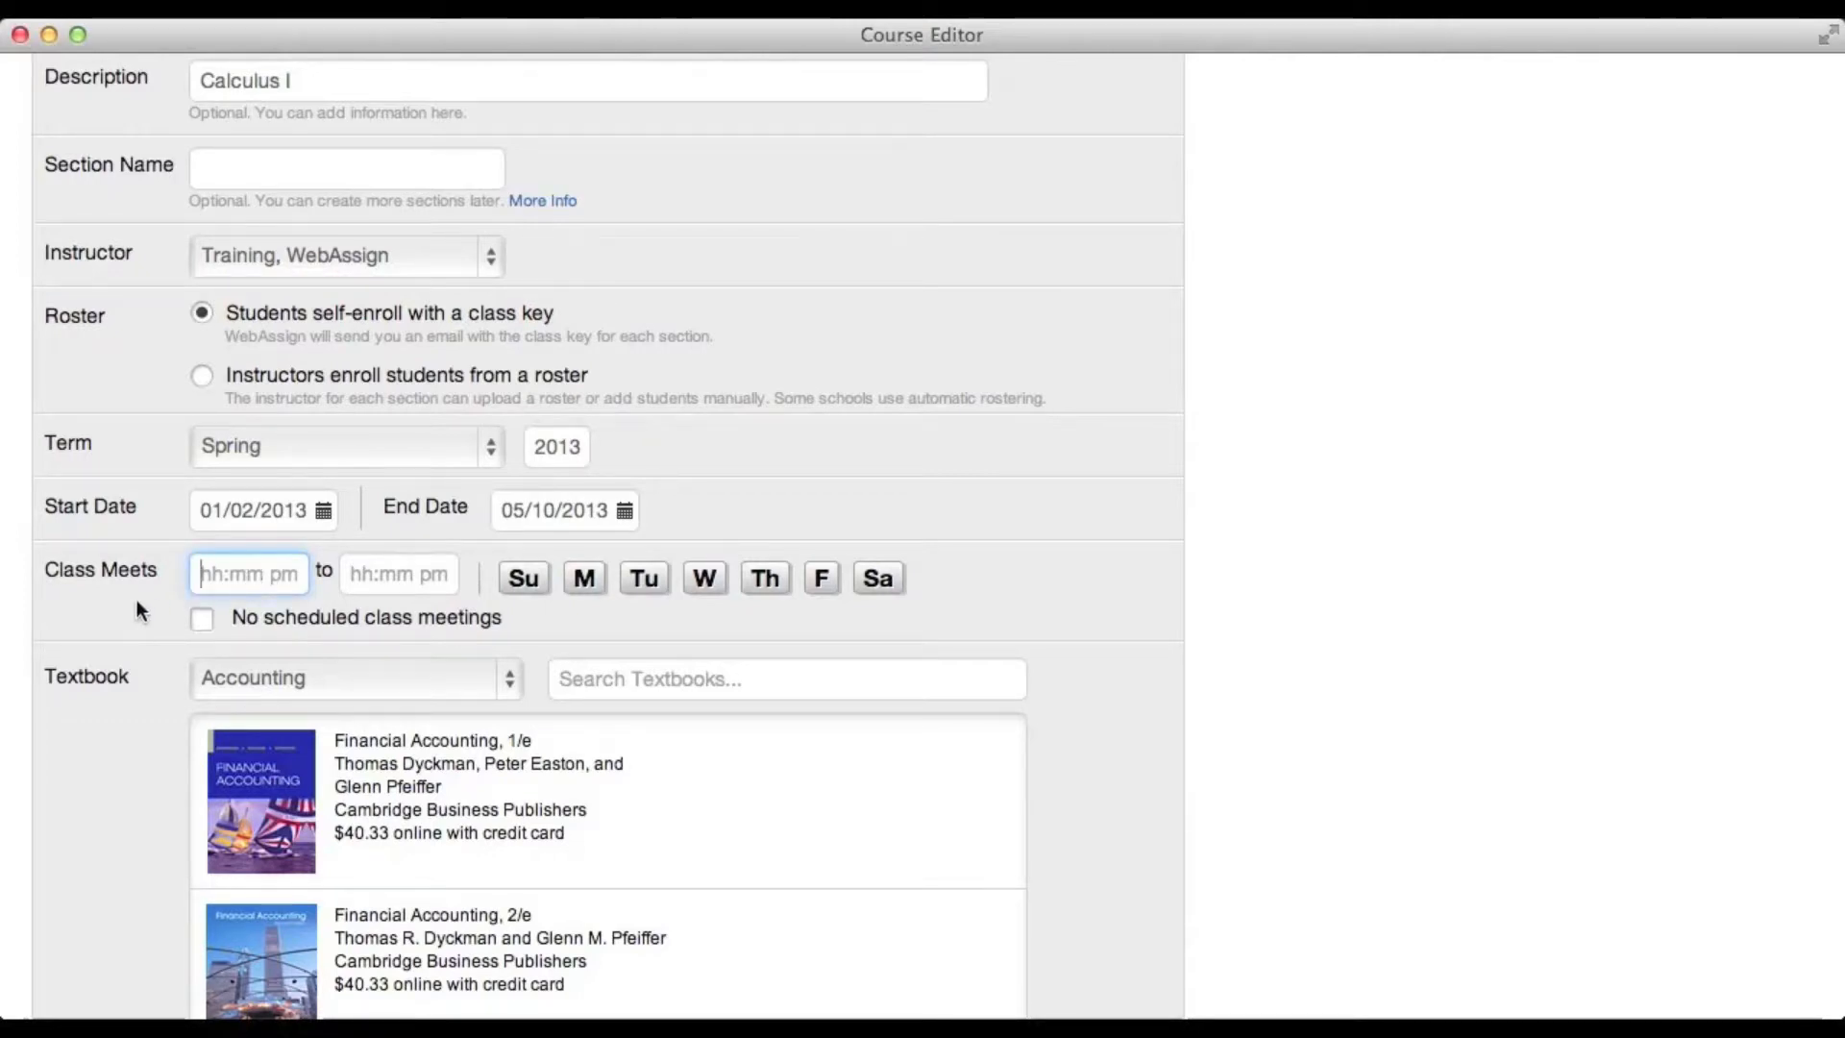
{"action": "type", "text": "10:00 AM"}
{"action": "key", "text": "Tab"}
{"action": "type", "text": "10"}
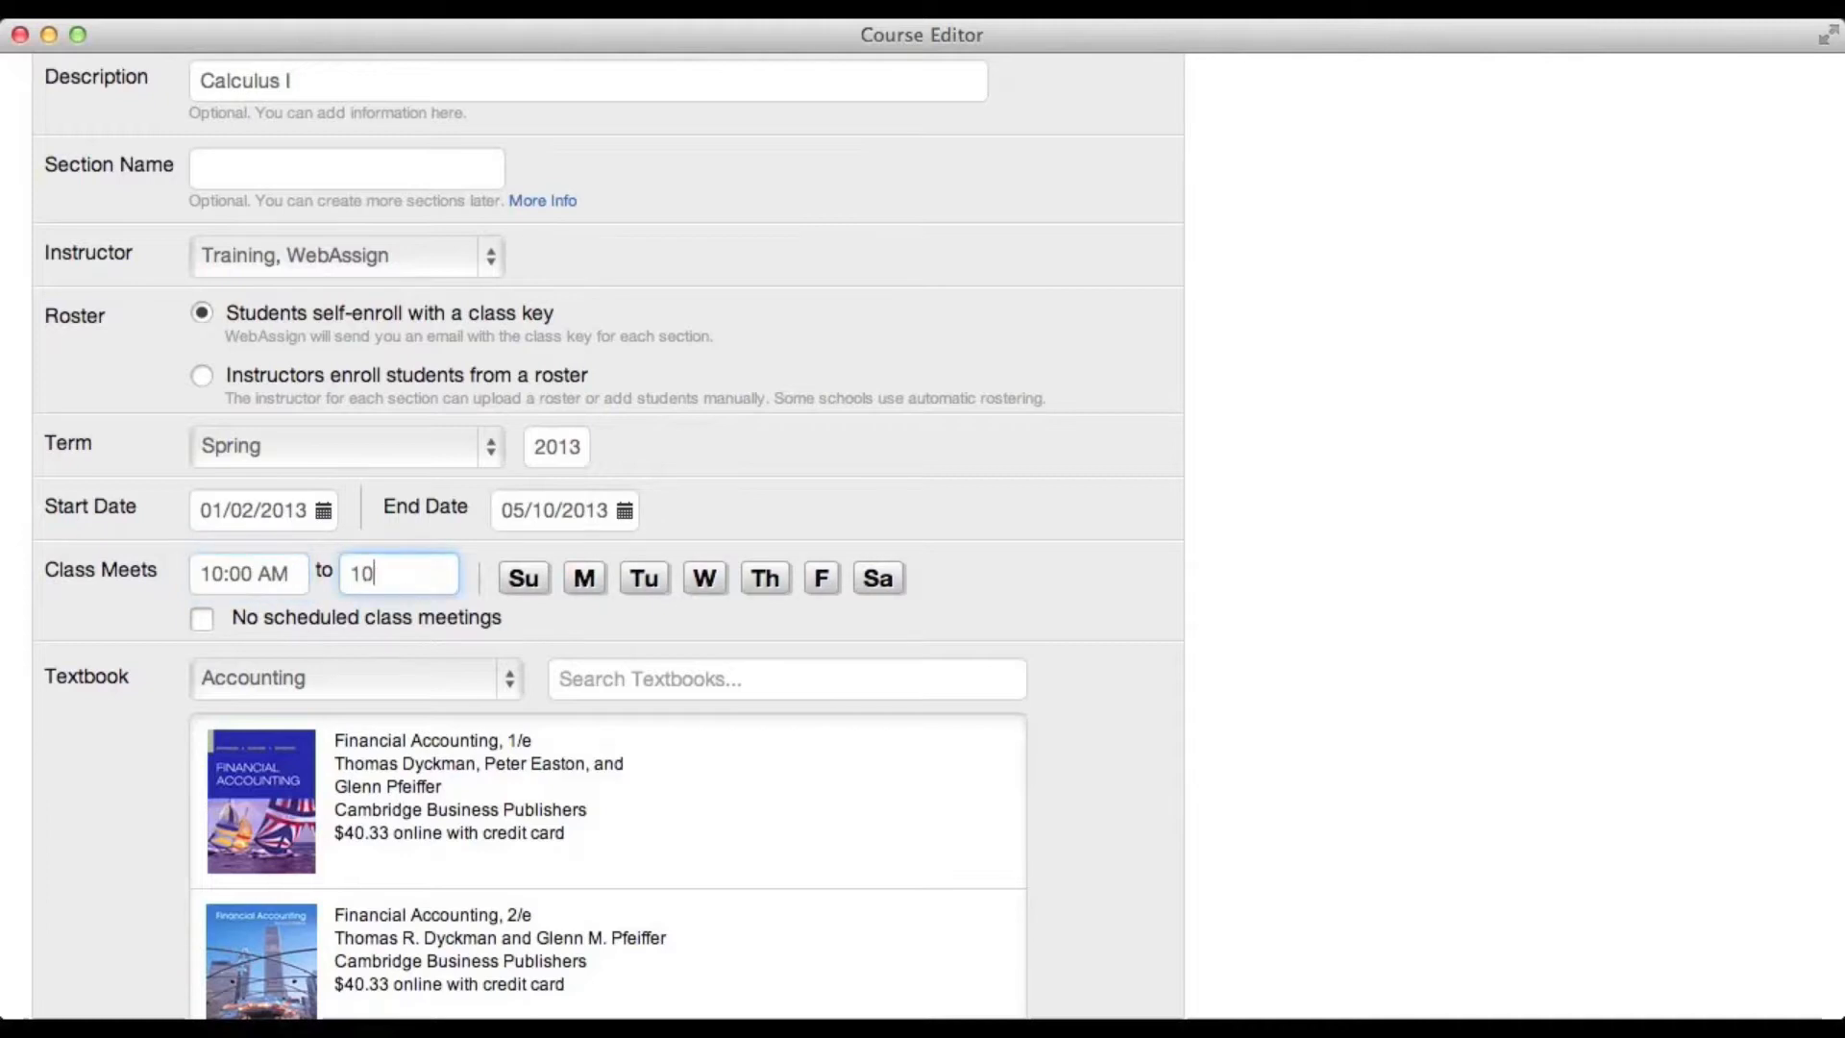
{"action": "type", "text": ":55 AM"}
{"action": "left_click", "coordinate": [590, 577]}
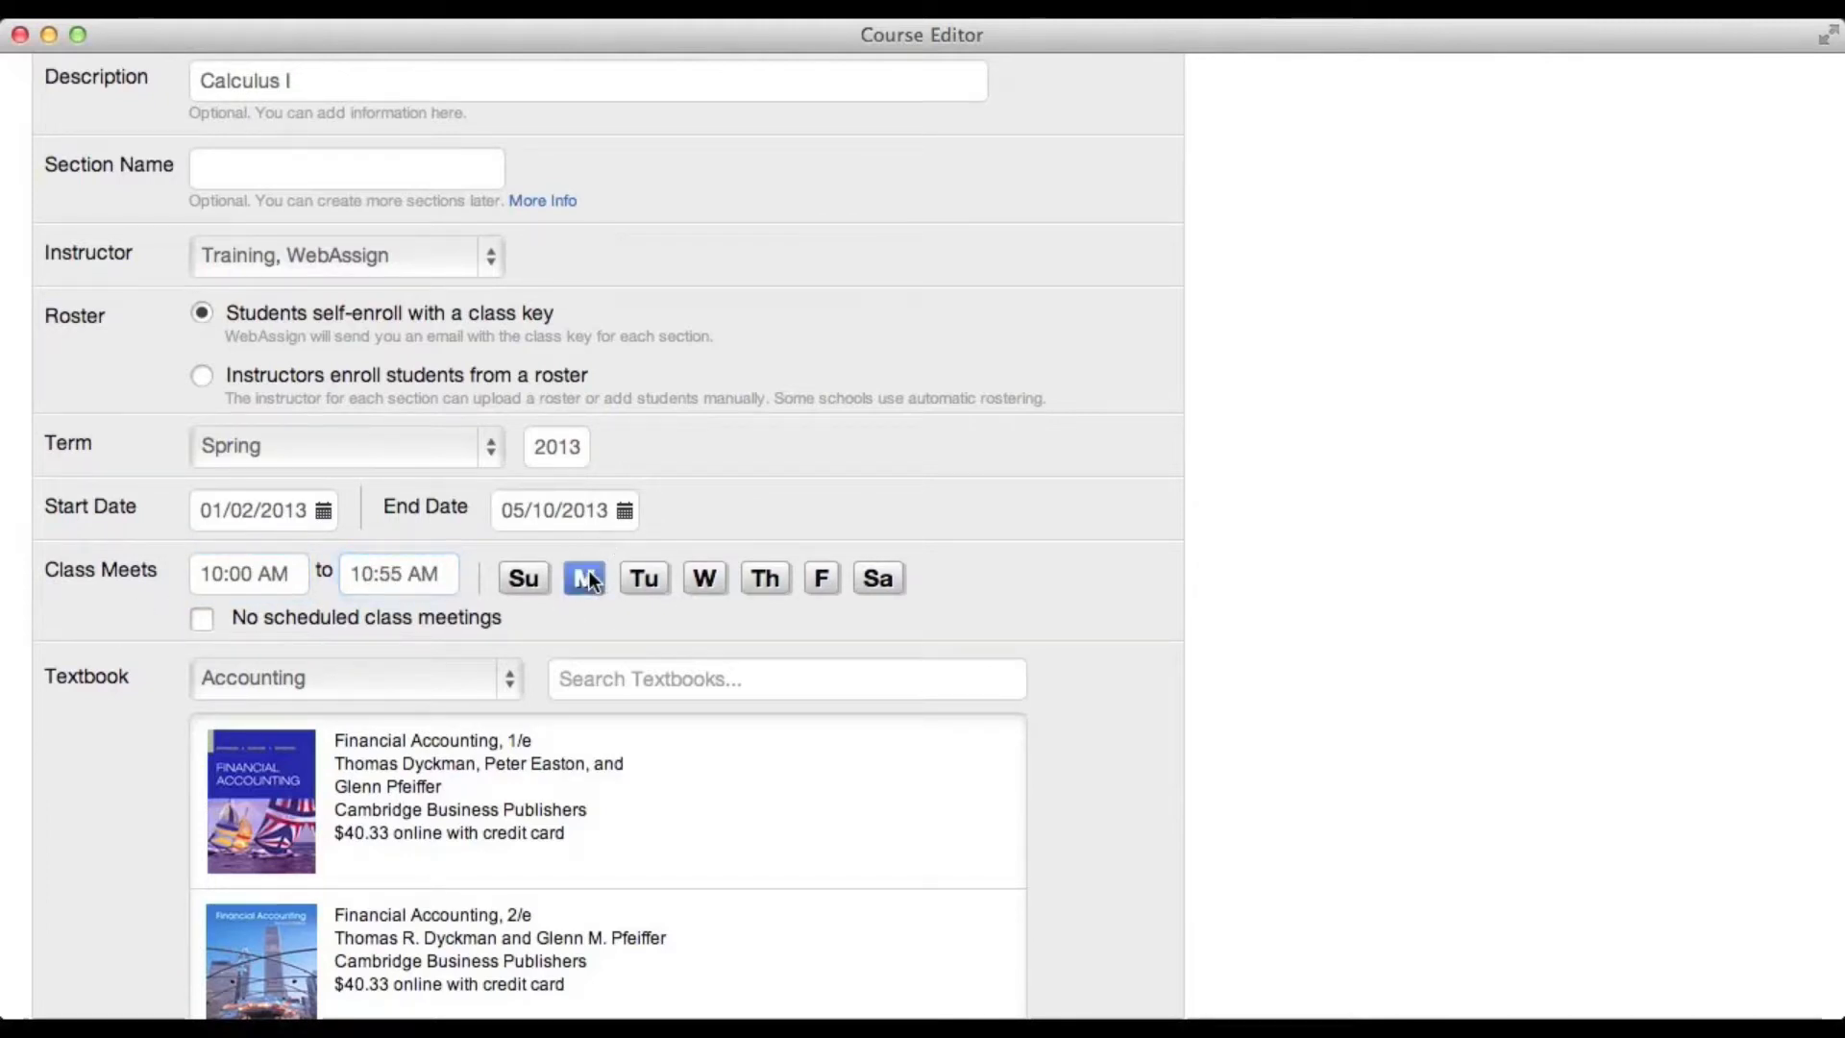
{"action": "left_click", "coordinate": [705, 572]}
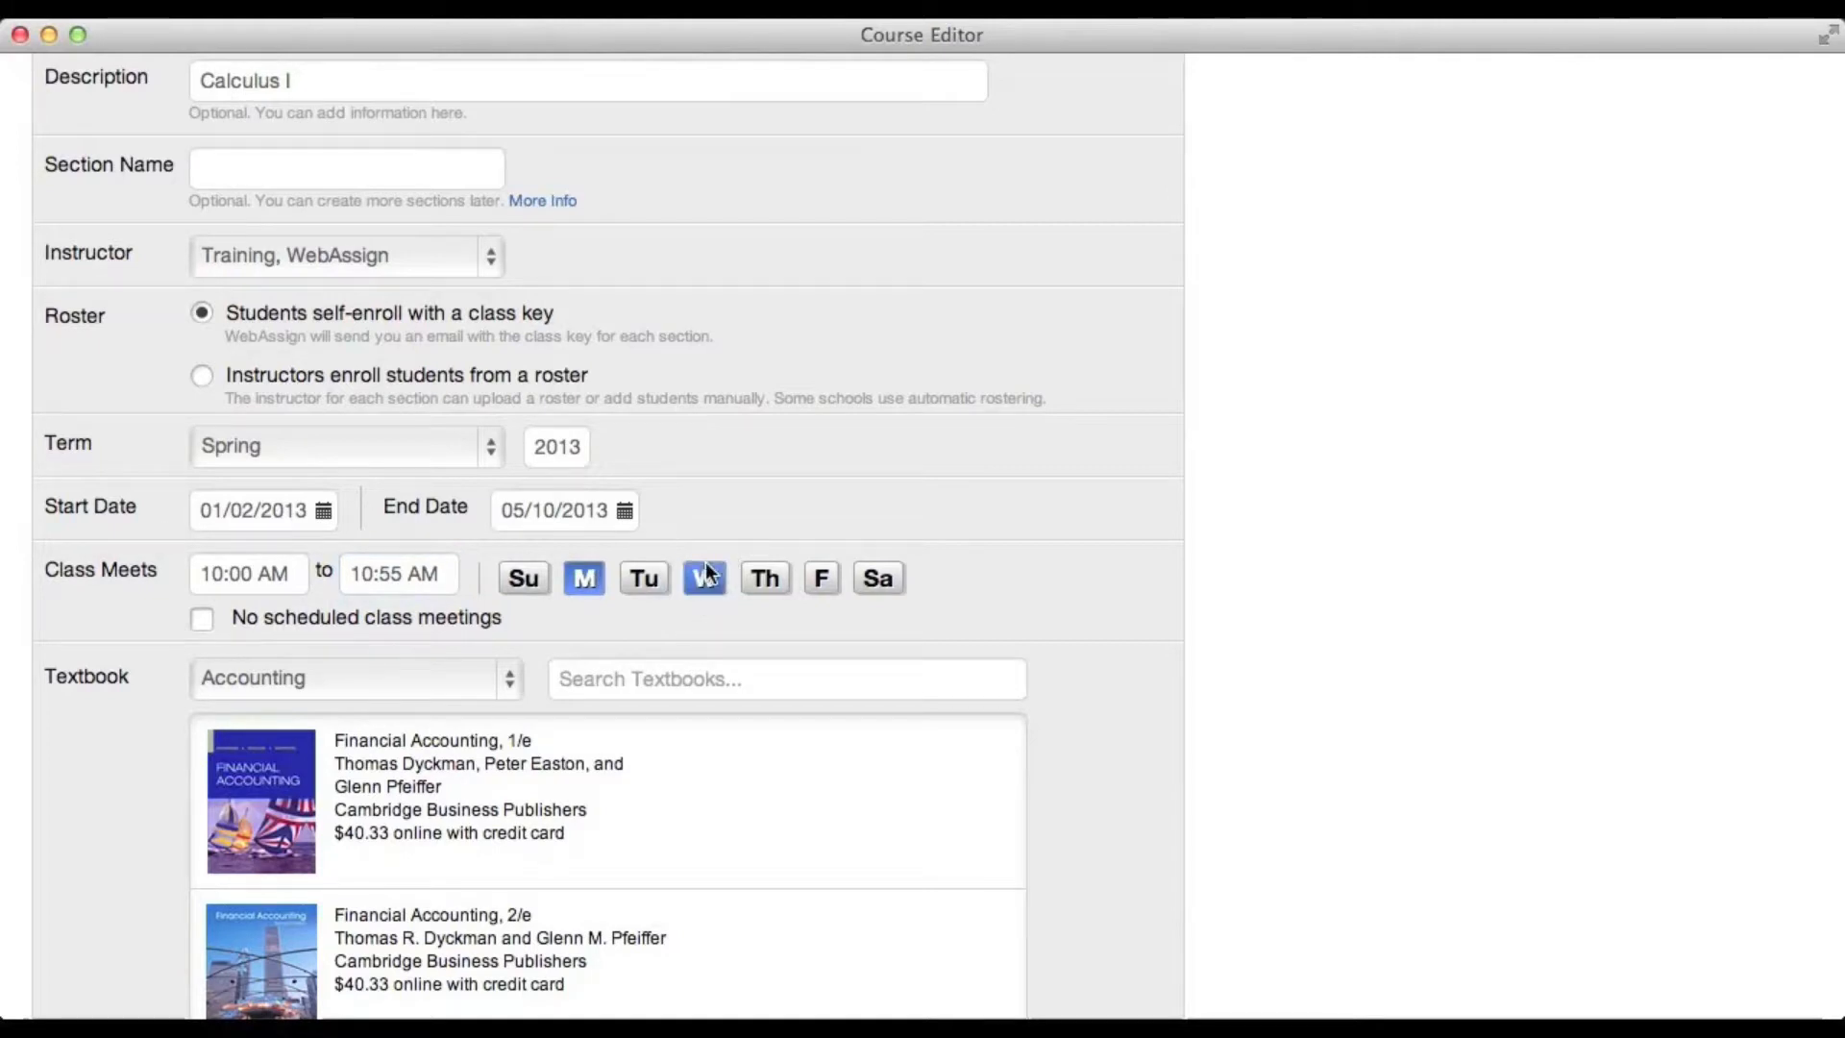
{"action": "left_click", "coordinate": [823, 580]}
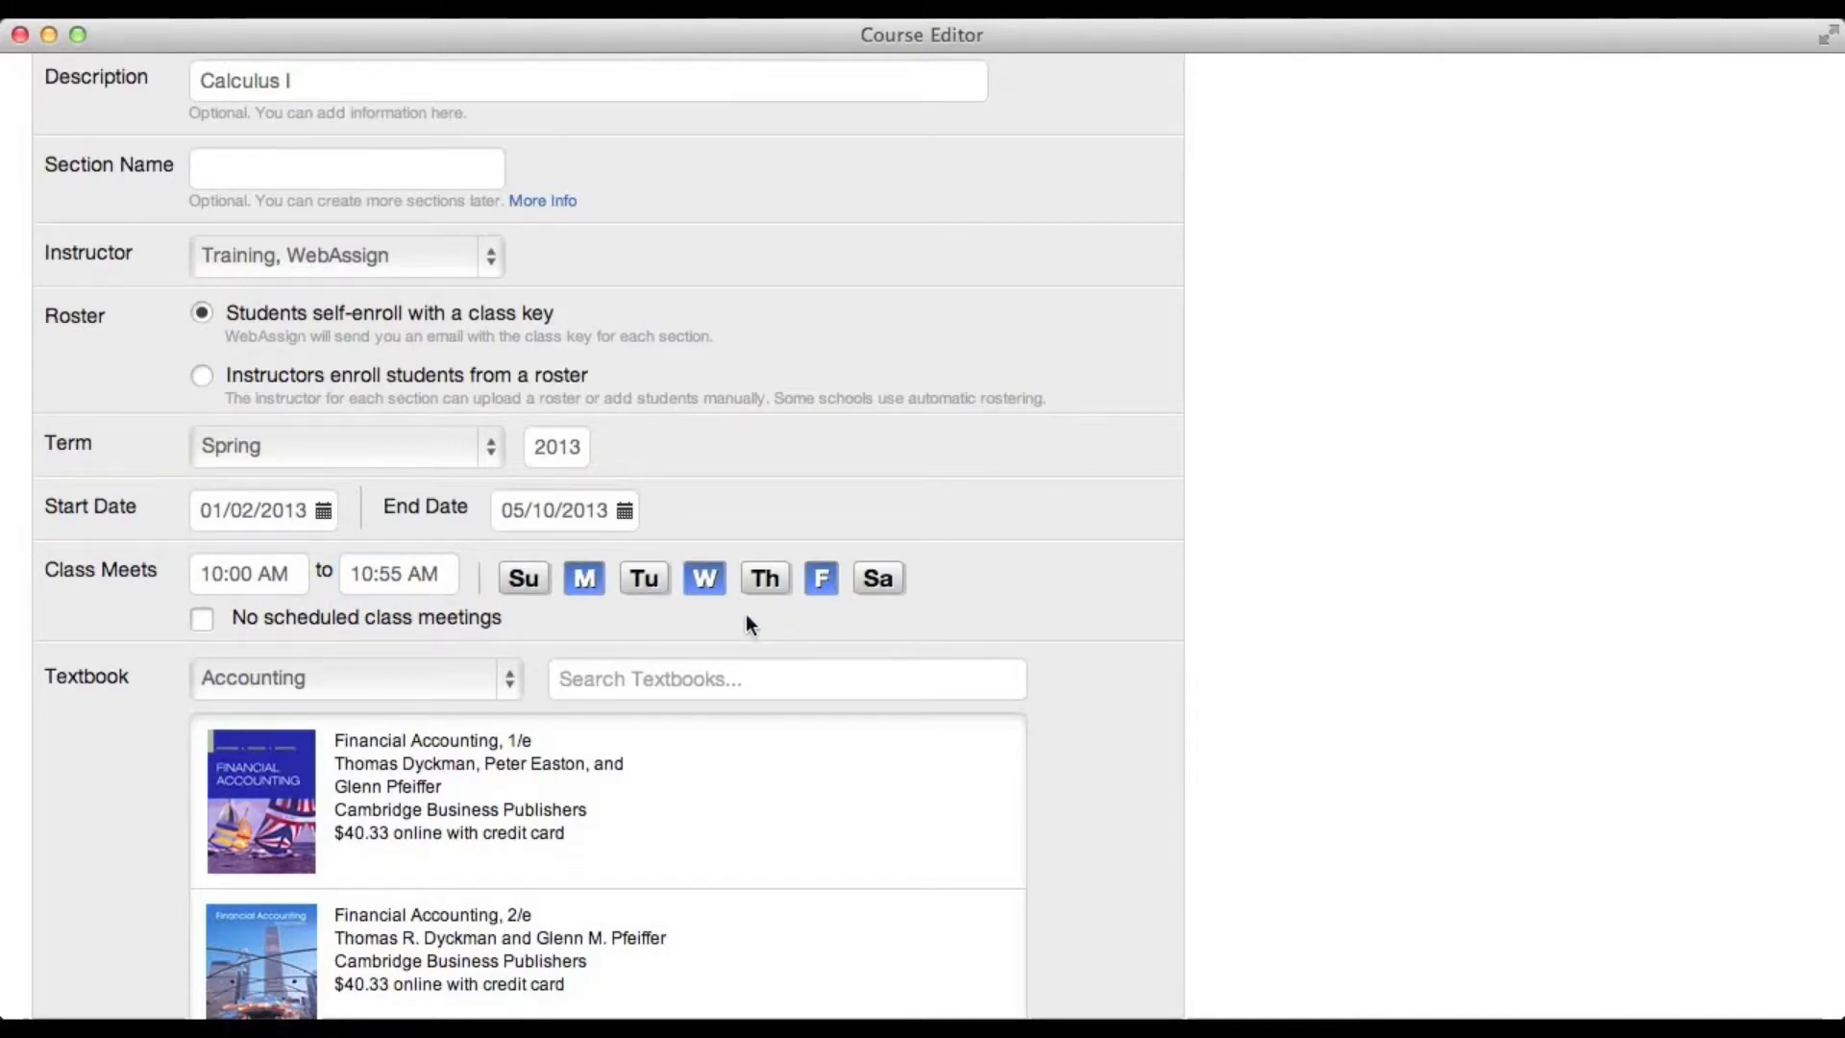
Limit the textbook list to the Mathematics discipline
{"action": "scroll", "coordinate": [746, 623], "scroll_direction": "down", "scroll_amount": 2}
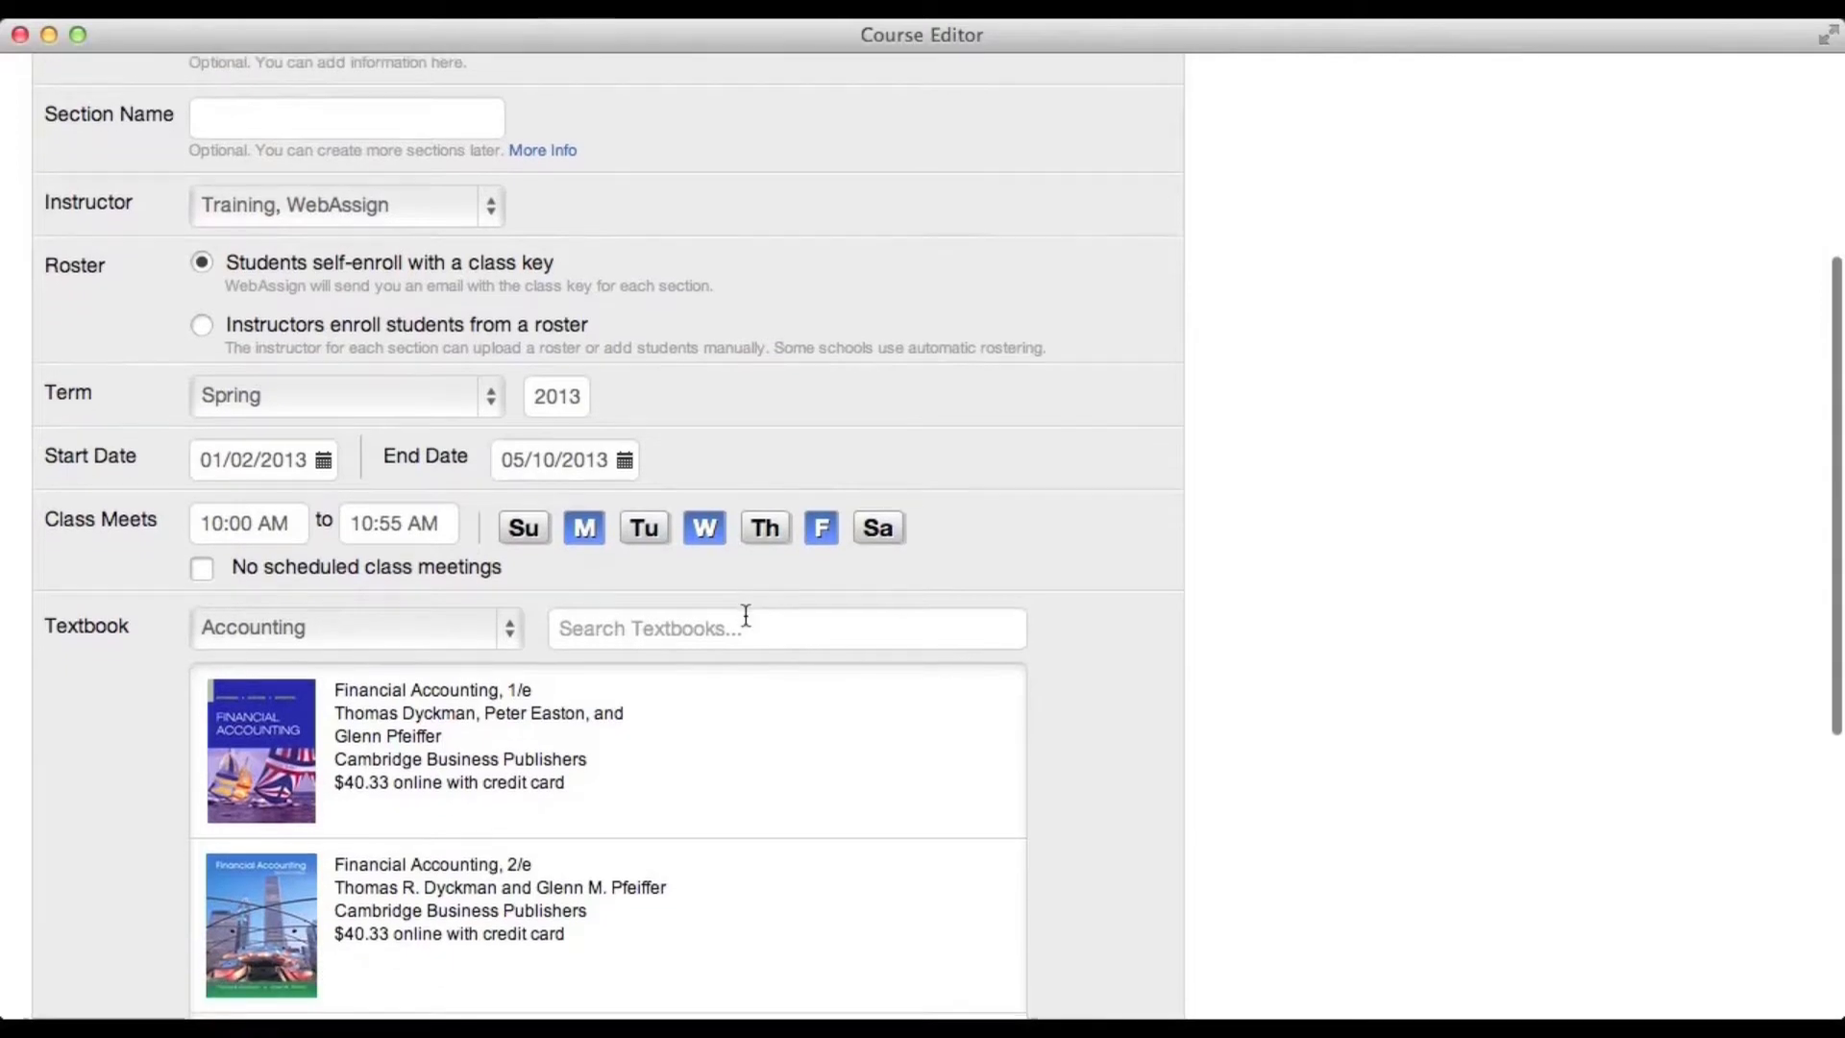
{"action": "scroll", "coordinate": [1256, 583], "scroll_direction": "down", "scroll_amount": 4}
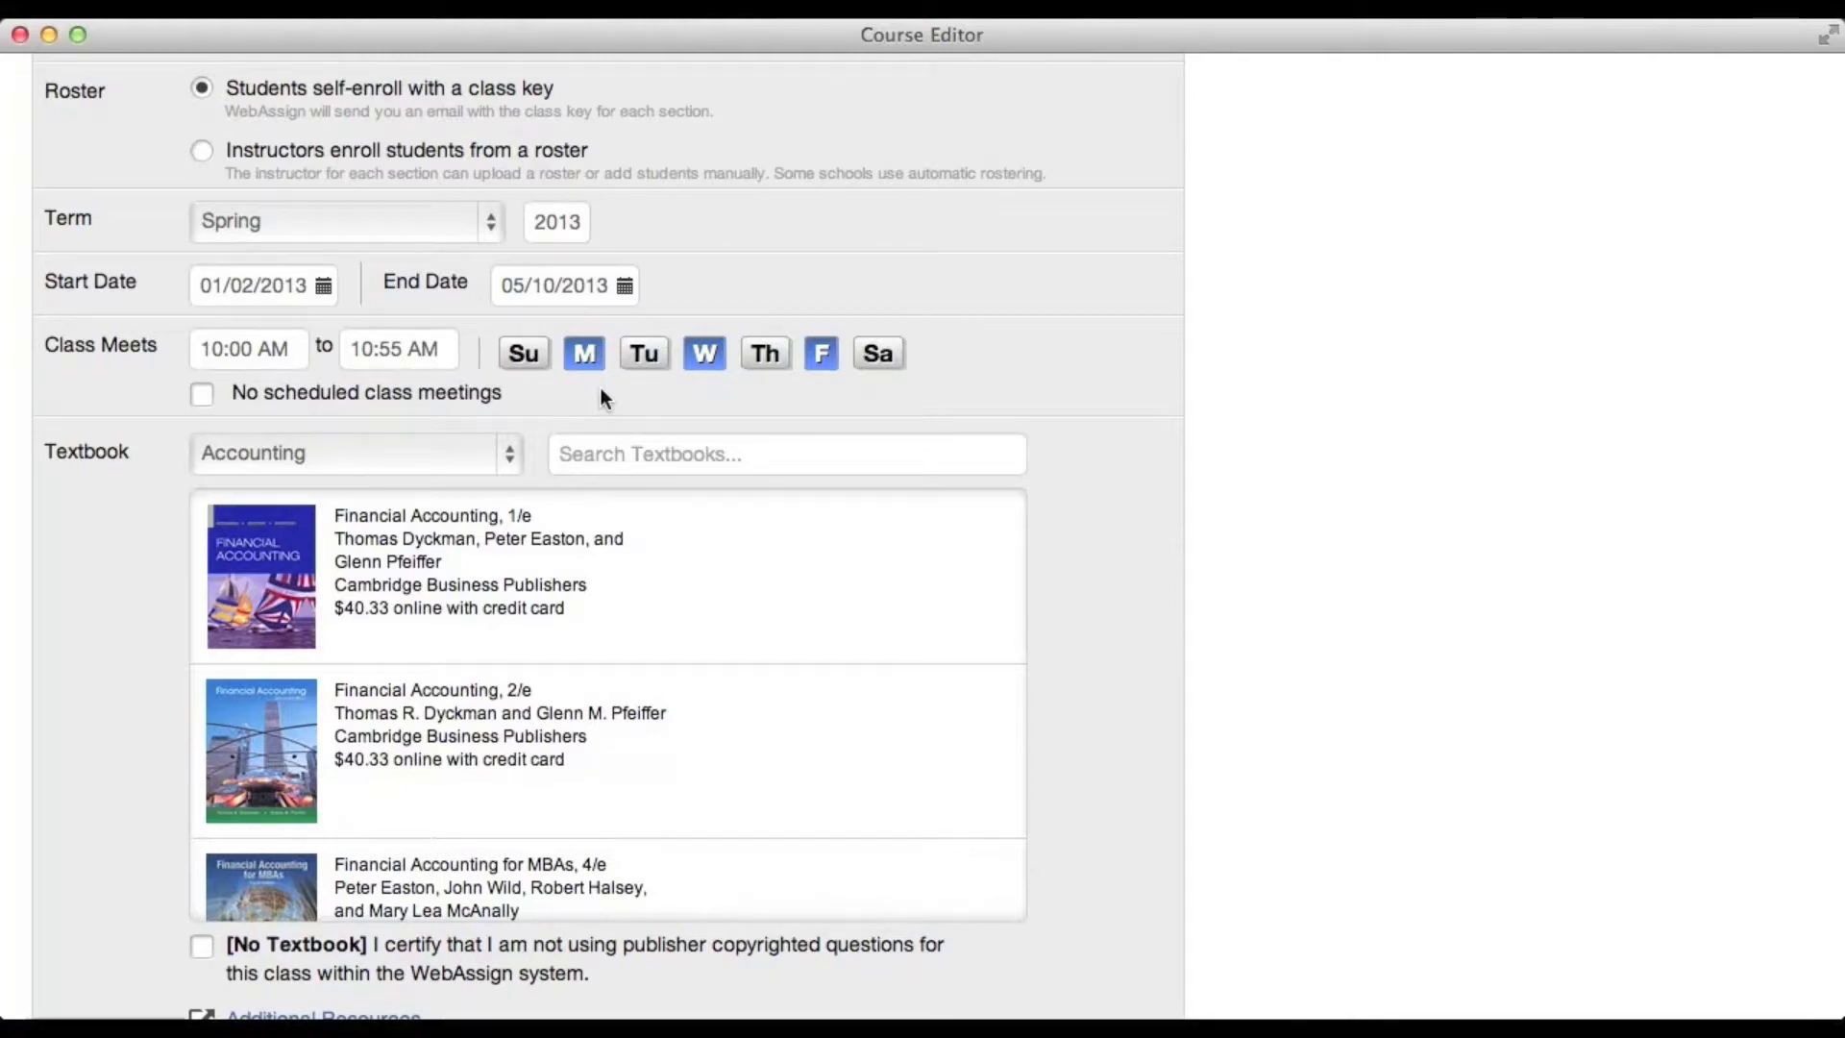
{"action": "left_click", "coordinate": [505, 454]}
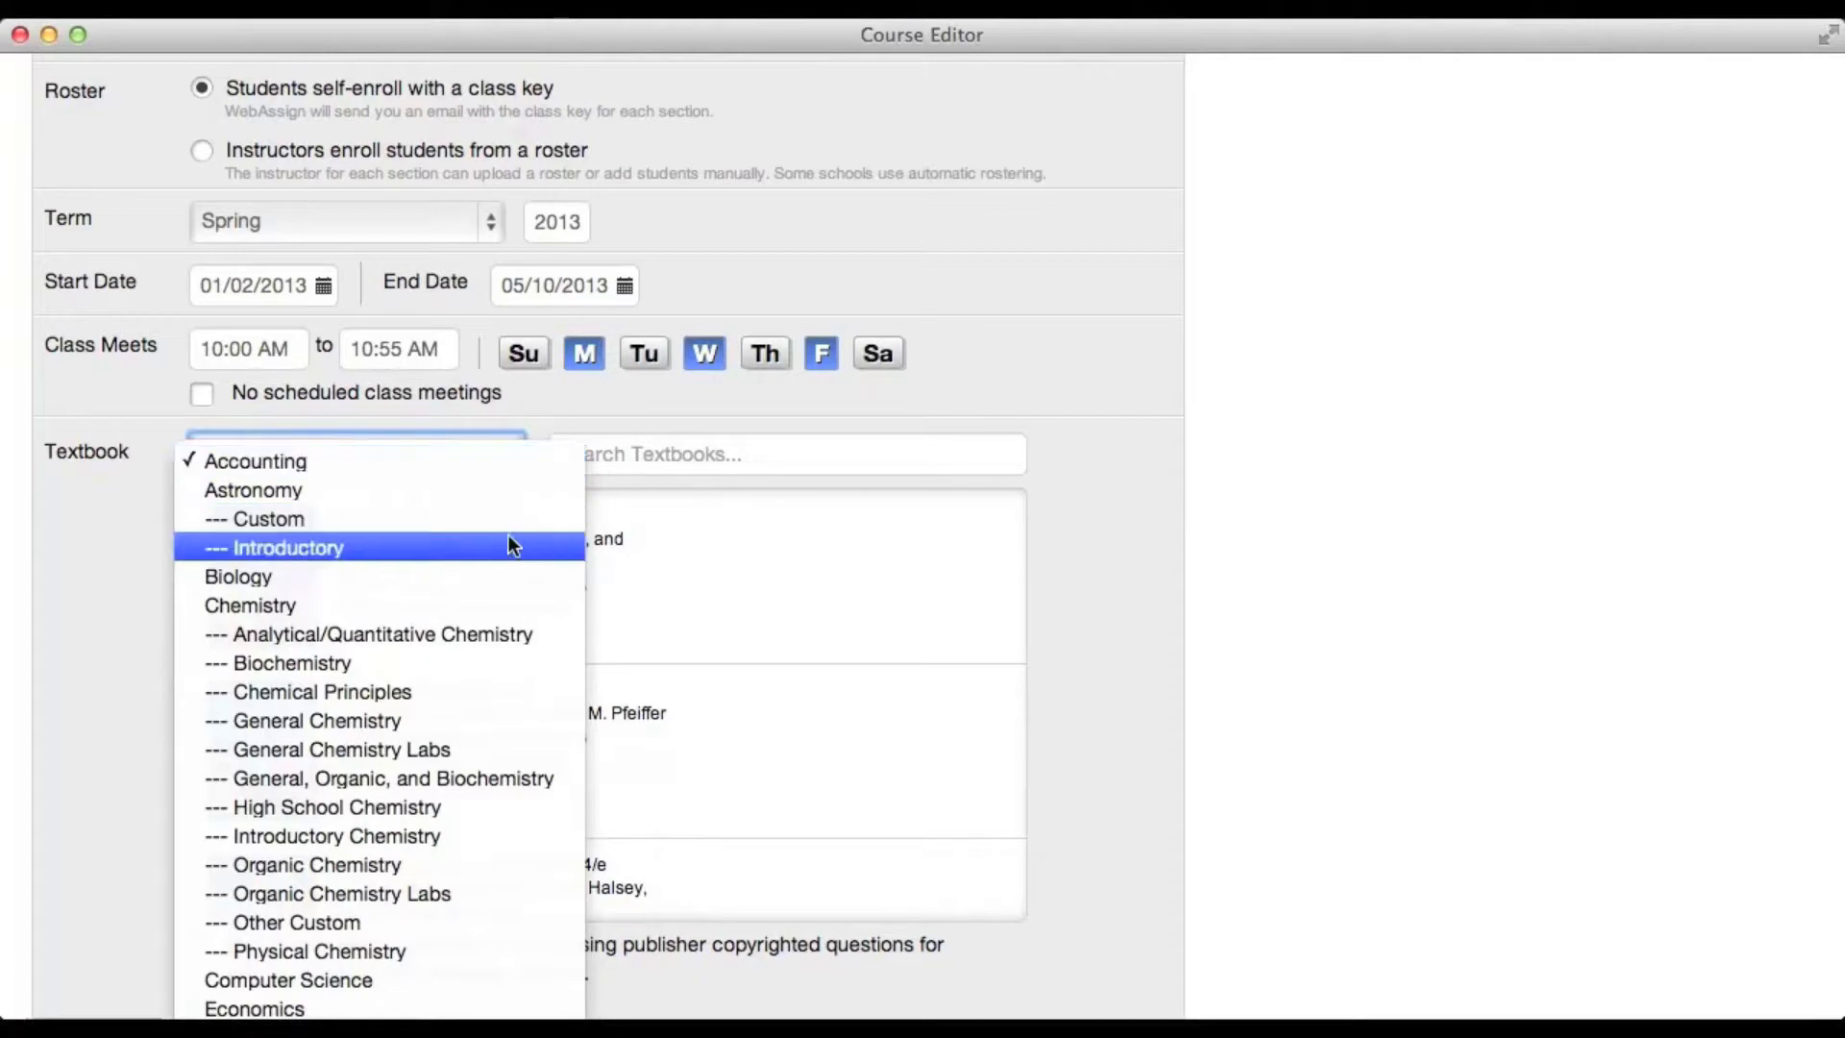
{"action": "scroll", "coordinate": [510, 538], "scroll_direction": "down", "scroll_amount": 5}
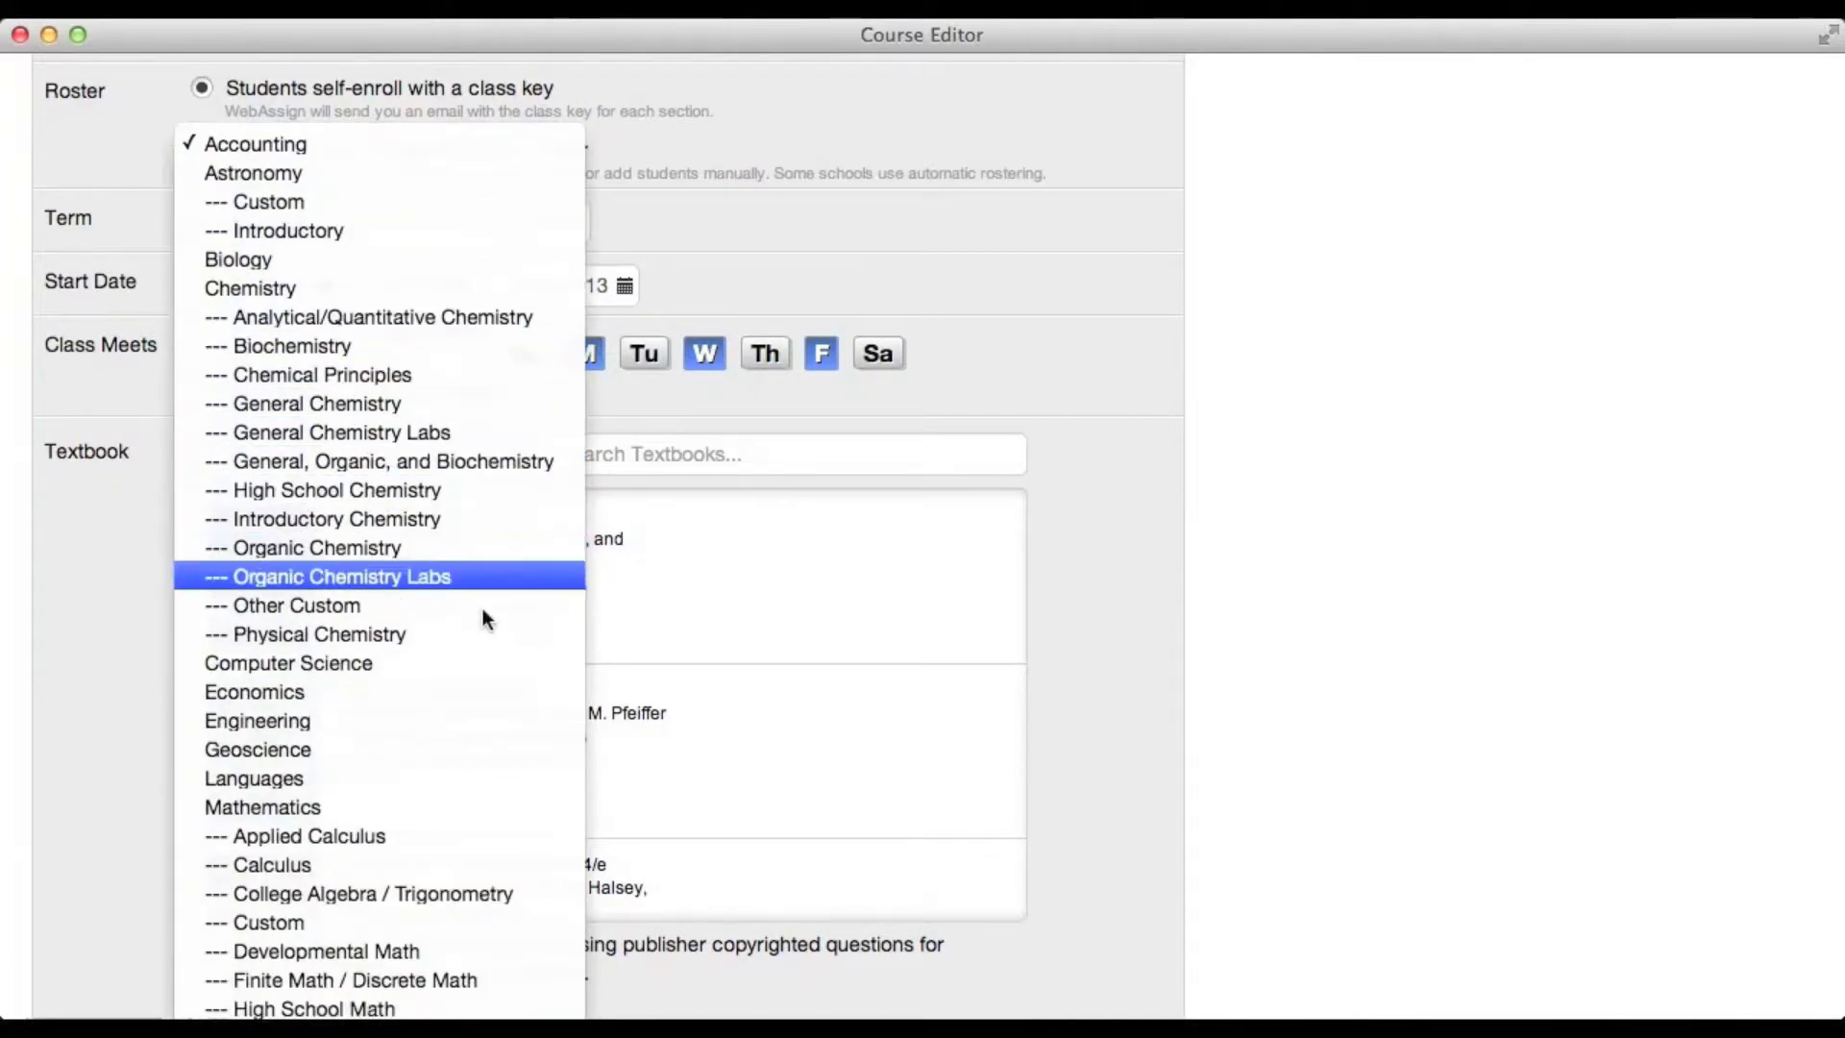
{"action": "left_click", "coordinate": [438, 811]}
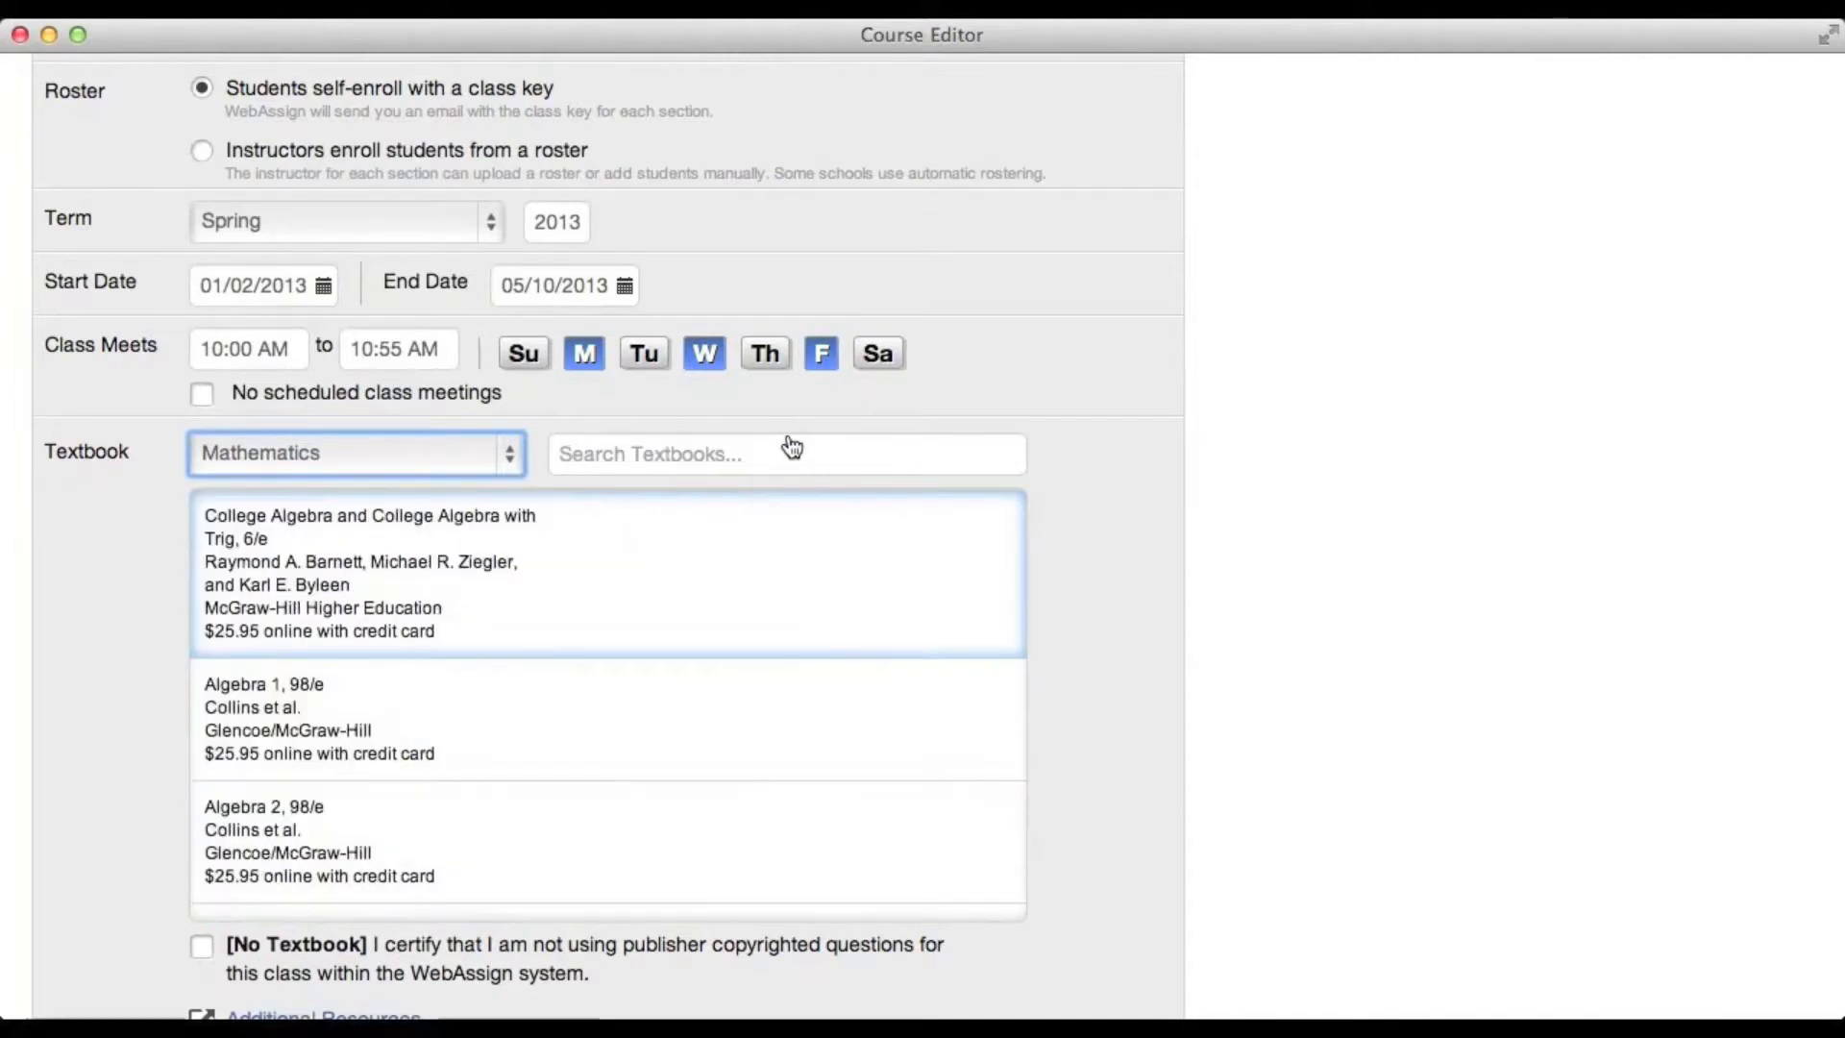
Search the textbooks for "stewart, calc, 7" and choose Calculus, 7/e as the course textbook
{"action": "left_click", "coordinate": [737, 453]}
{"action": "type", "text": "s"}
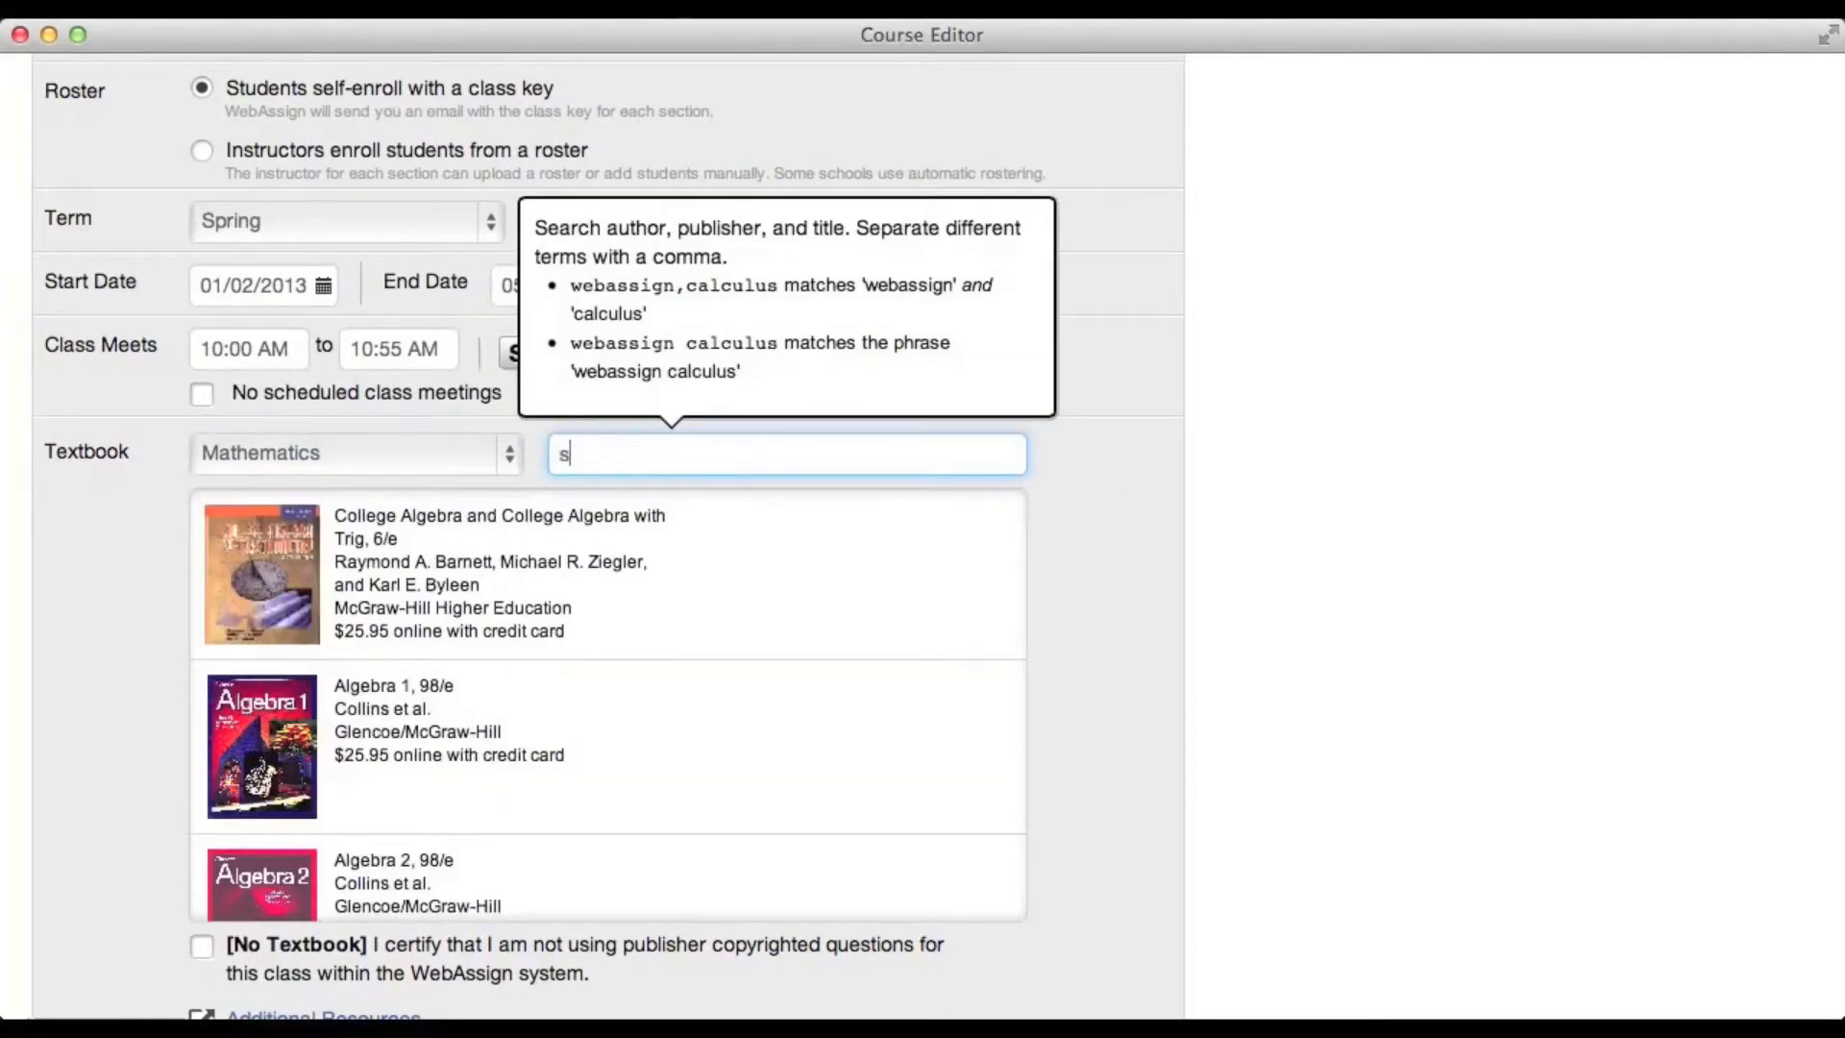
{"action": "type", "text": "tewart"}
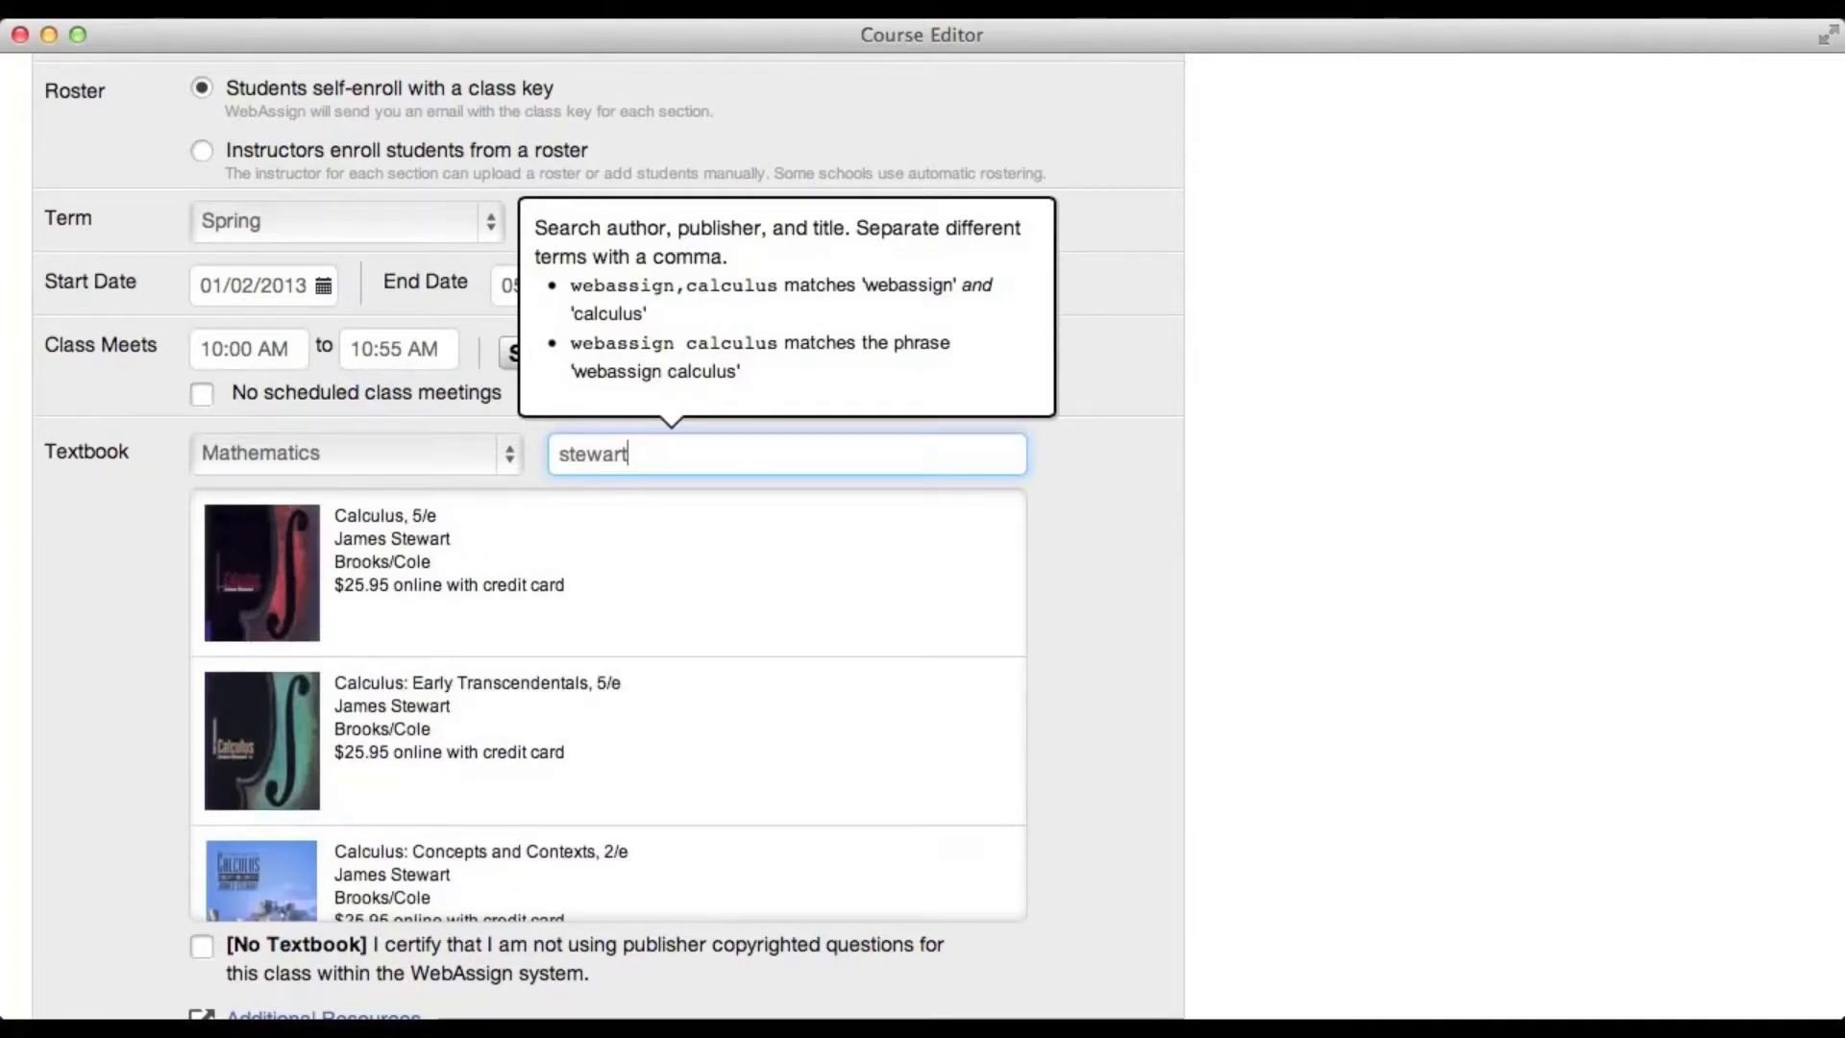
{"action": "type", "text": ", cal"}
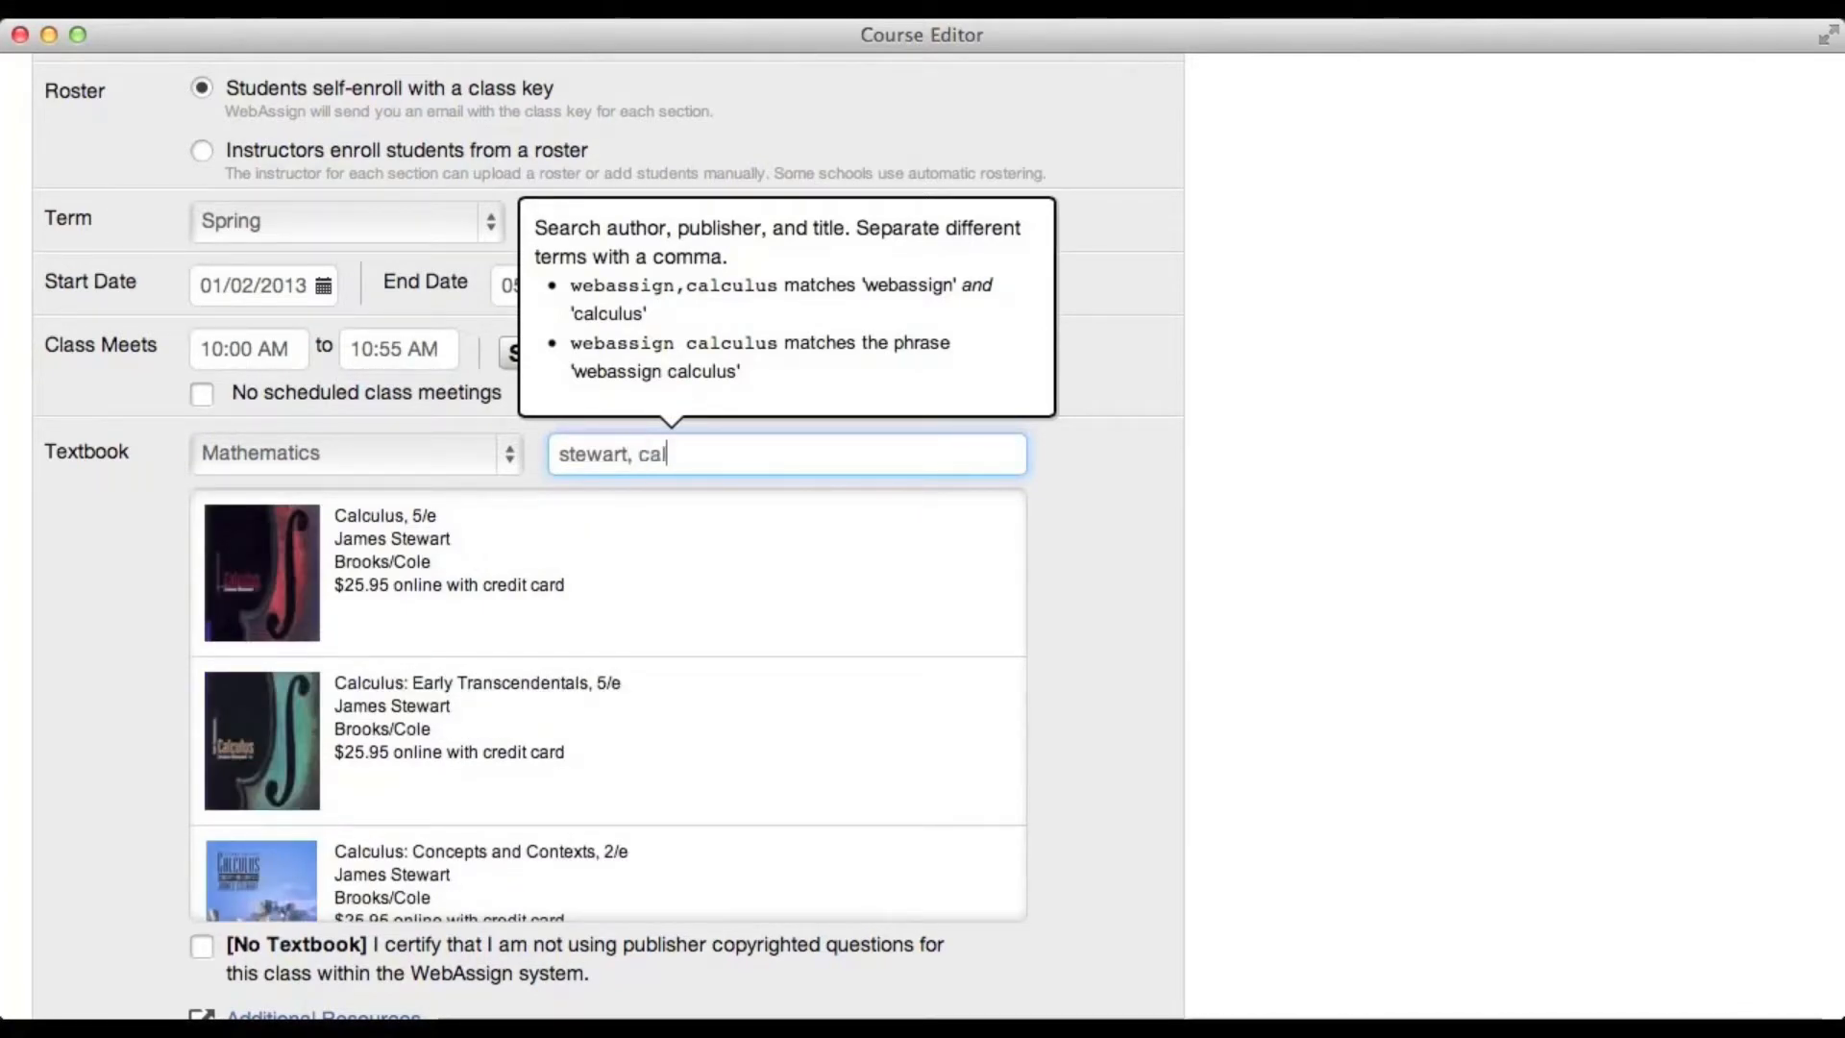
{"action": "type", "text": "c, 7"}
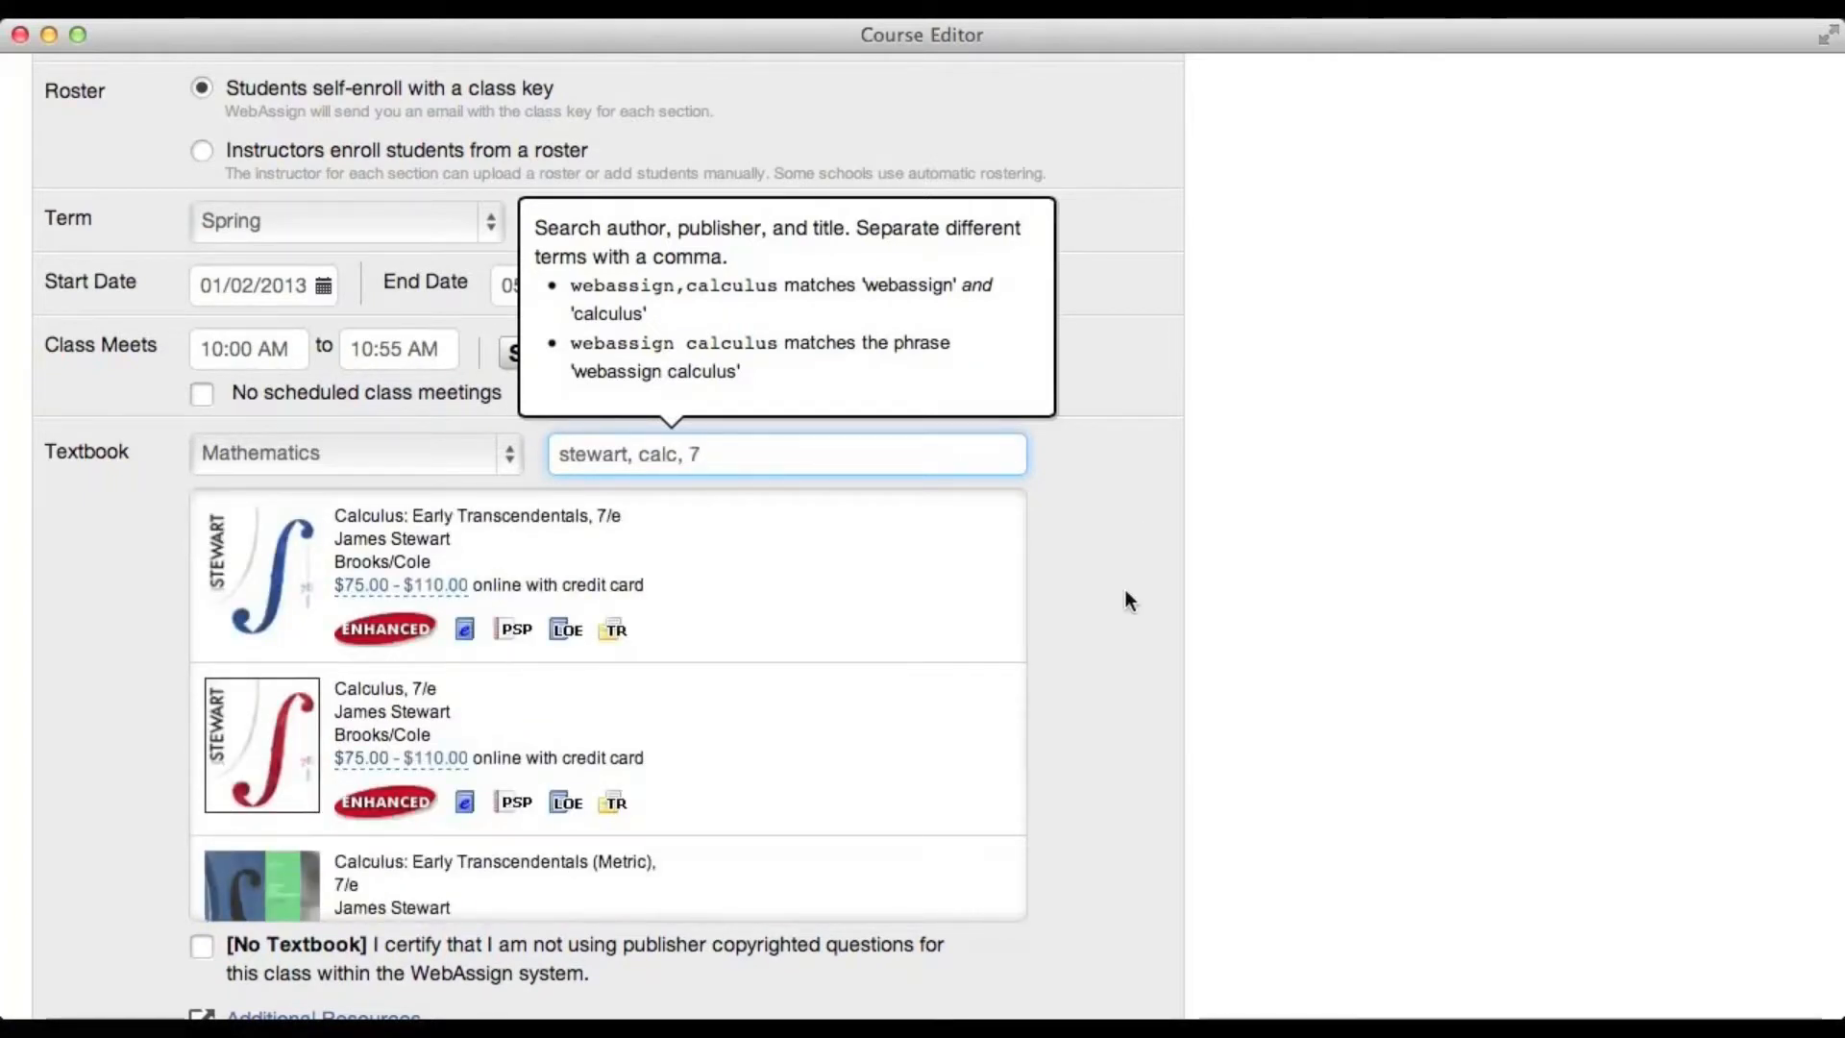
{"action": "left_click", "coordinate": [701, 740]}
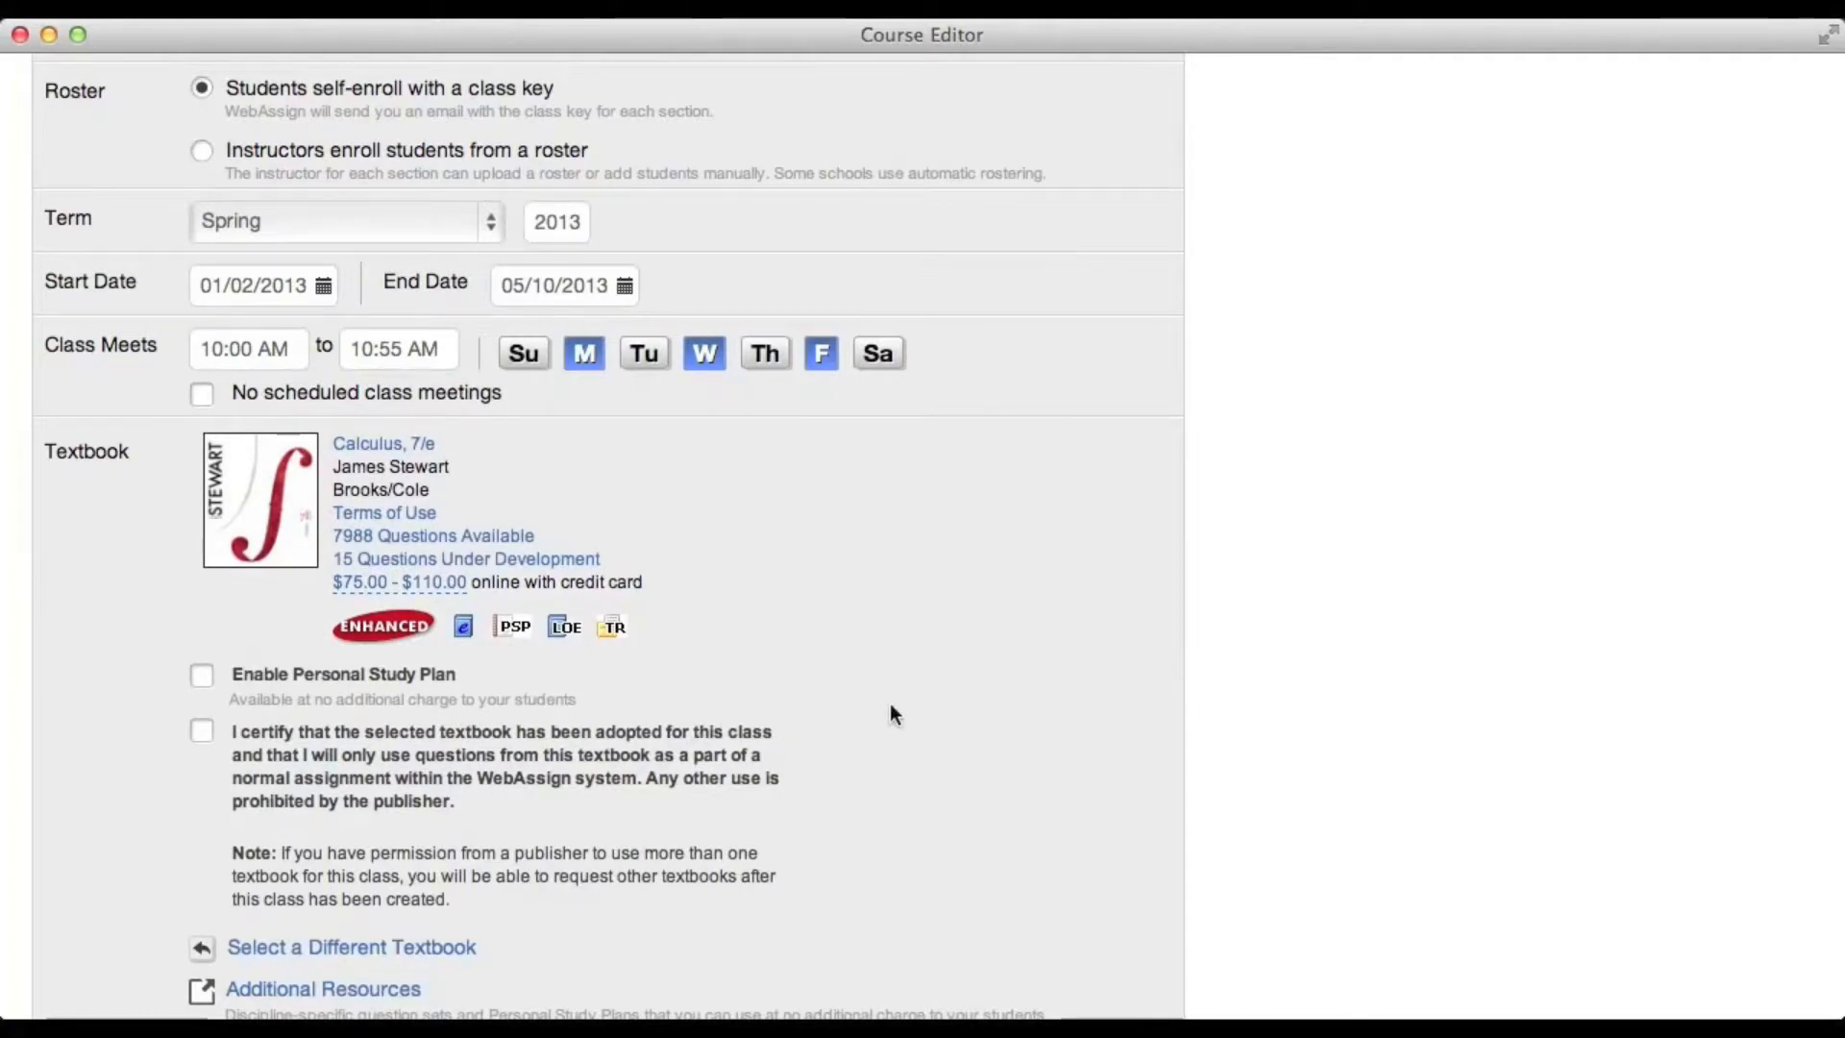
Certify the textbook's adoption for this class and add Getting Started with WebAssign as an additional resource
{"action": "scroll", "coordinate": [890, 703], "scroll_direction": "down", "scroll_amount": 3}
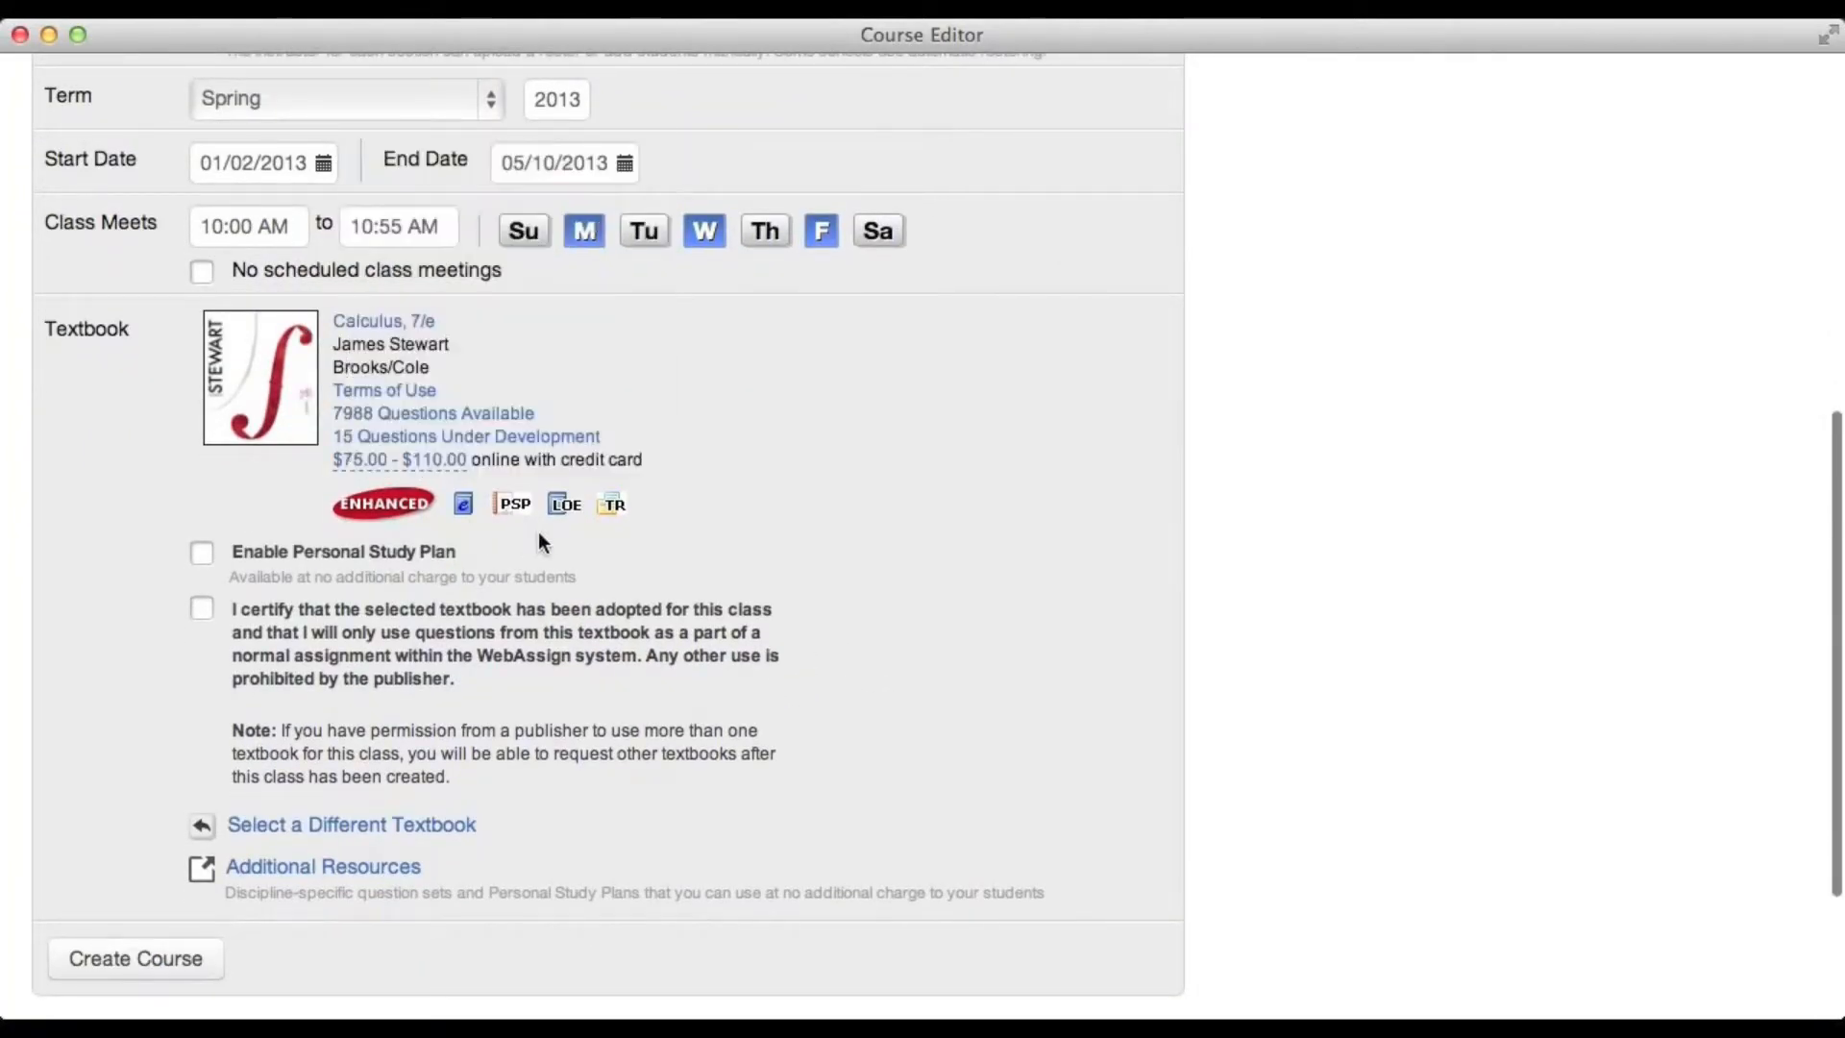
{"action": "mouse_move", "coordinate": [608, 505]}
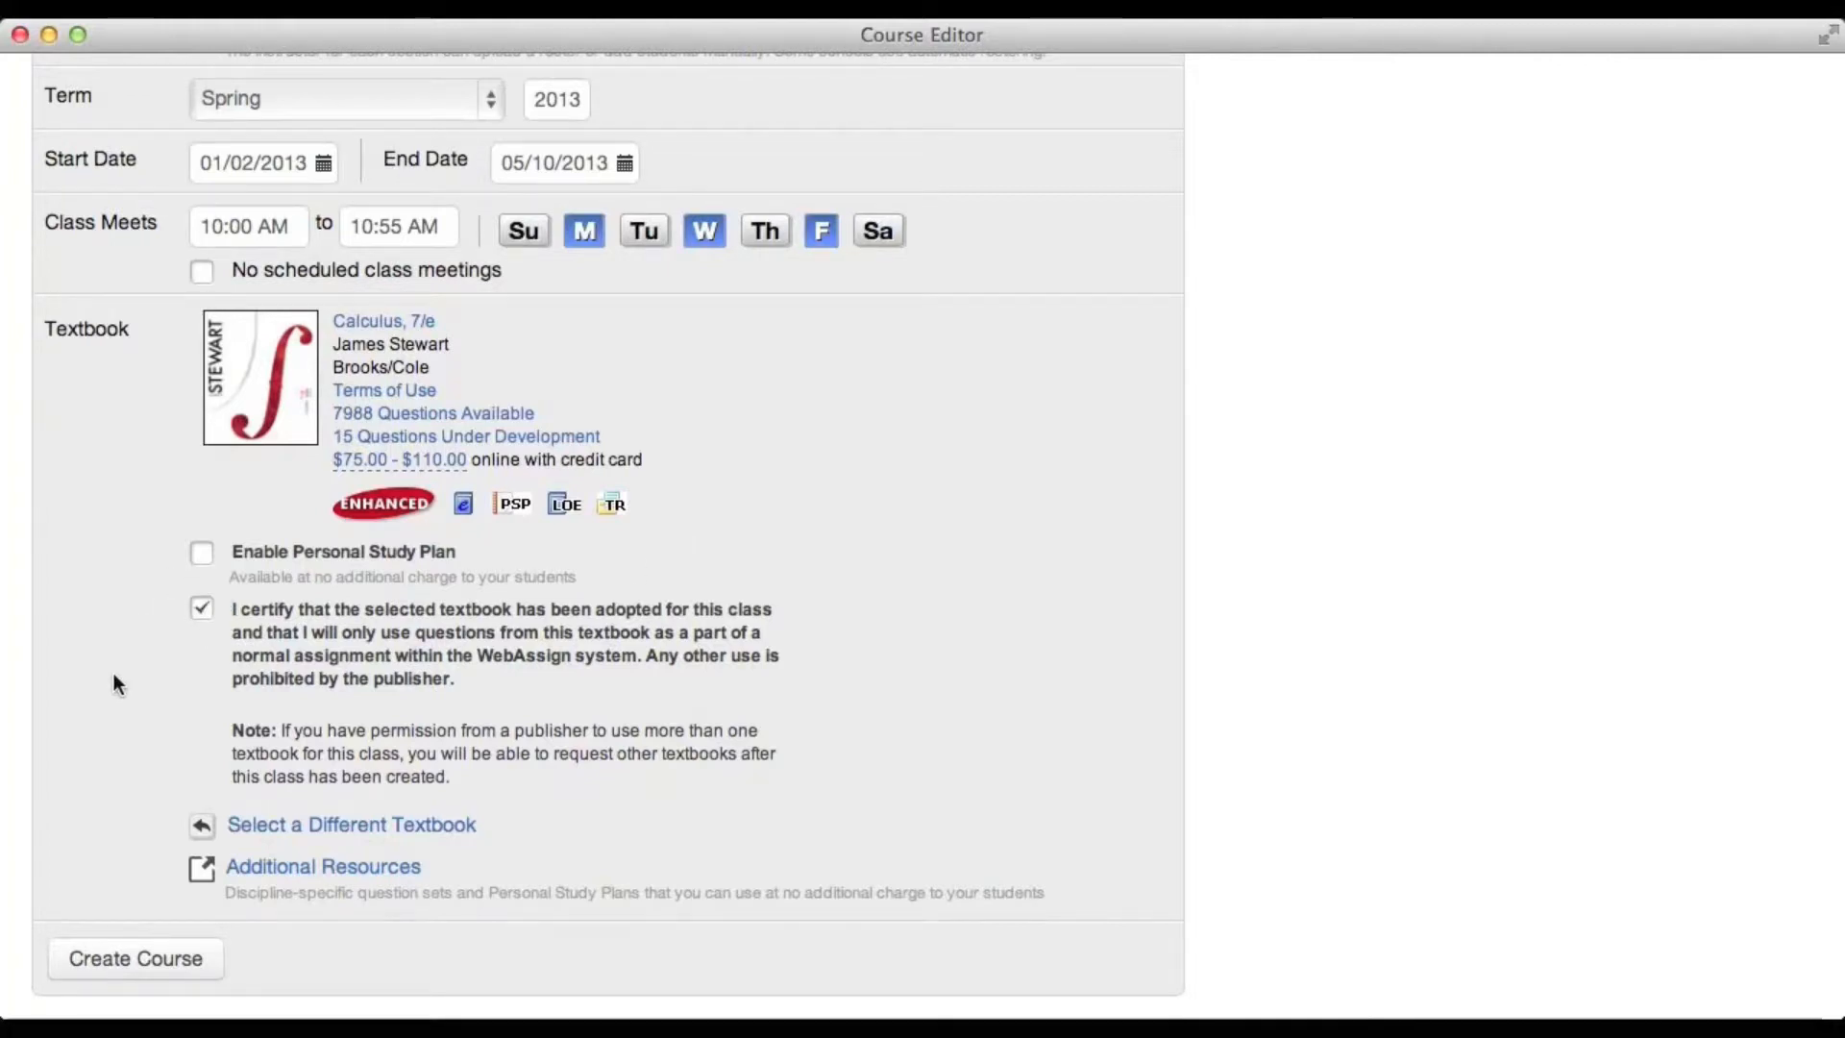
{"action": "left_click", "coordinate": [291, 869]}
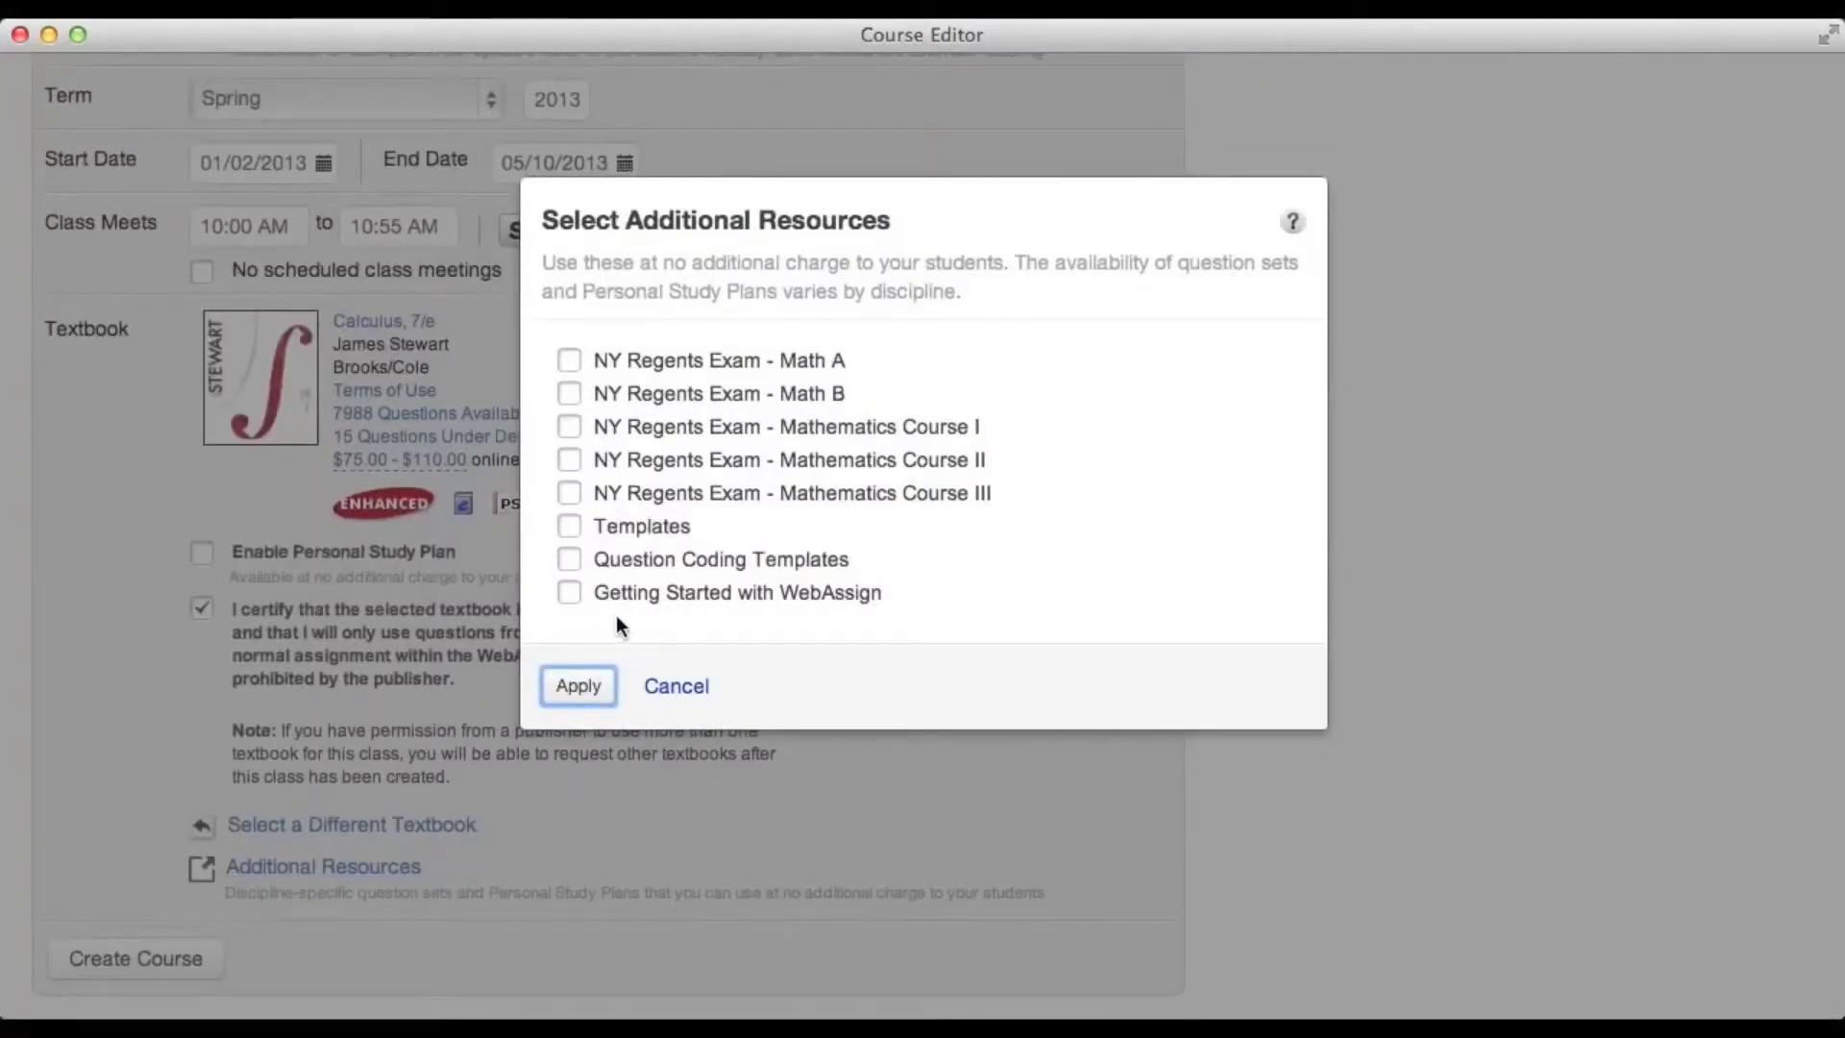
{"action": "left_click", "coordinate": [569, 592]}
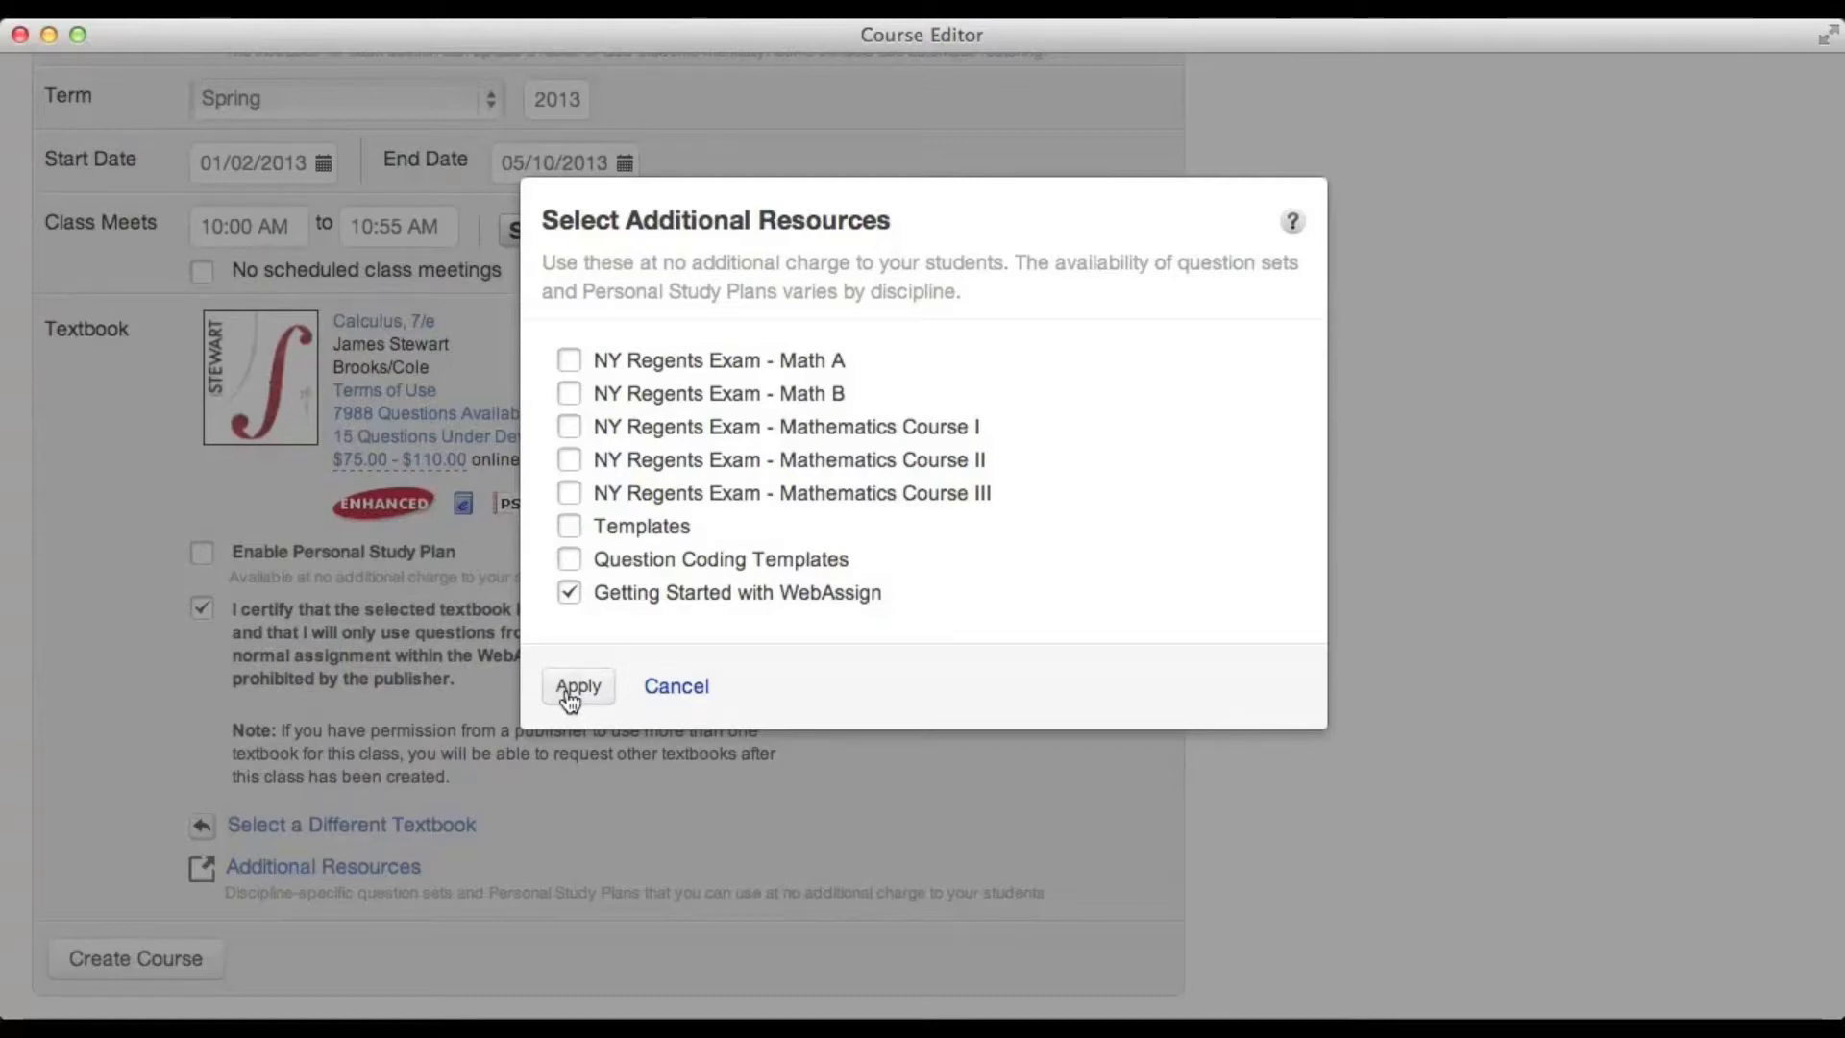
{"action": "left_click", "coordinate": [578, 686]}
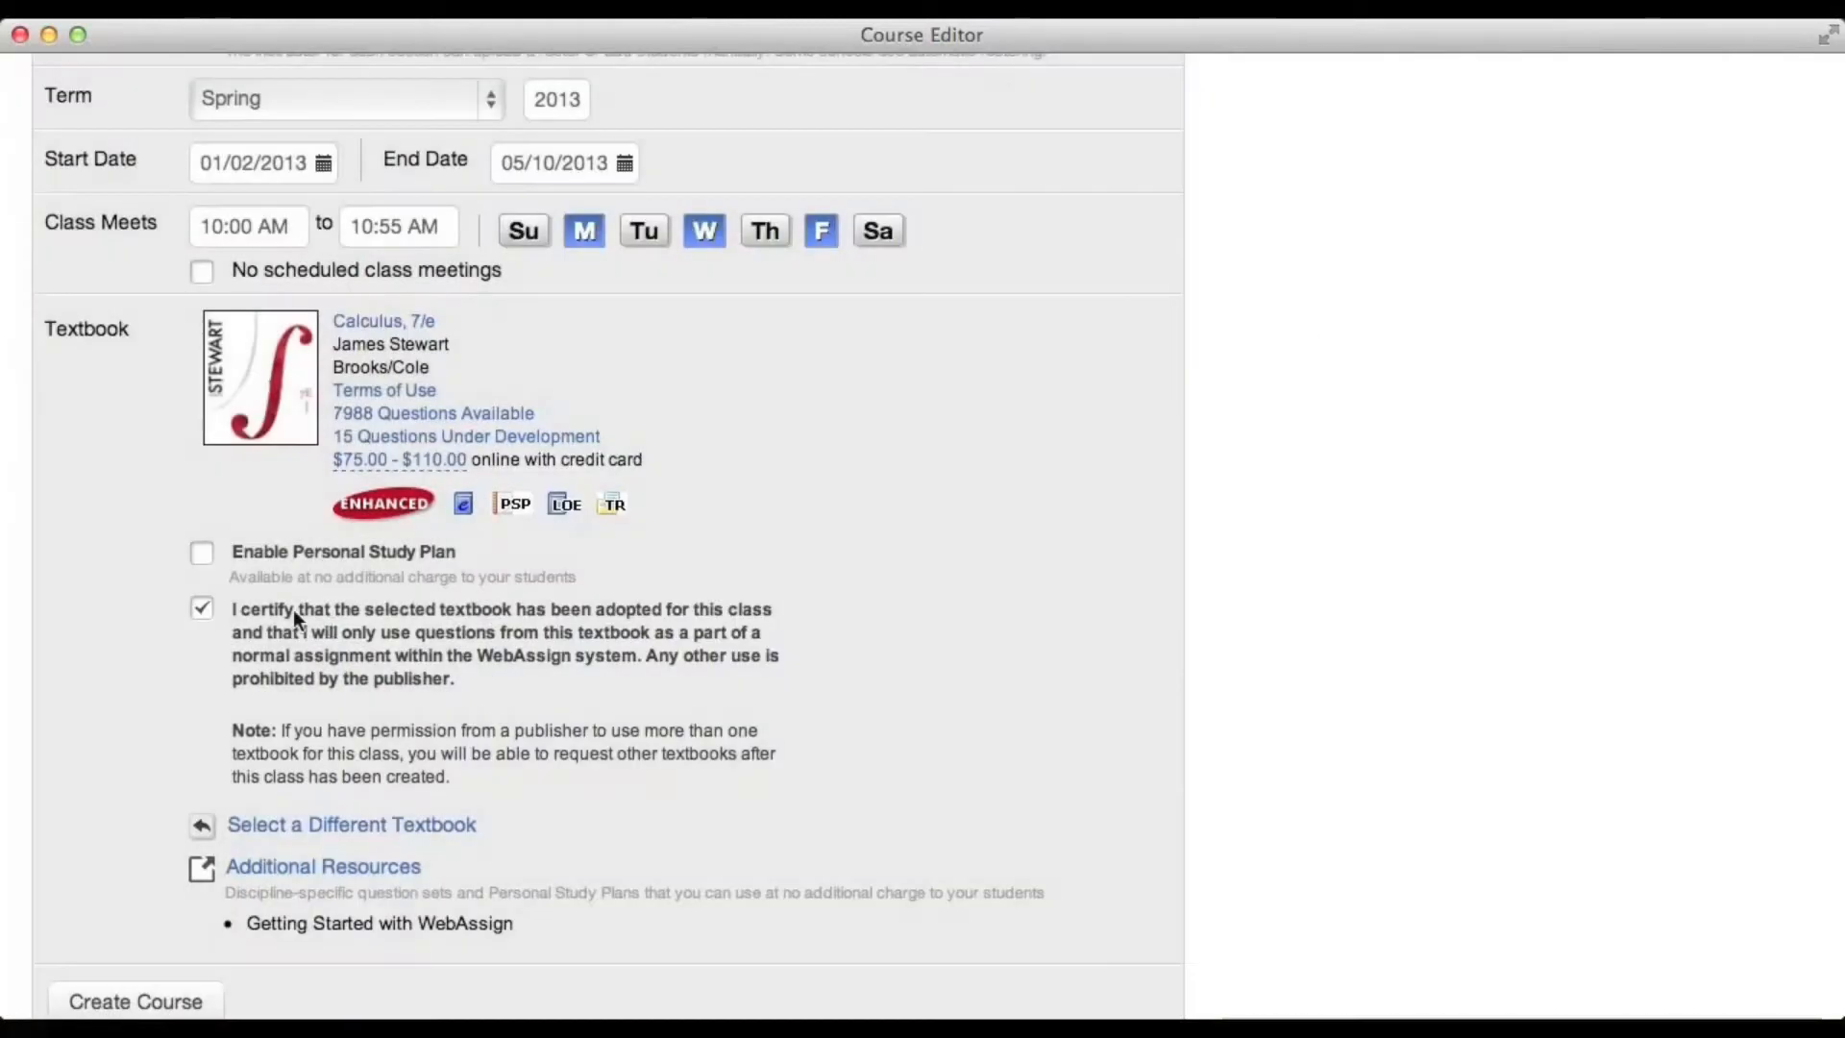
Enable the Personal Study Plan and create the course
{"action": "left_click", "coordinate": [203, 553]}
{"action": "scroll", "coordinate": [108, 794], "scroll_direction": "down", "scroll_amount": 2}
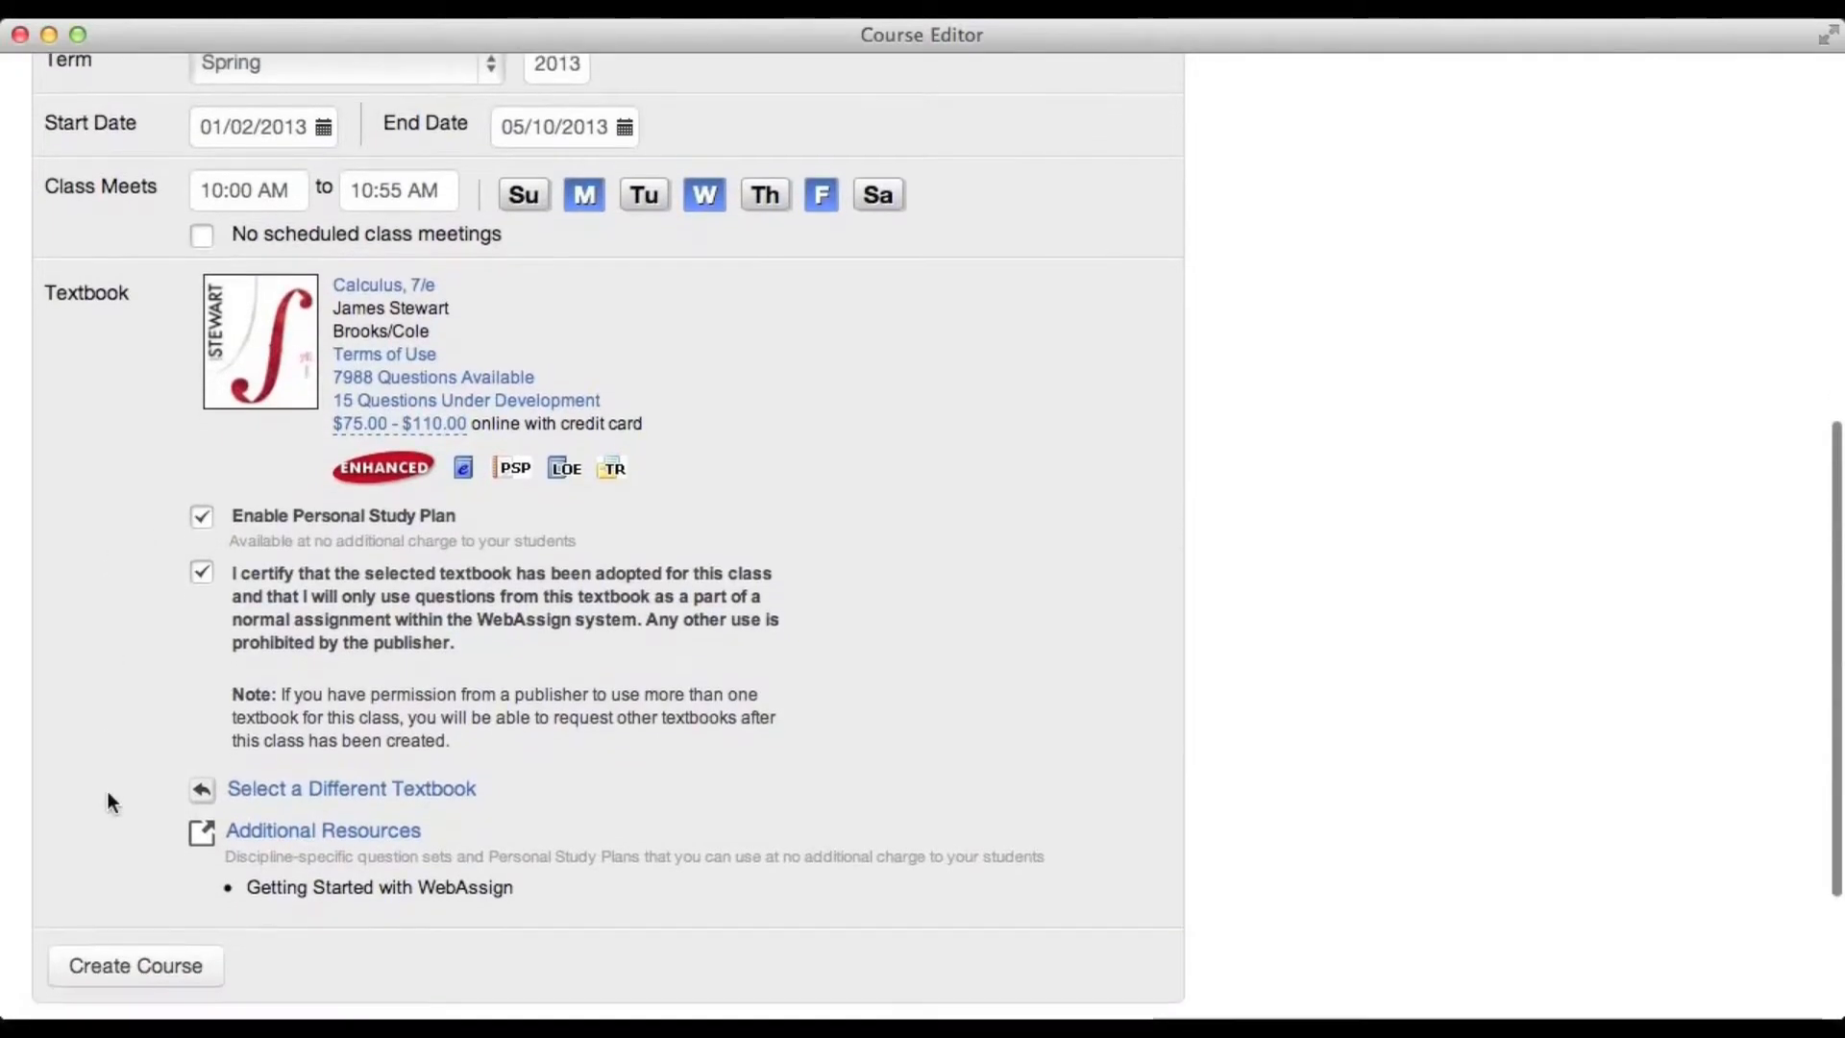
{"action": "left_click", "coordinate": [134, 947]}
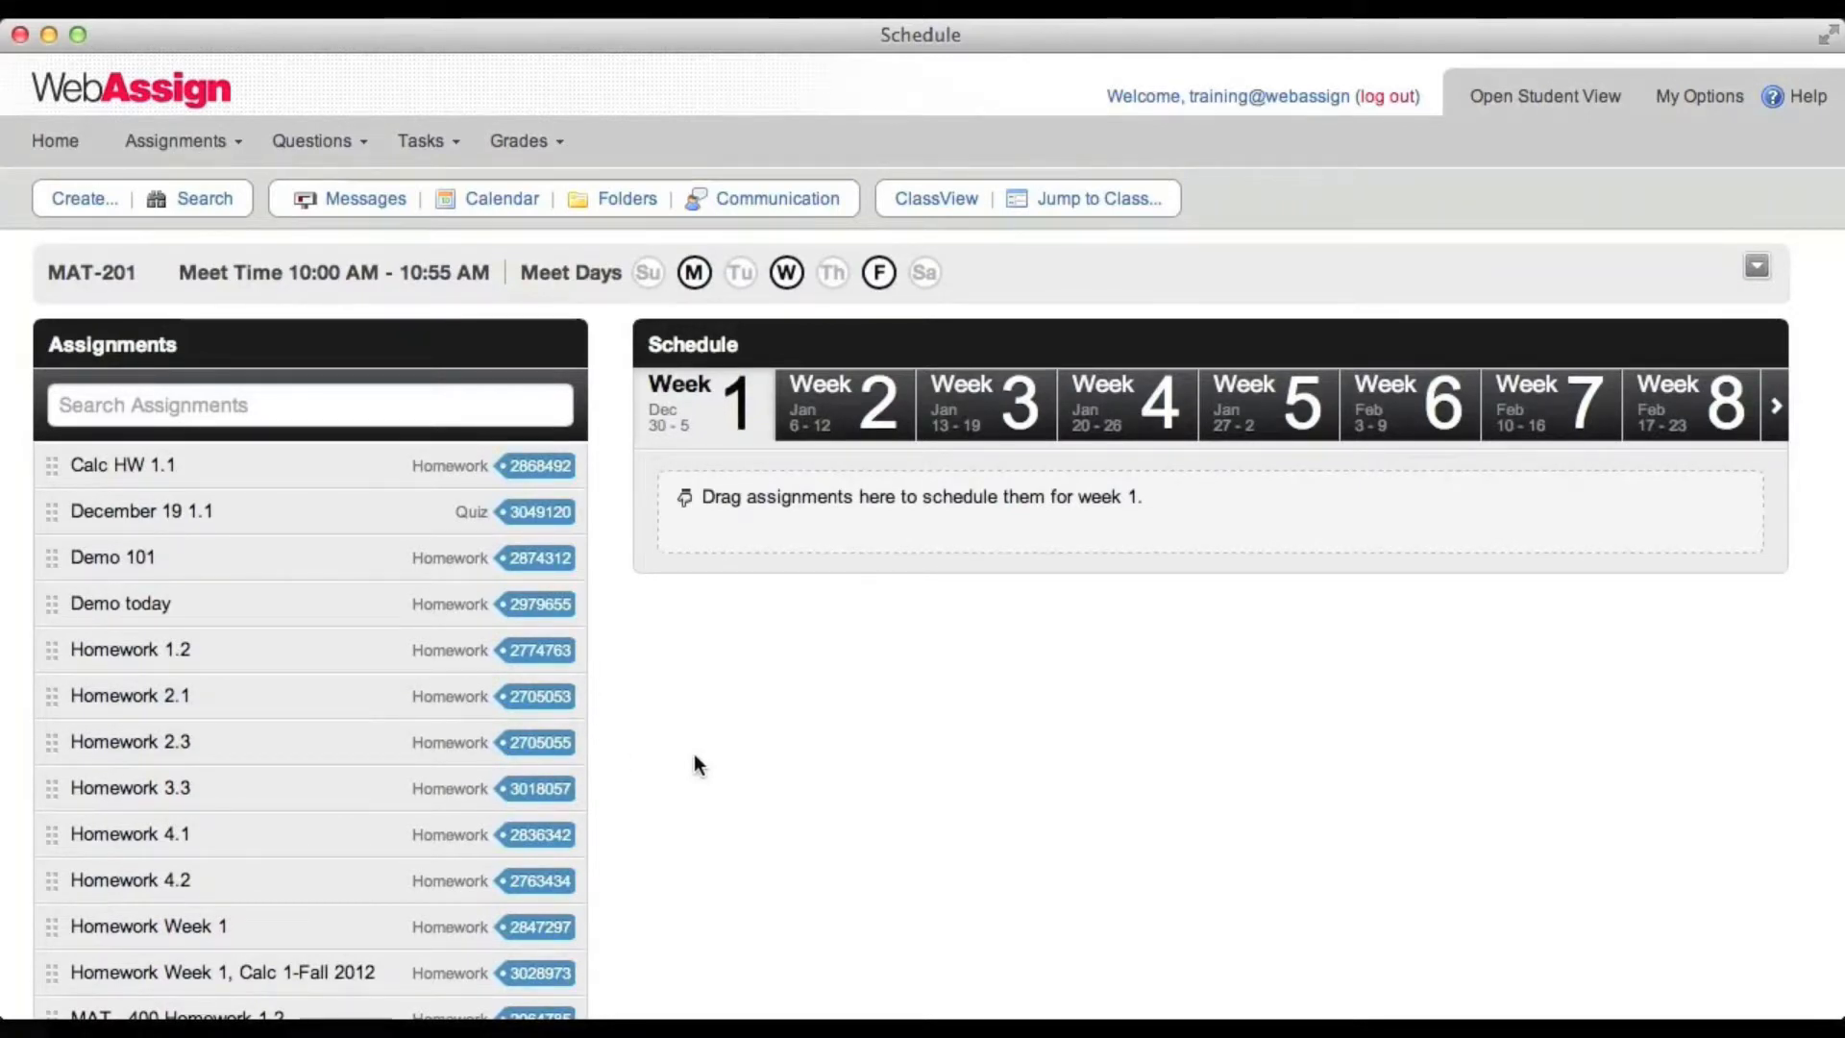
Examine the MAT-201 schedule page, including its assignment list, section copying options and the option for adding a new assignment
{"action": "scroll", "coordinate": [325, 754], "scroll_direction": "down", "scroll_amount": 5}
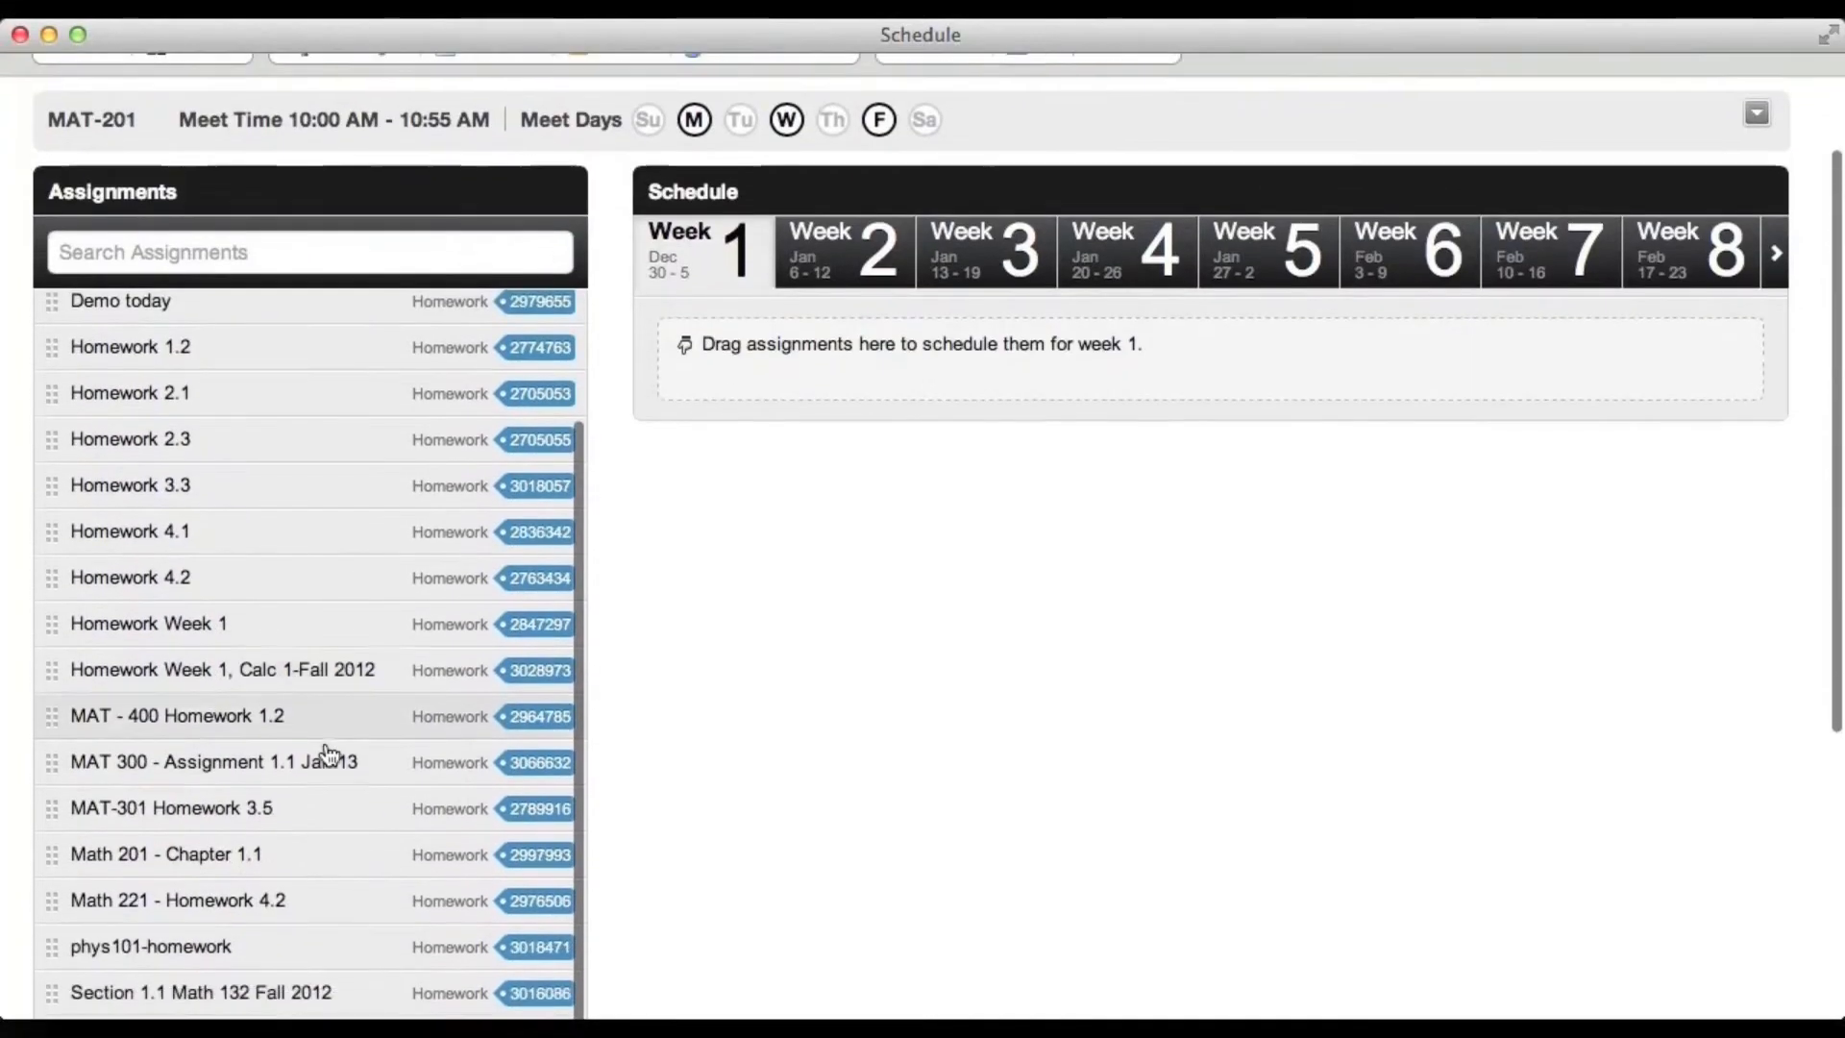
{"action": "scroll", "coordinate": [327, 754], "scroll_direction": "up", "scroll_amount": 5}
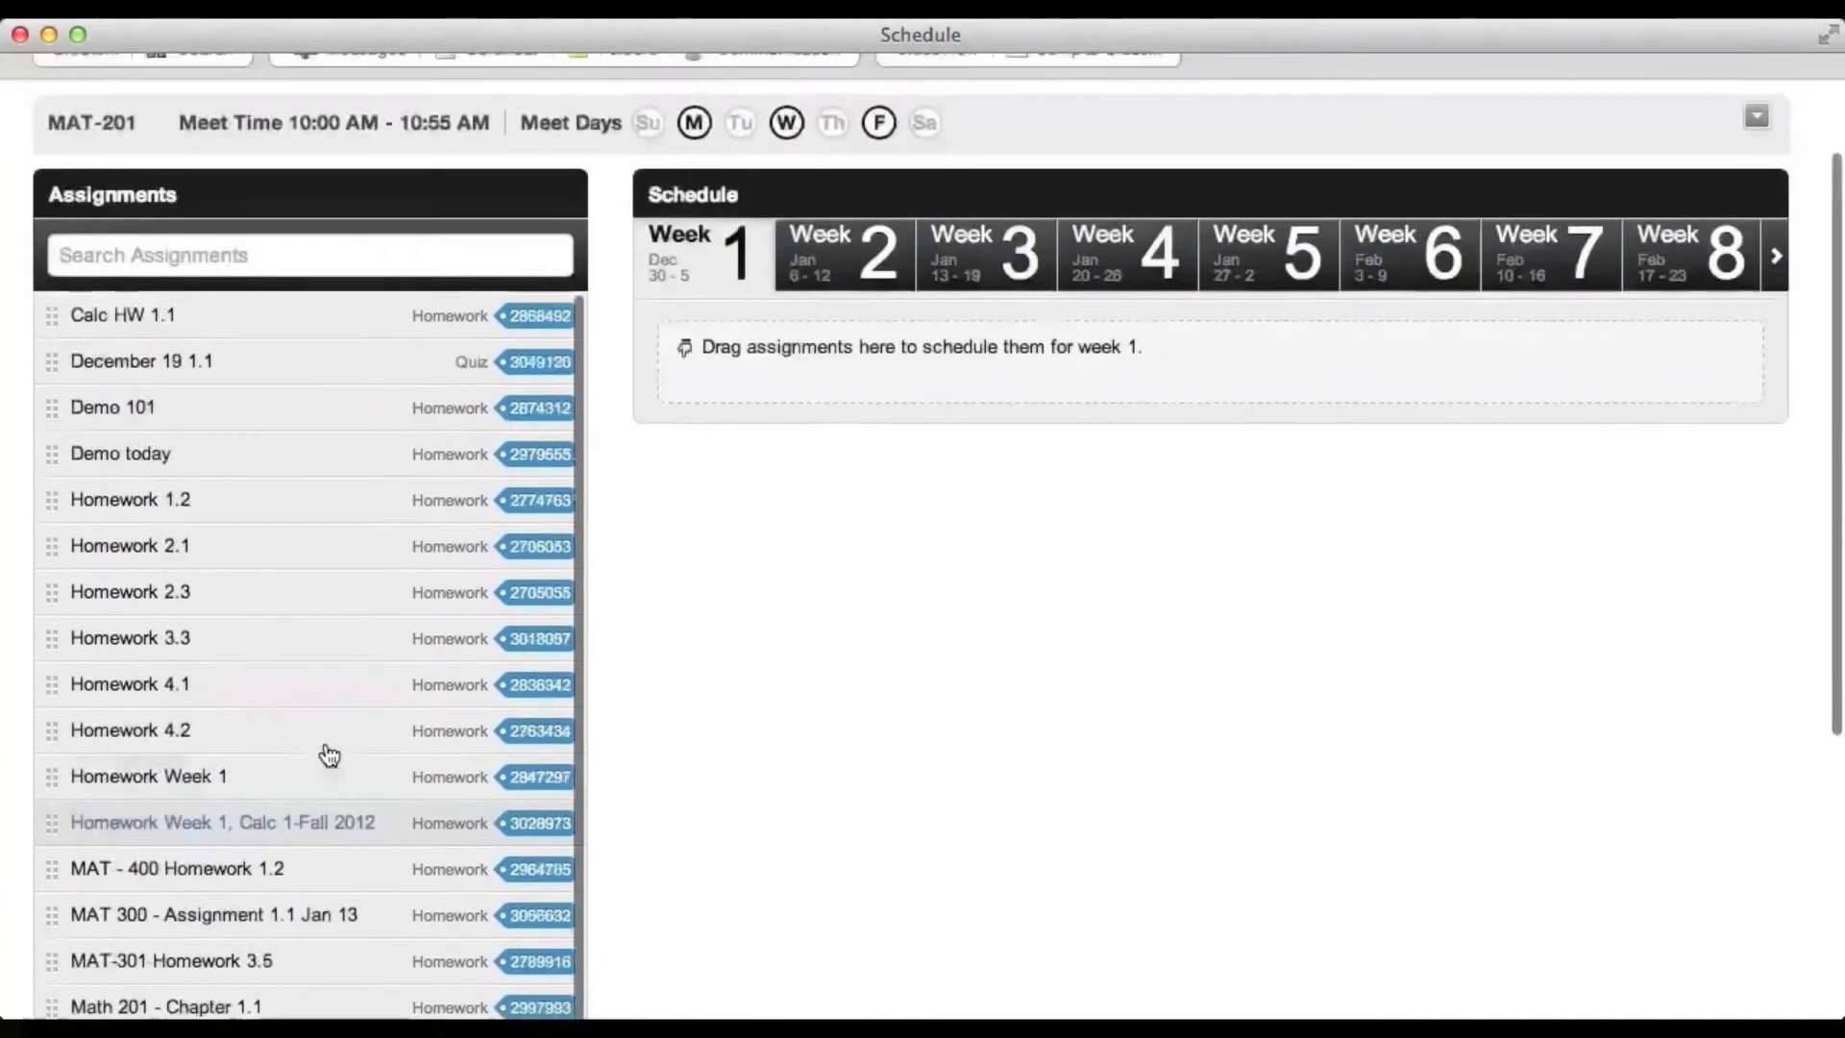
{"action": "scroll", "coordinate": [327, 754], "scroll_direction": "up", "scroll_amount": 2}
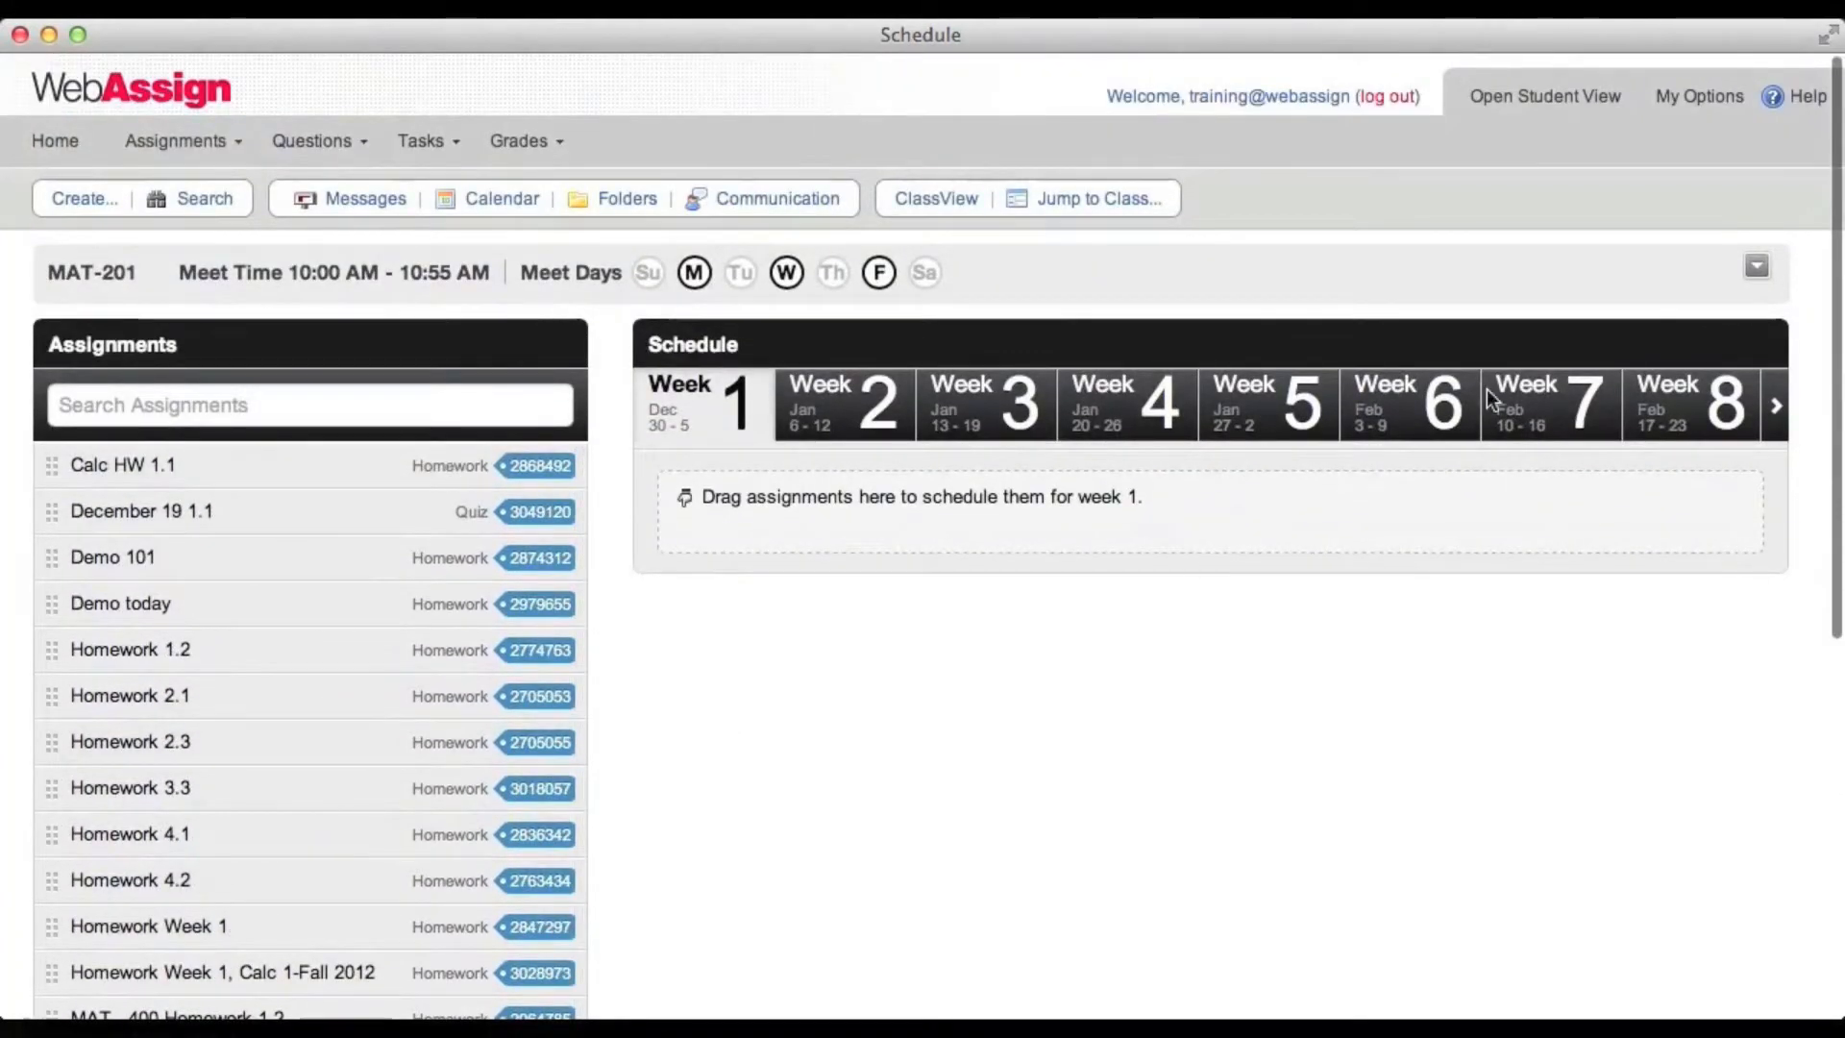
{"action": "left_click", "coordinate": [1757, 273]}
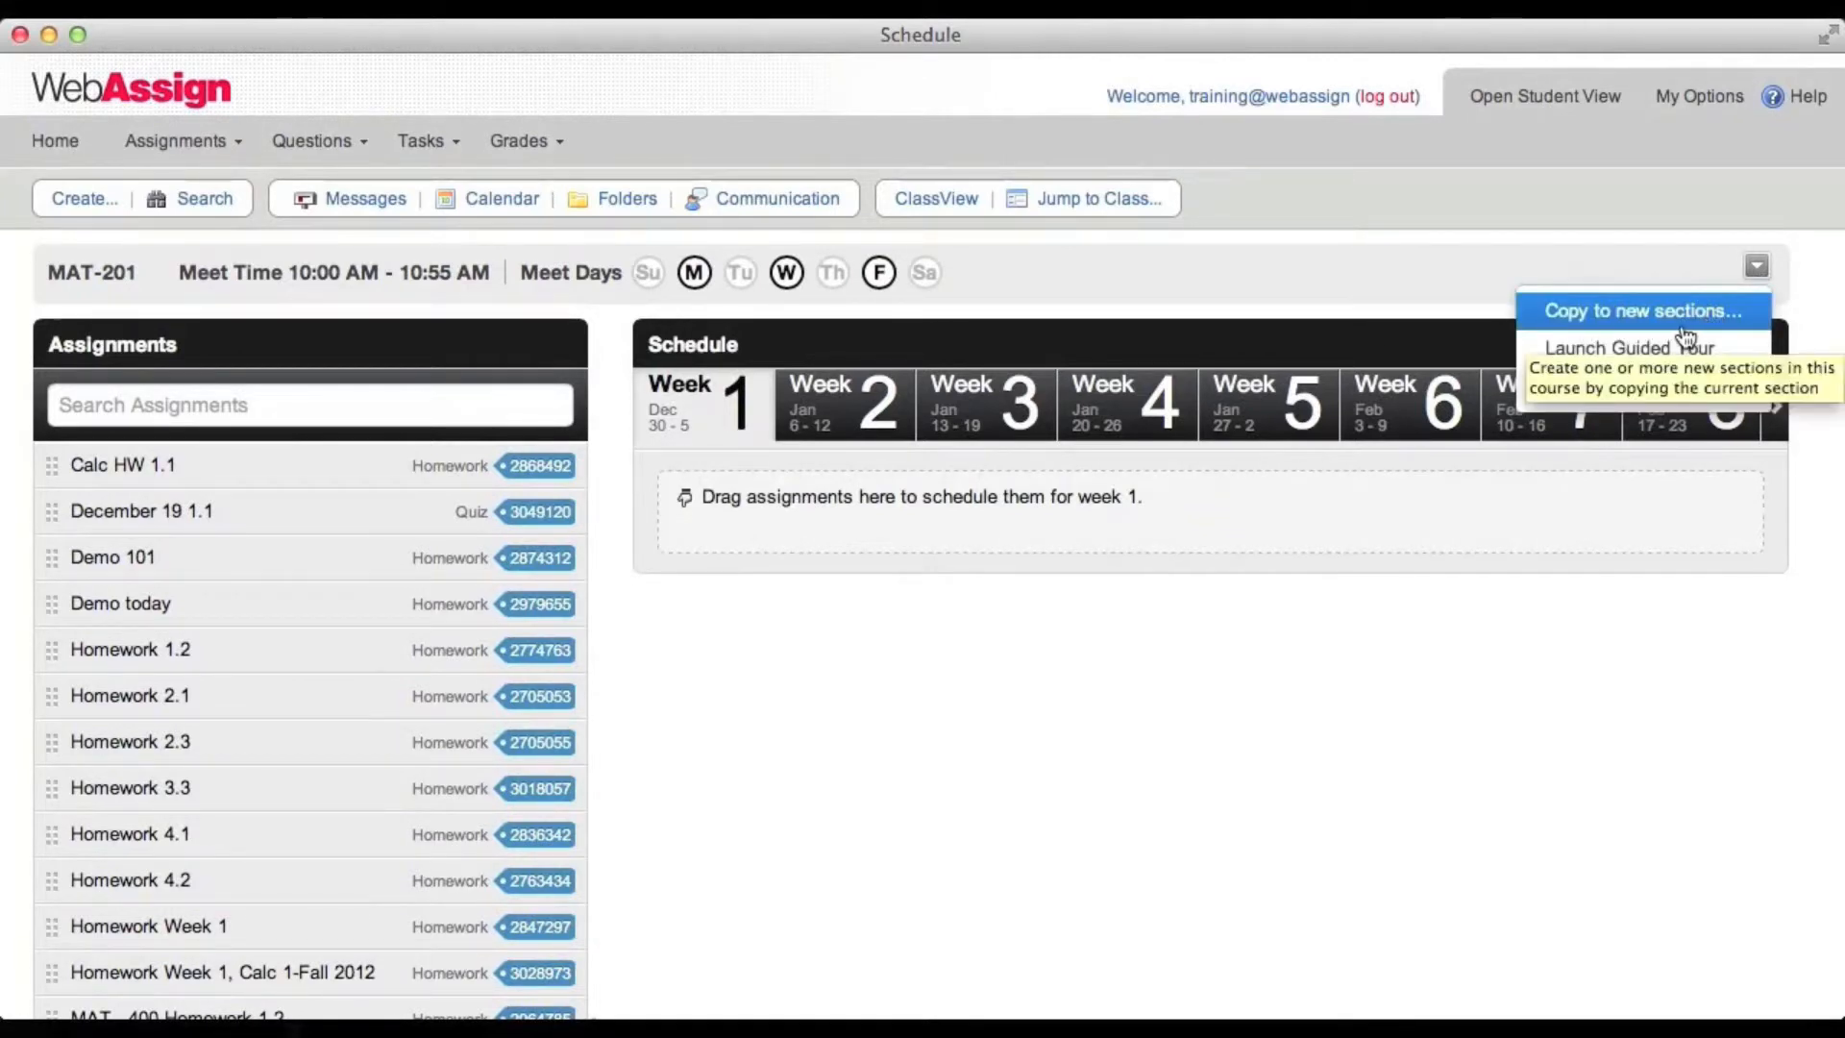
{"action": "left_click", "coordinate": [1061, 680]}
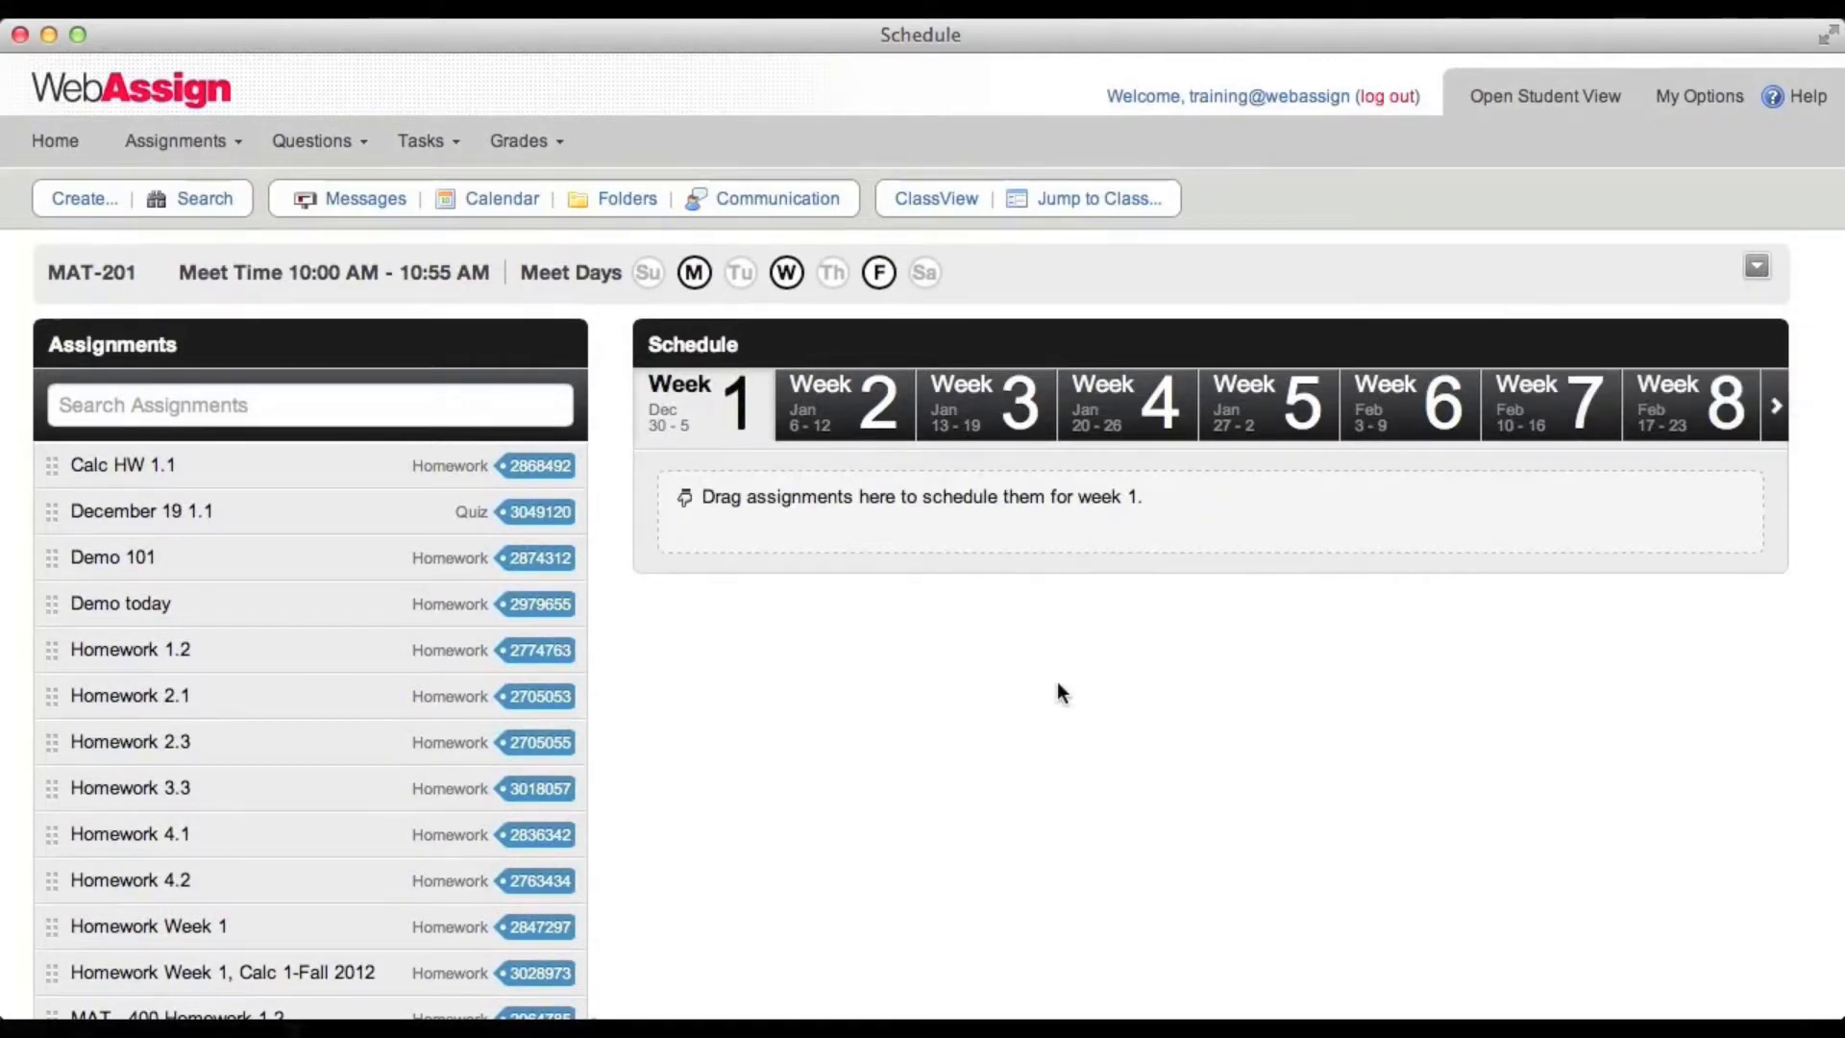
{"action": "scroll", "coordinate": [823, 808], "scroll_direction": "down", "scroll_amount": 8}
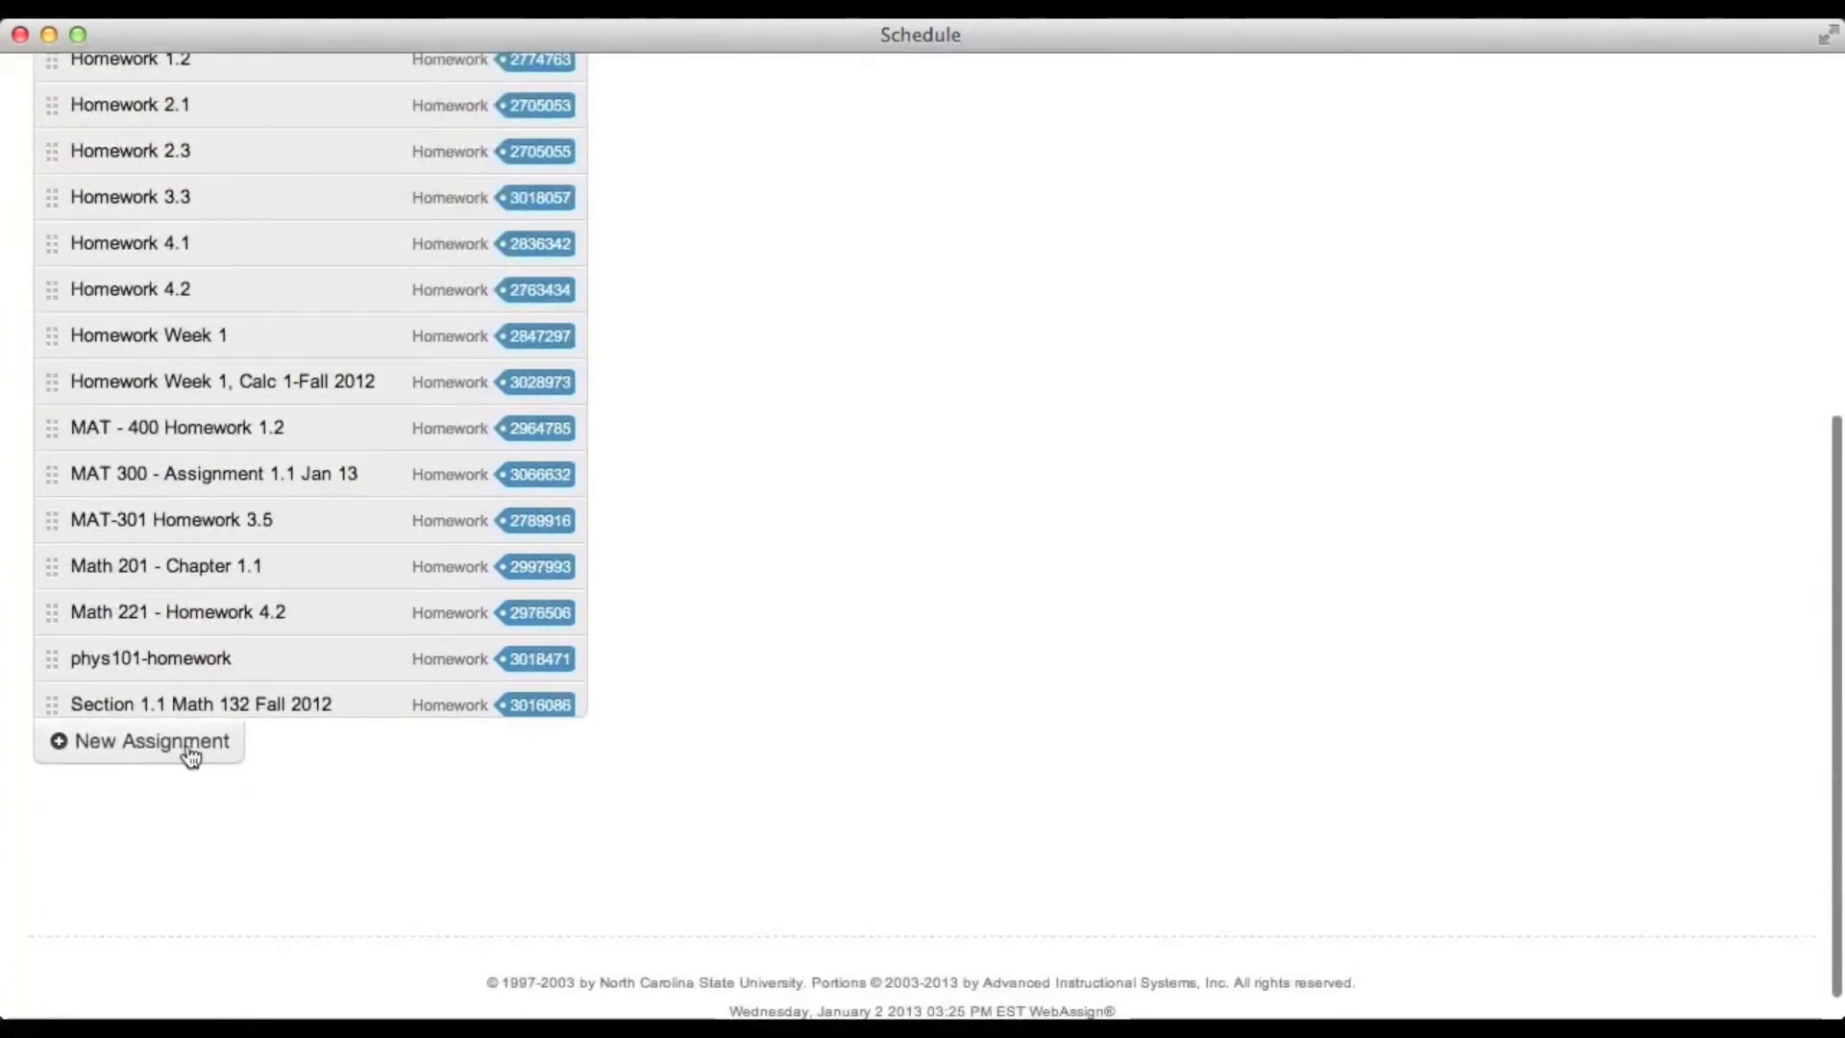
{"action": "left_click", "coordinate": [186, 746]}
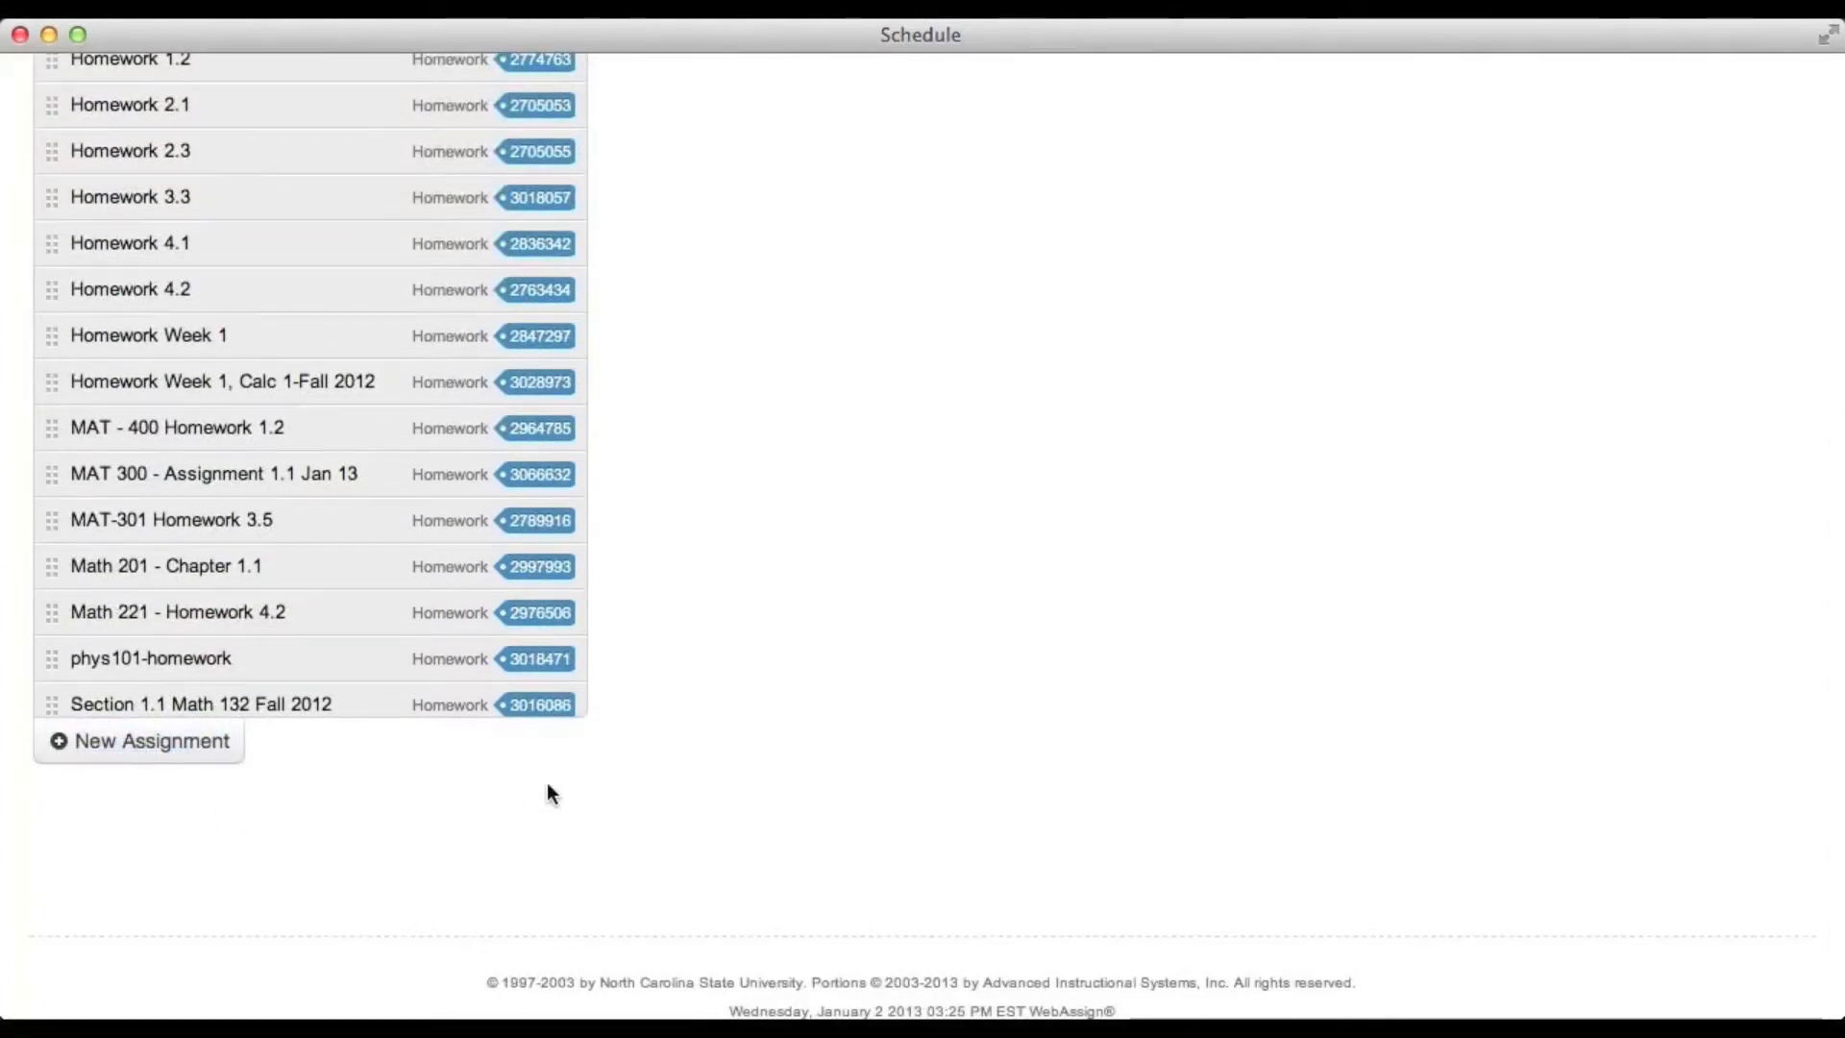
{"action": "scroll", "coordinate": [810, 686], "scroll_direction": "up", "scroll_amount": 8}
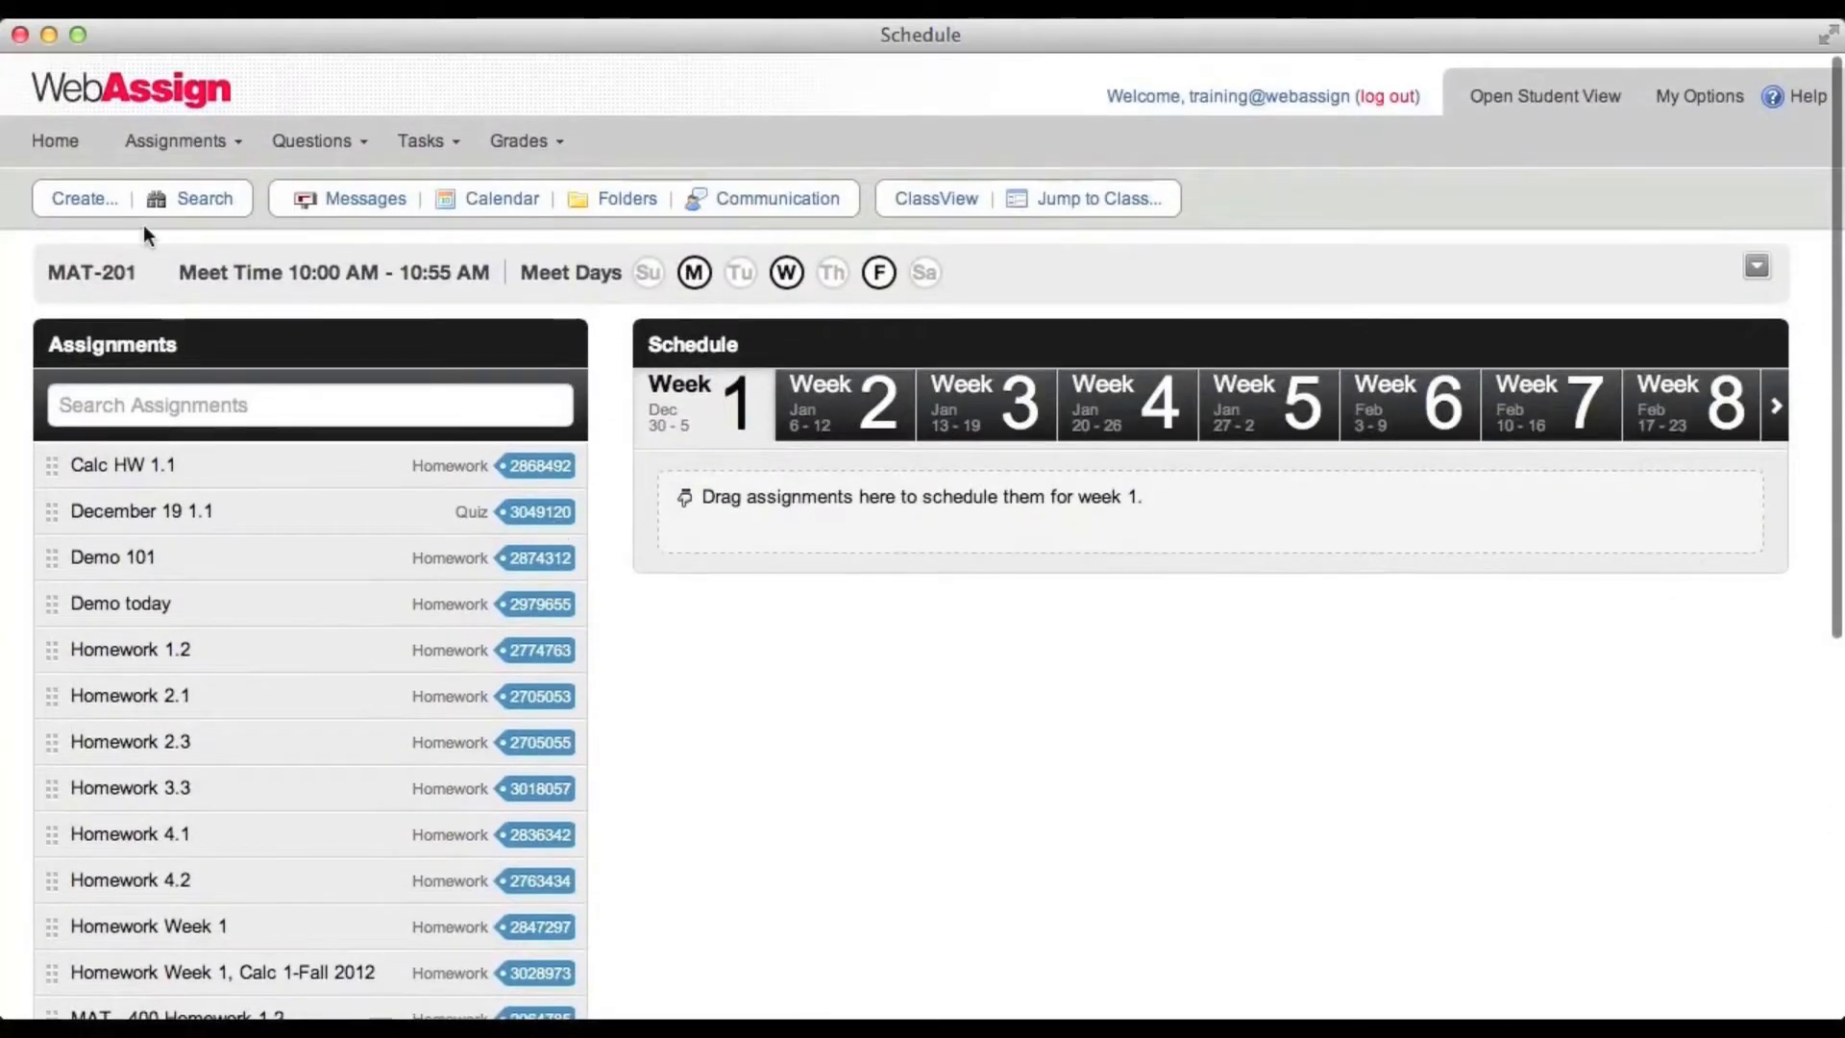
Open the MAT-201 class key settings from the class list and examine the class key, student message and self-enrollment option
{"action": "left_click", "coordinate": [52, 142]}
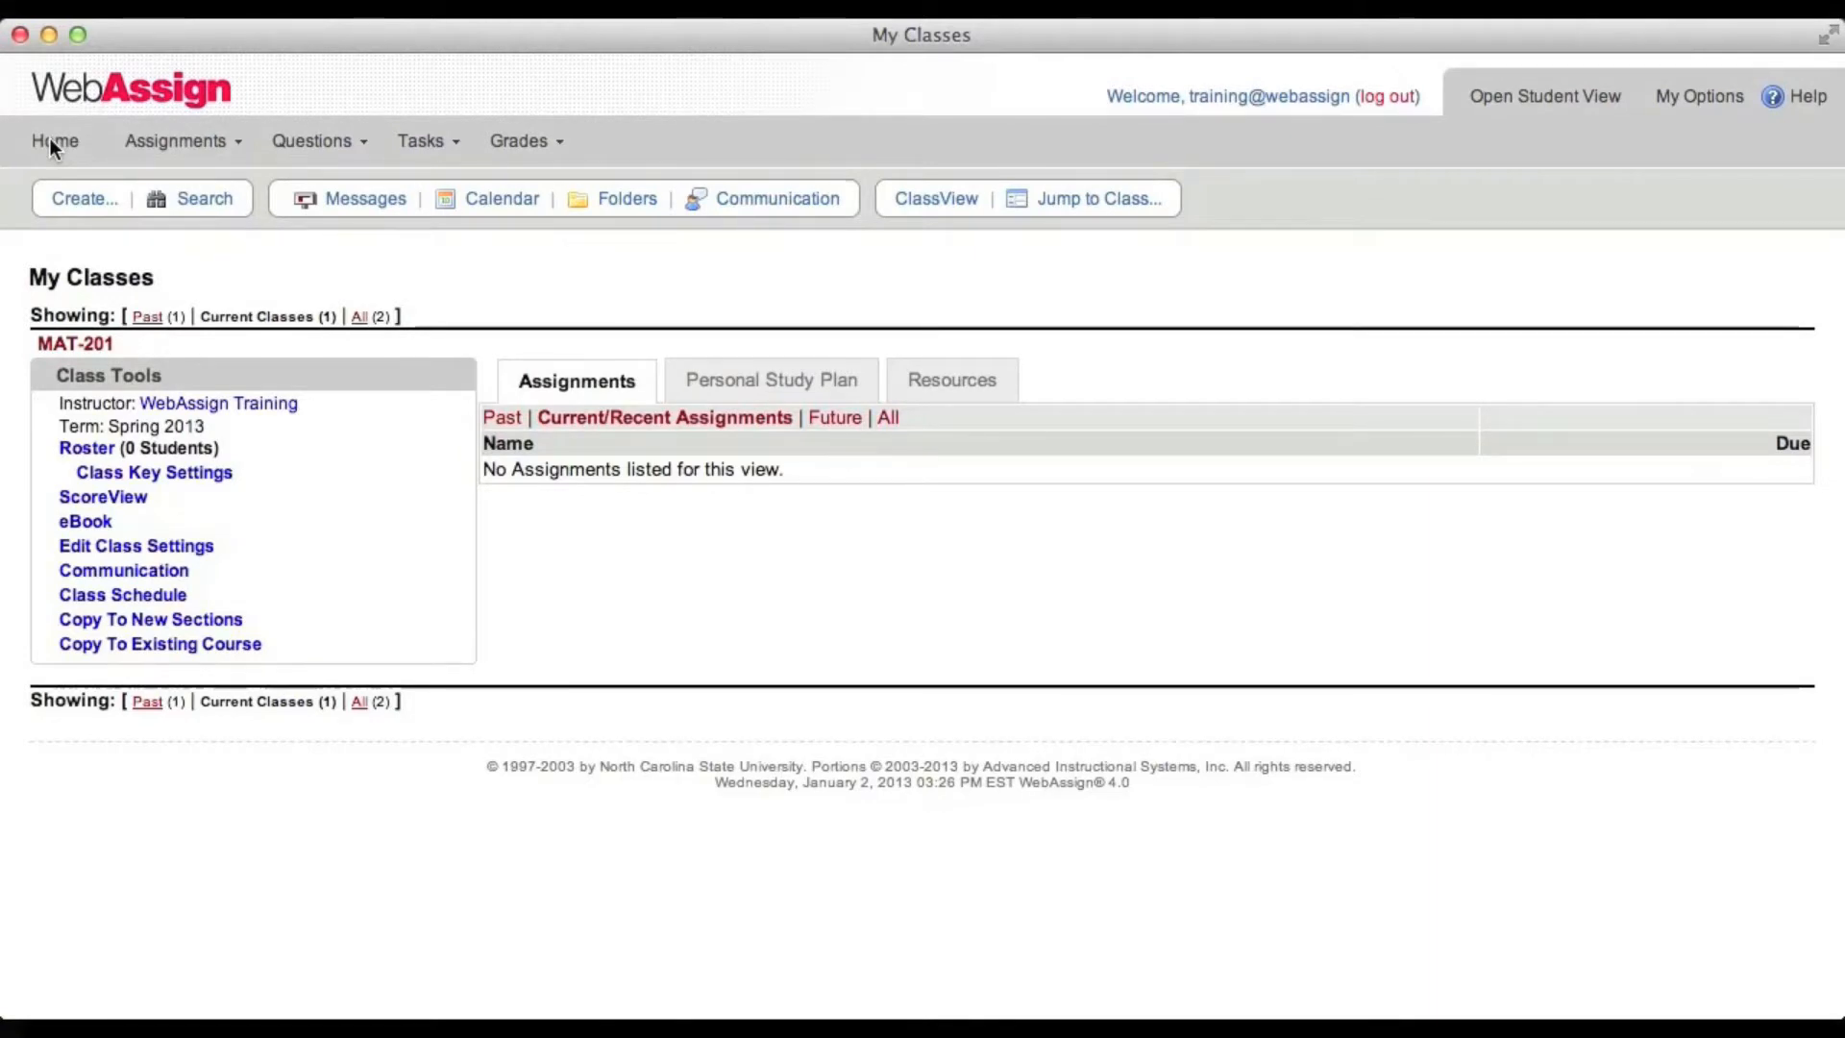
{"action": "left_click", "coordinate": [182, 475]}
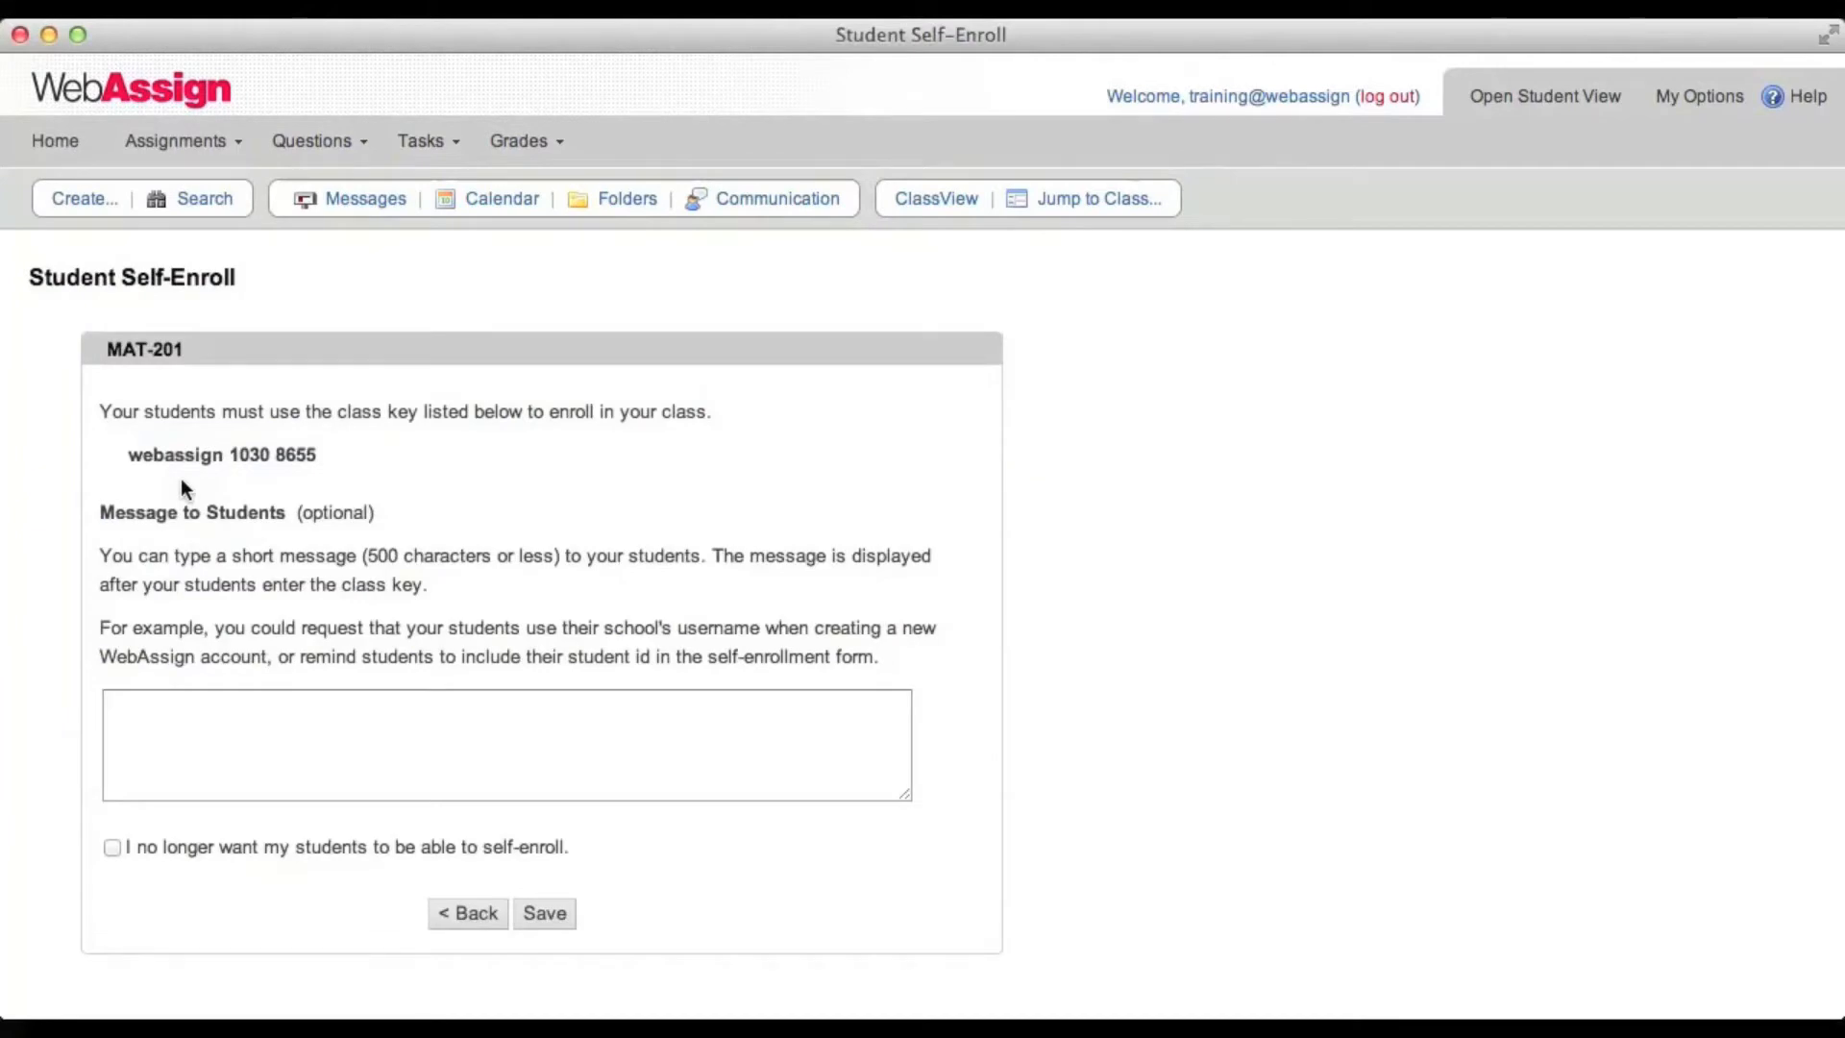
{"action": "left_click", "coordinate": [254, 718]}
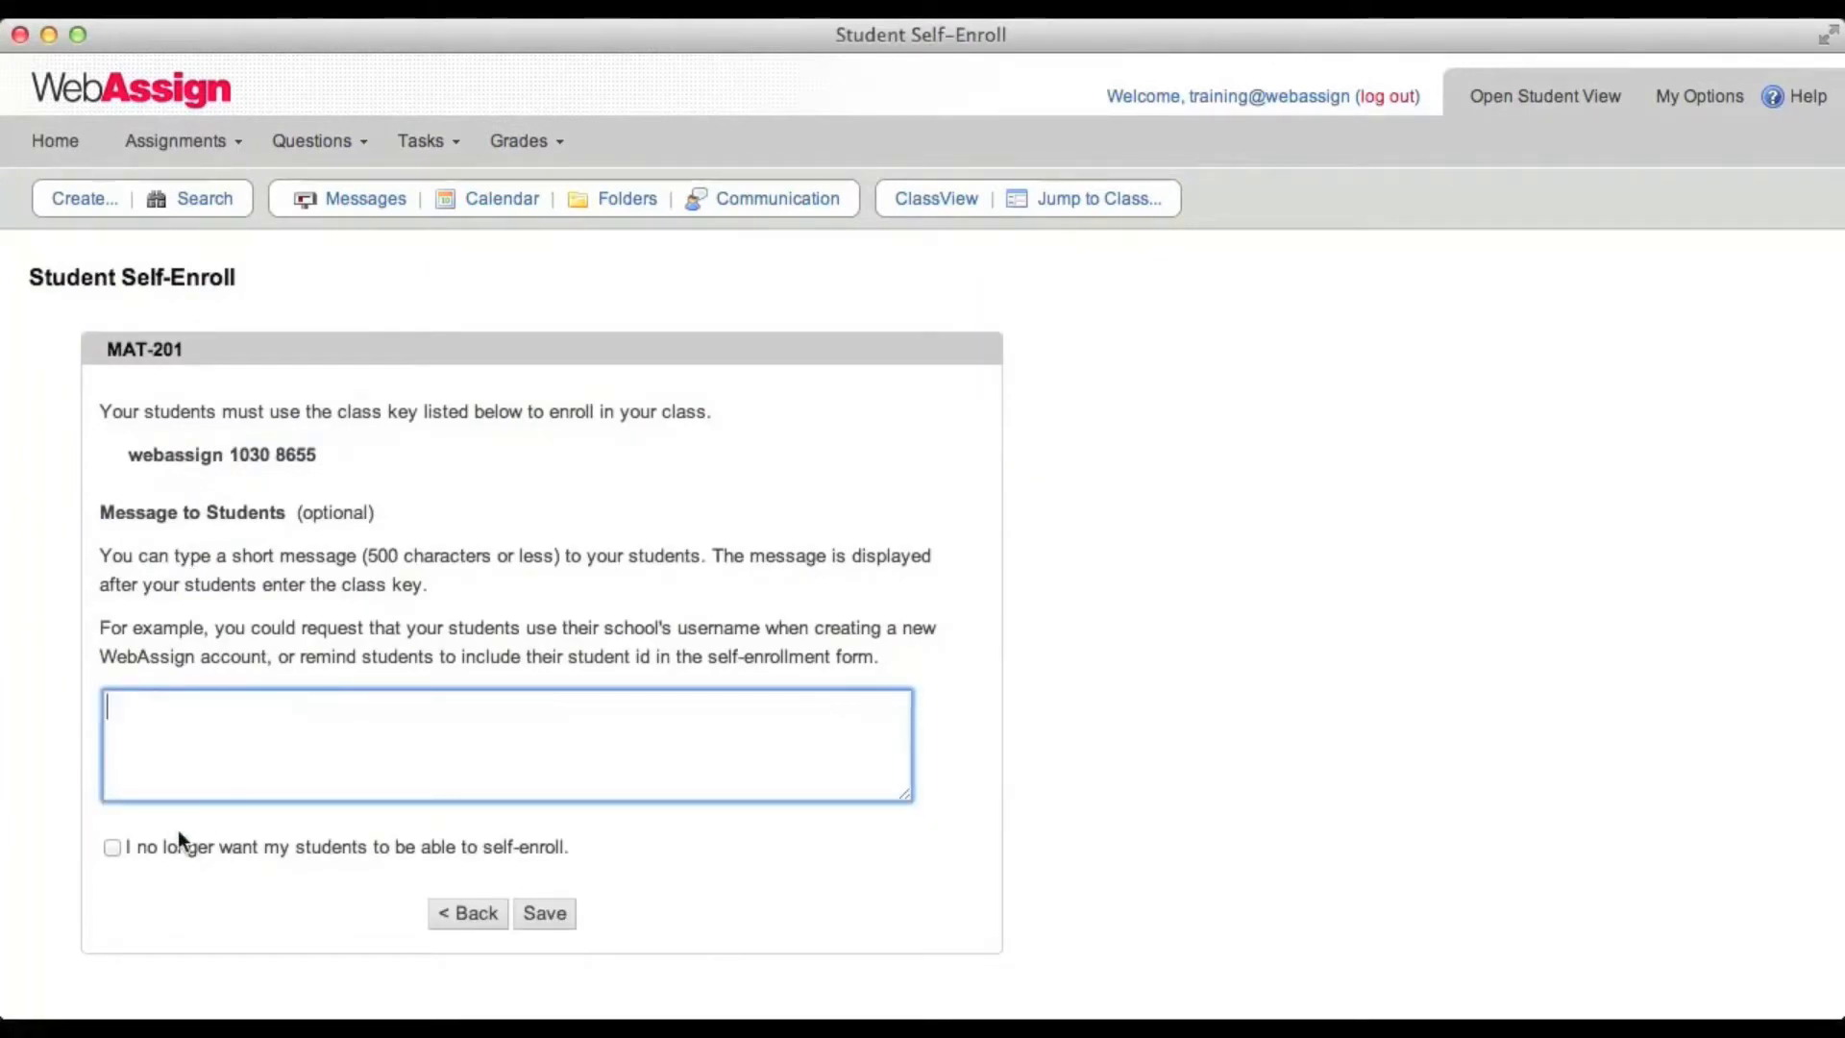
{"action": "left_click", "coordinate": [128, 863]}
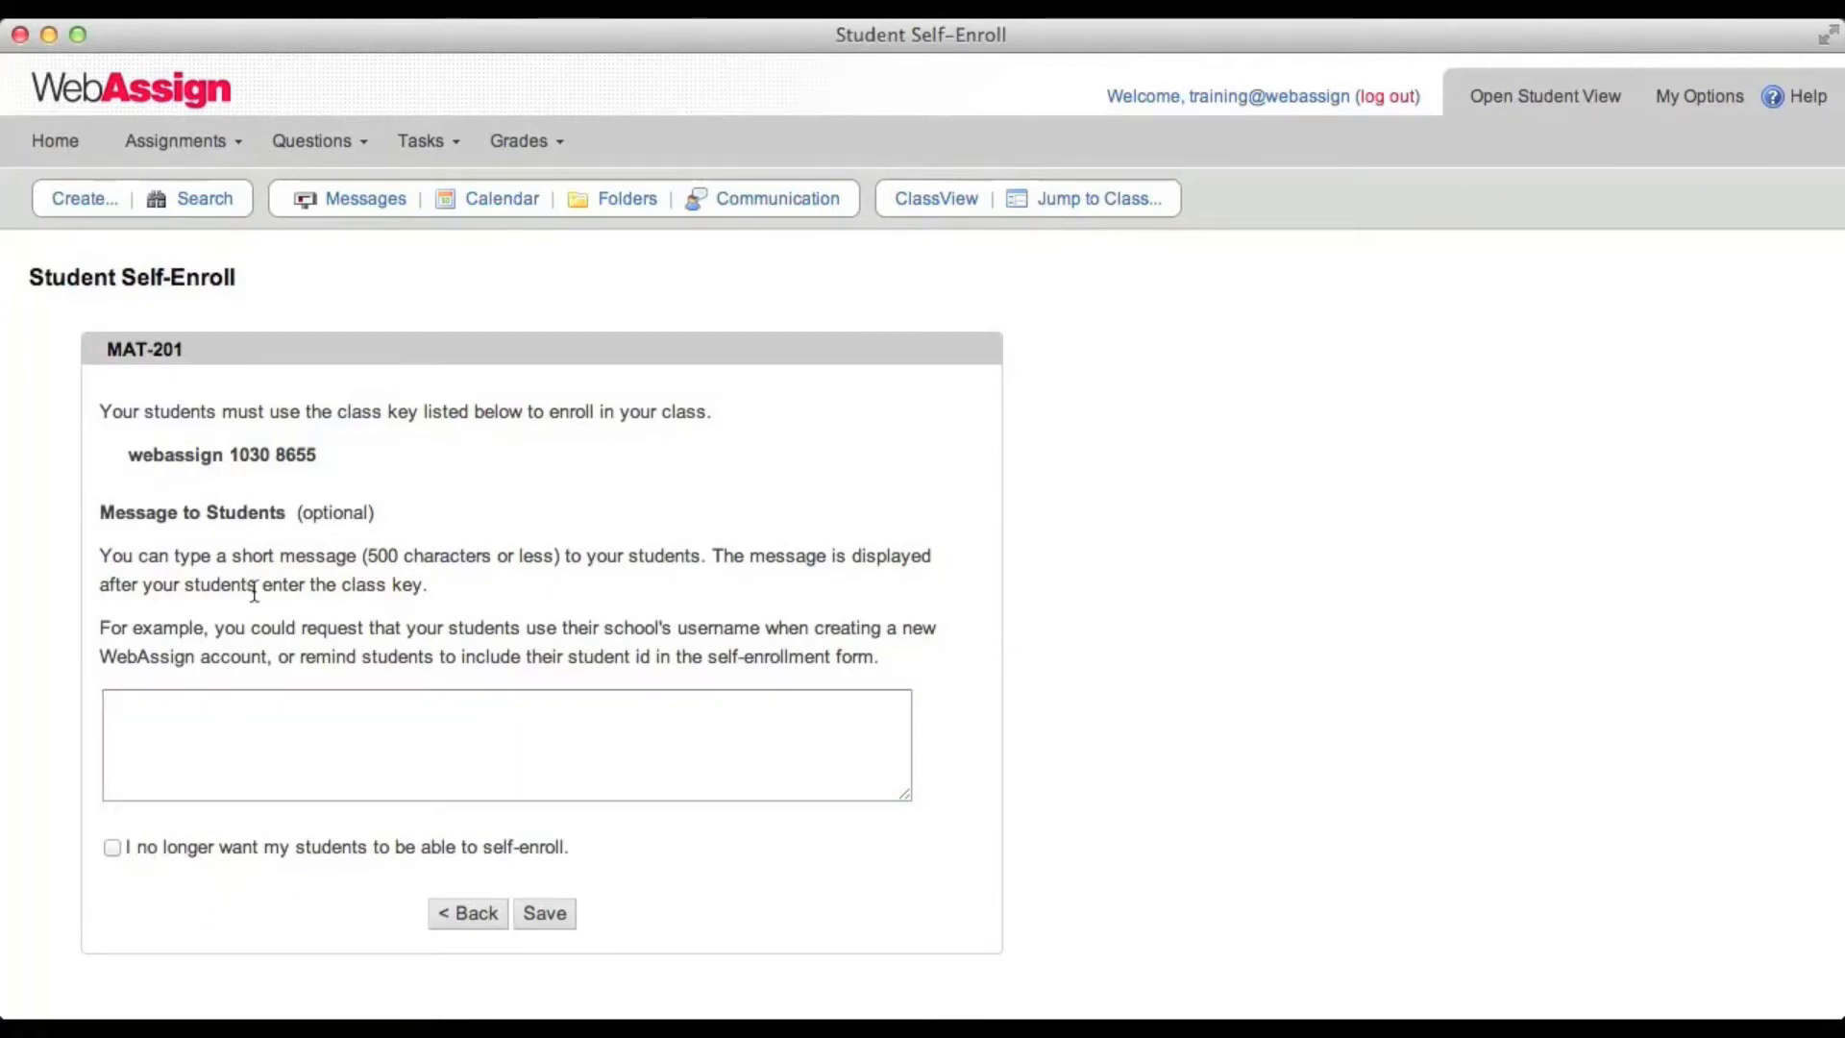
{"action": "left_click_drag", "start_coordinate": [317, 454], "coordinate": [127, 454]}
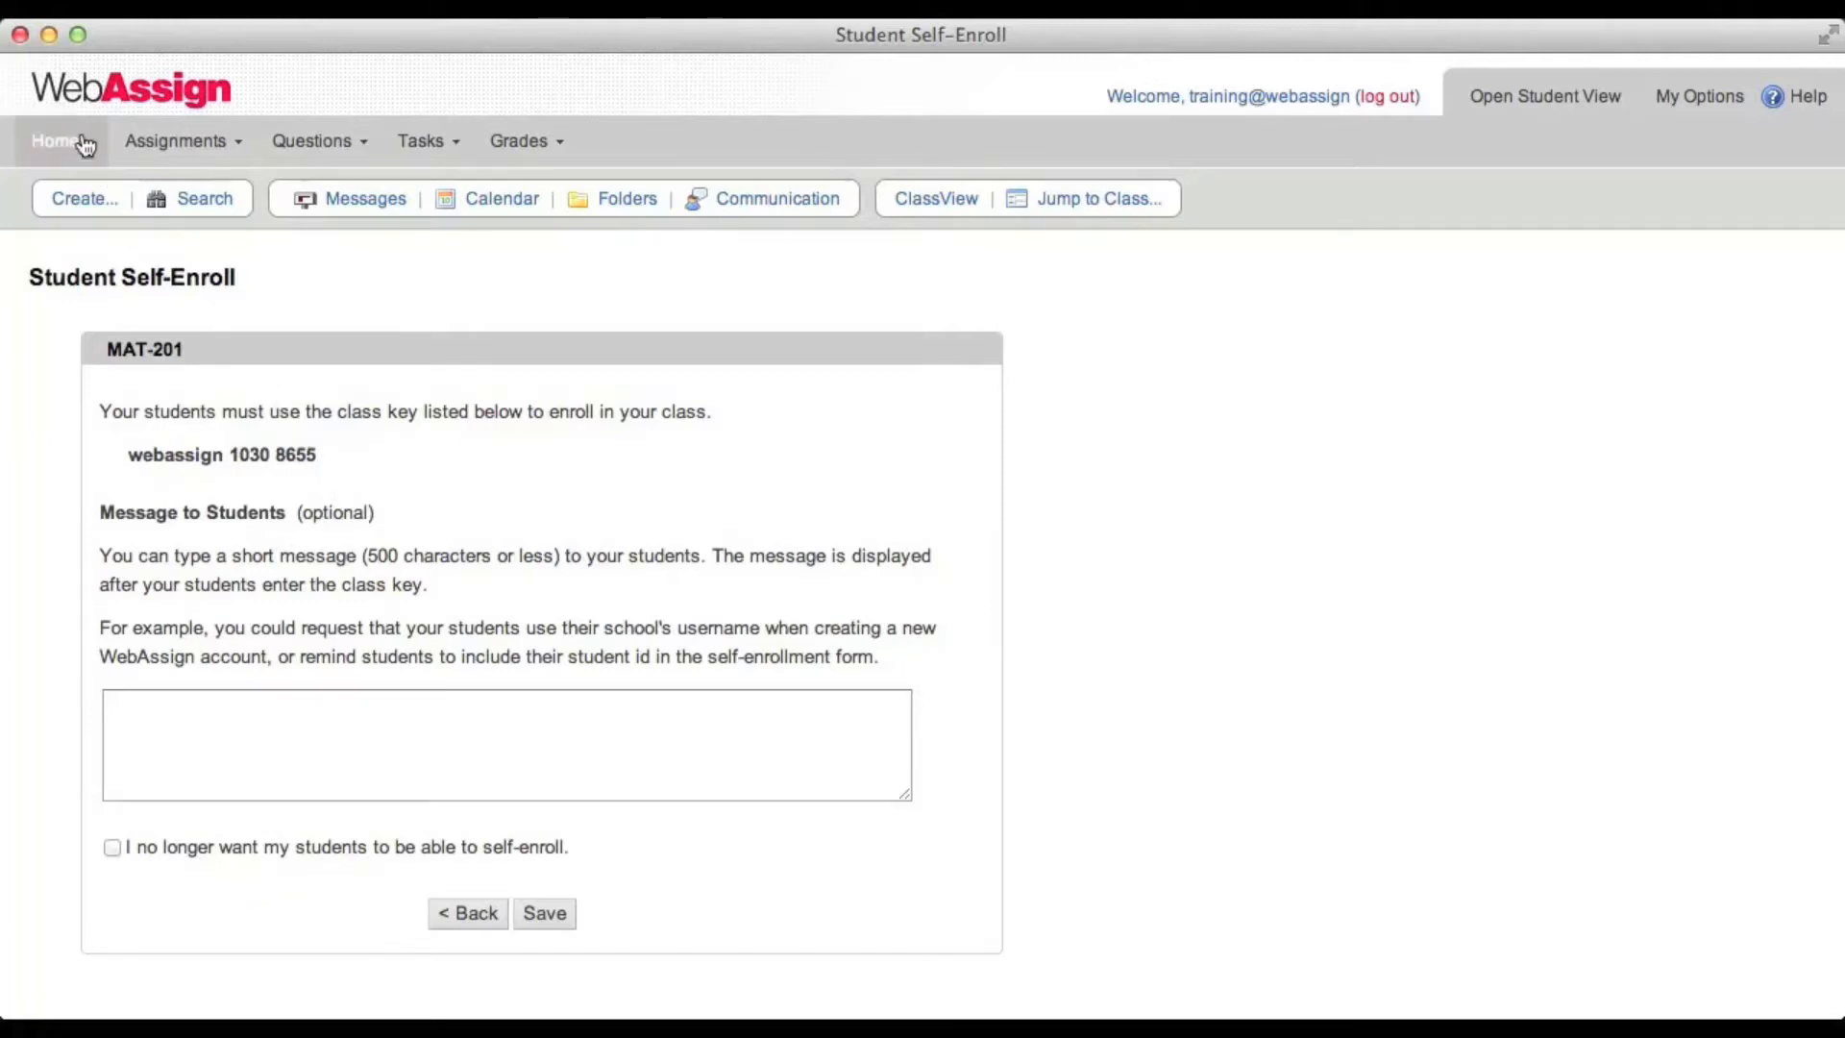
Start a new course that copies assignments and settings from WebAssign 201 Demo Section (My PAST Class) - Fall, 2011, and begin editing its name
{"action": "left_click", "coordinate": [74, 198]}
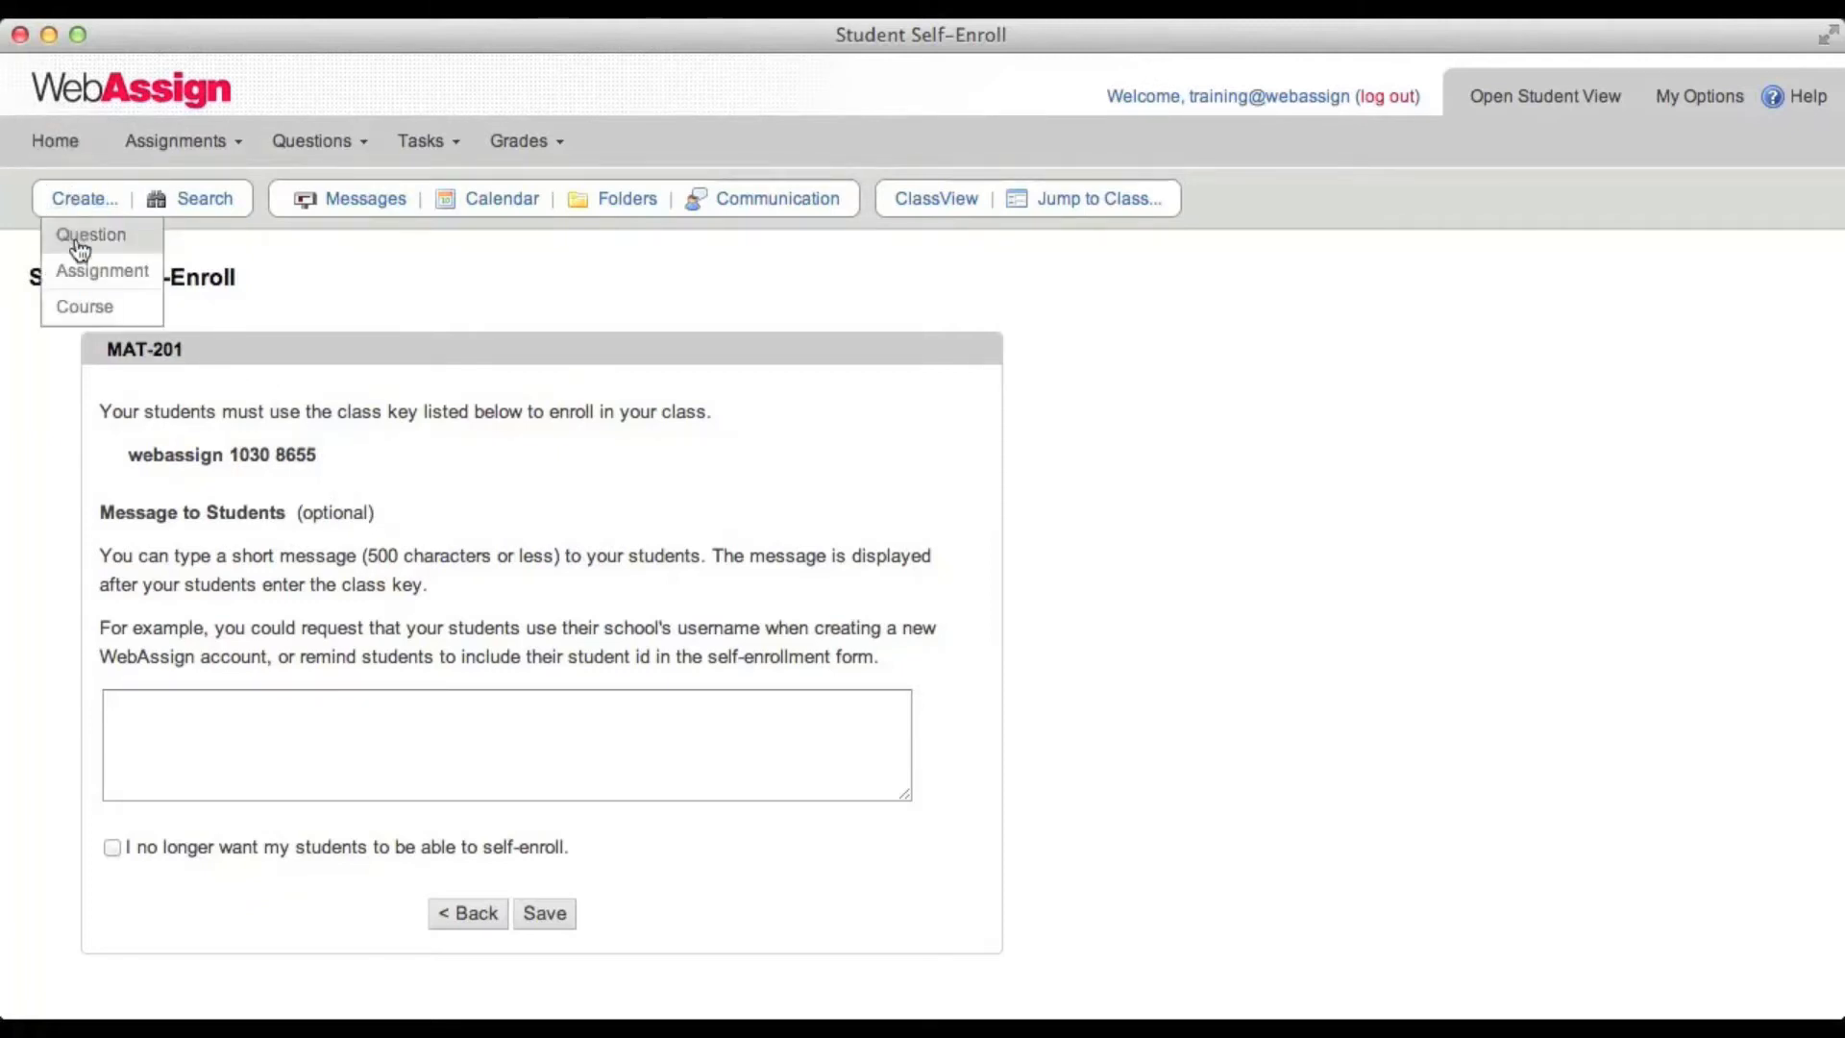
{"action": "left_click", "coordinate": [85, 308]}
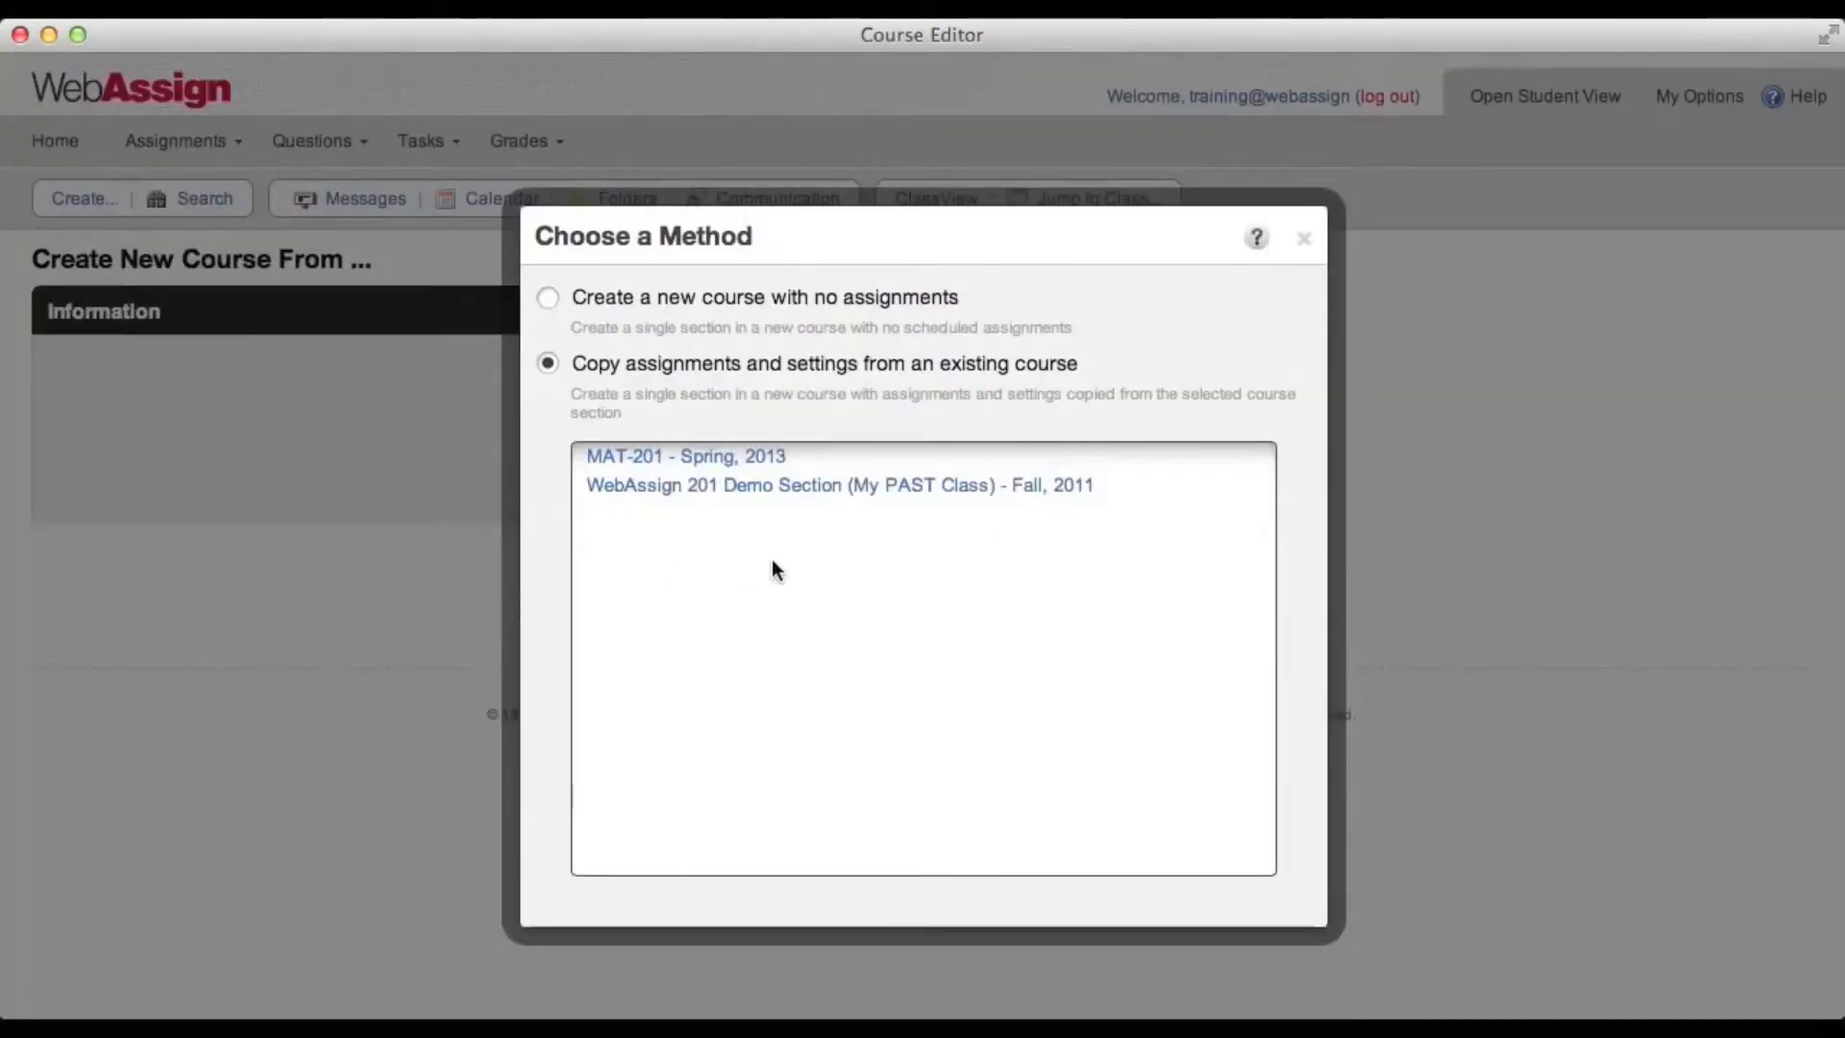
{"action": "left_click", "coordinate": [548, 379]}
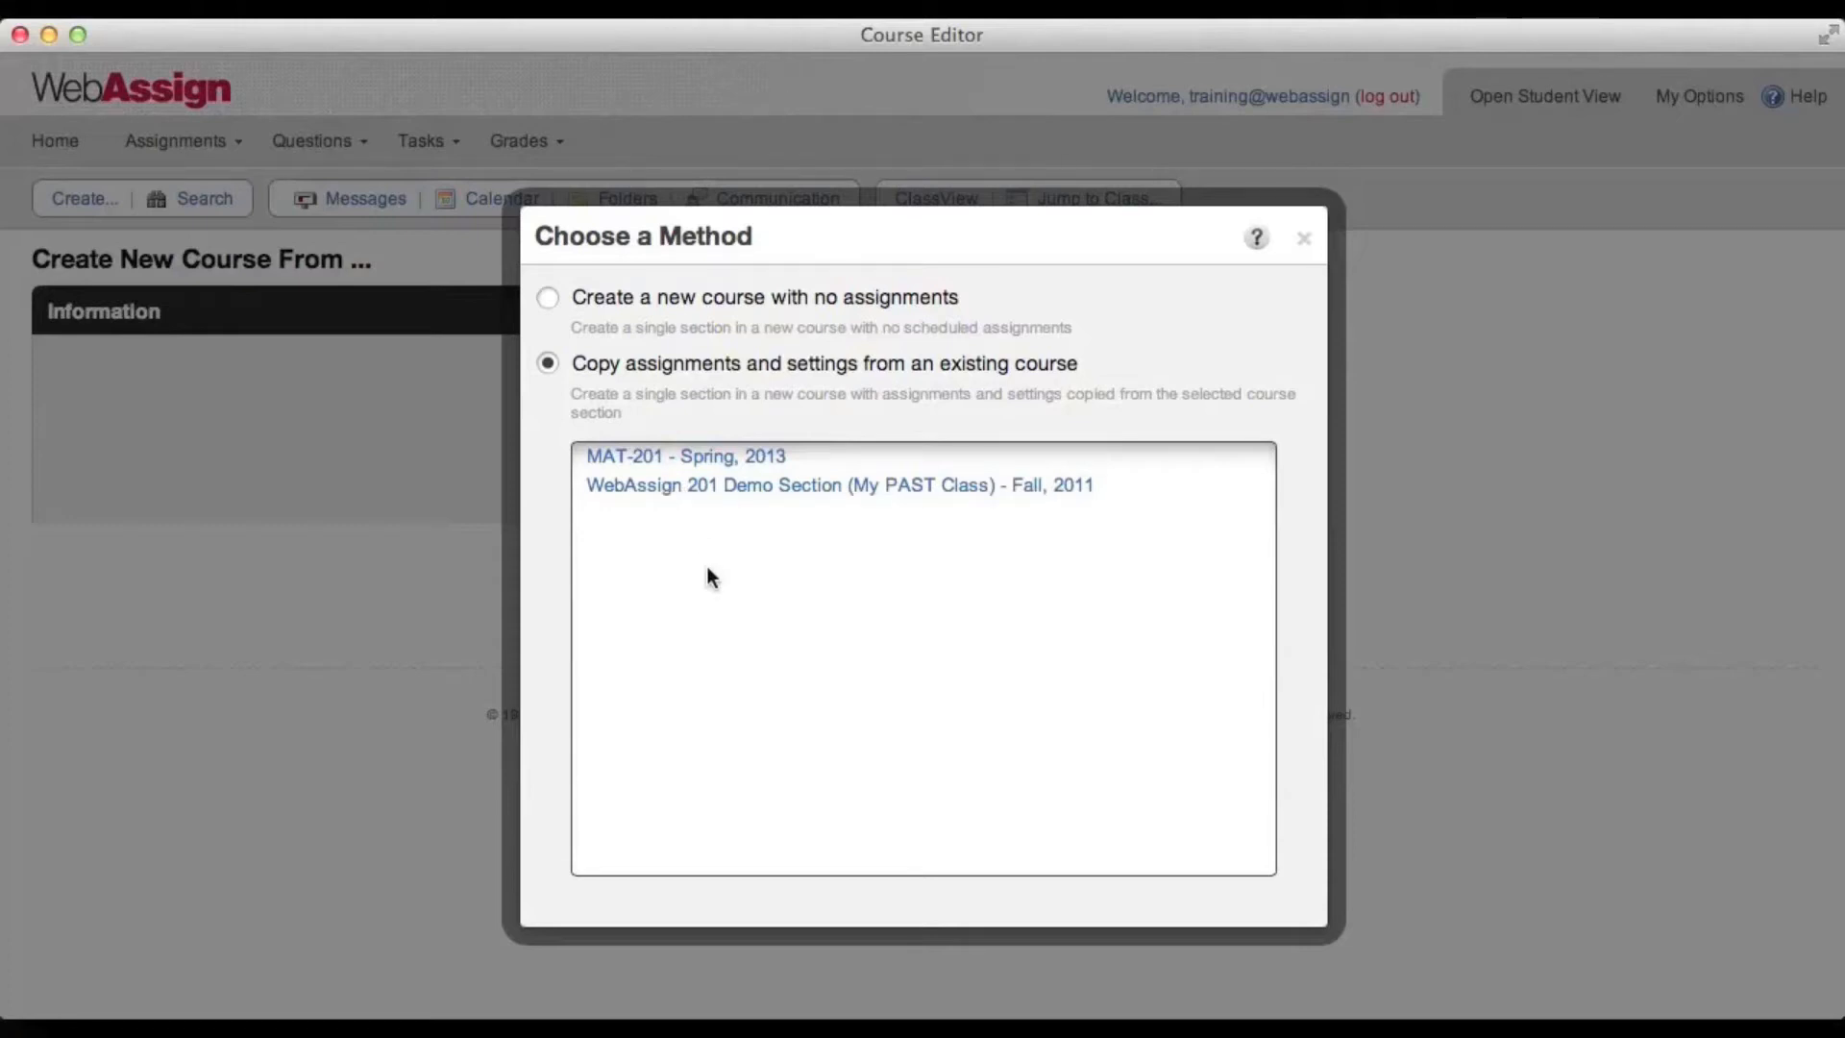
{"action": "left_click", "coordinate": [822, 490]}
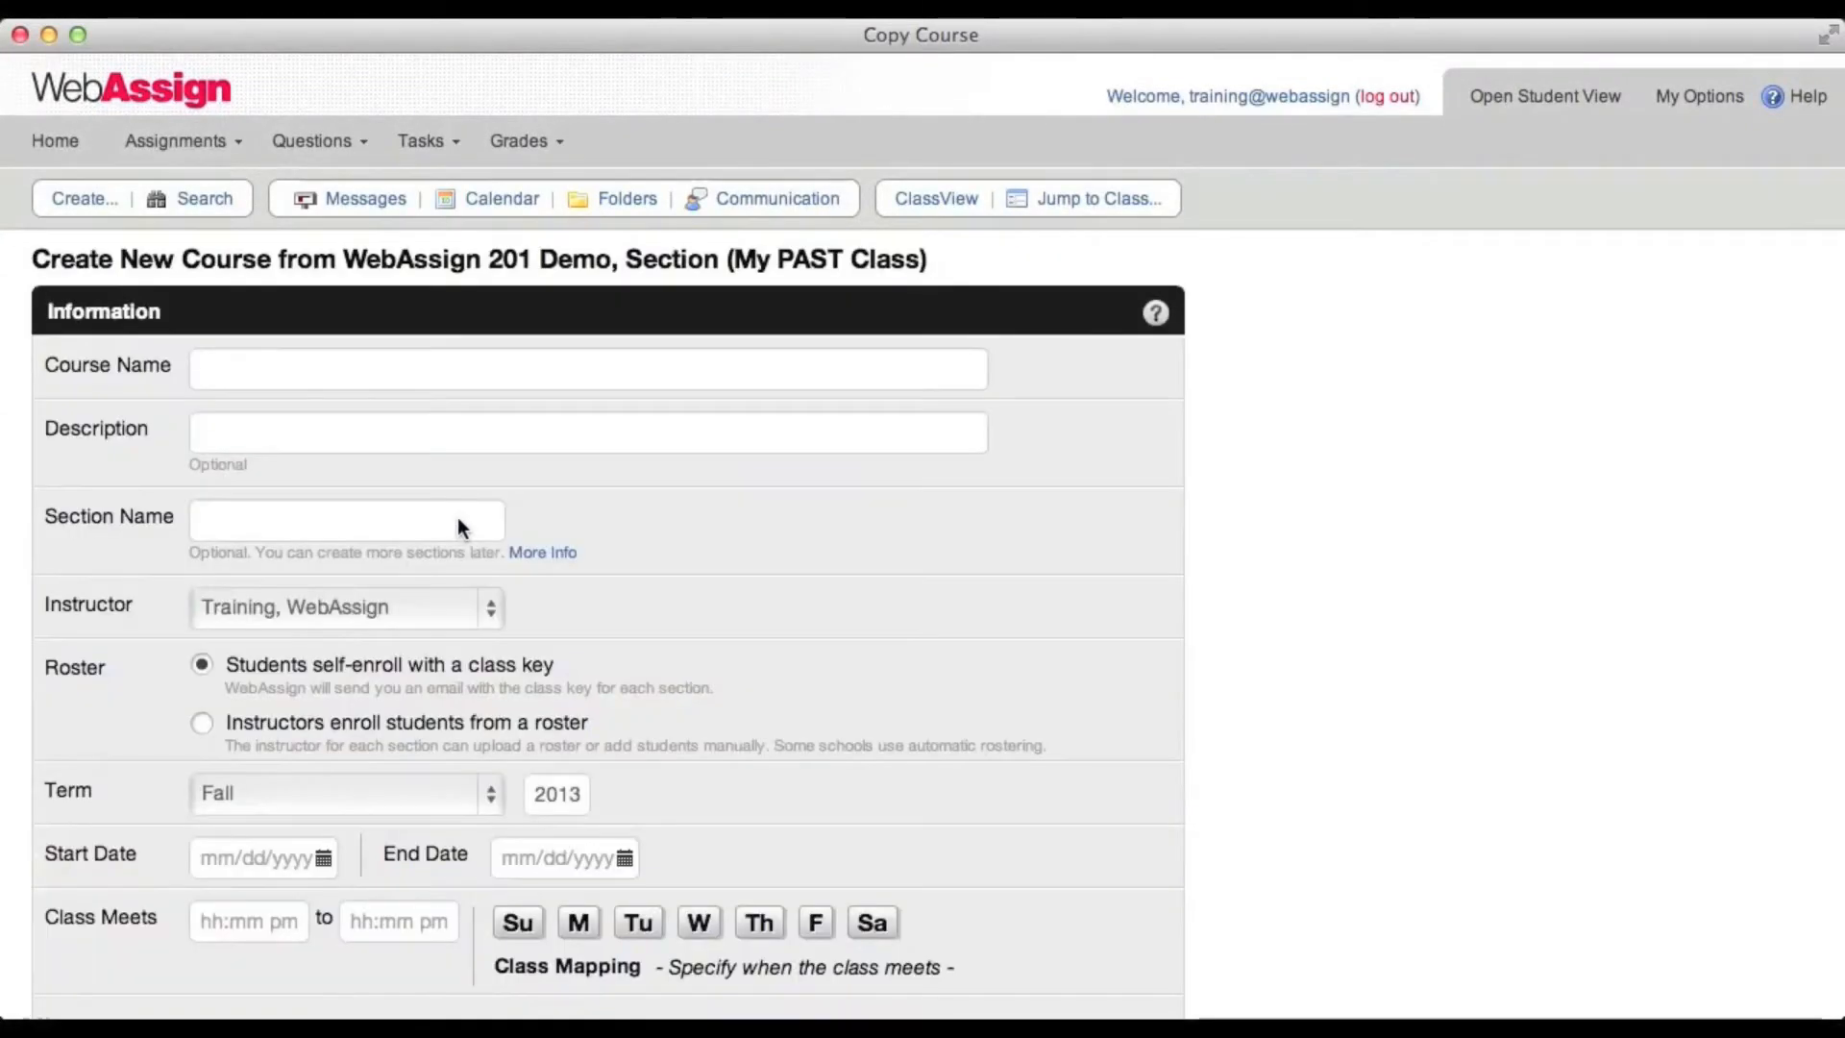
{"action": "left_click", "coordinate": [395, 368]}
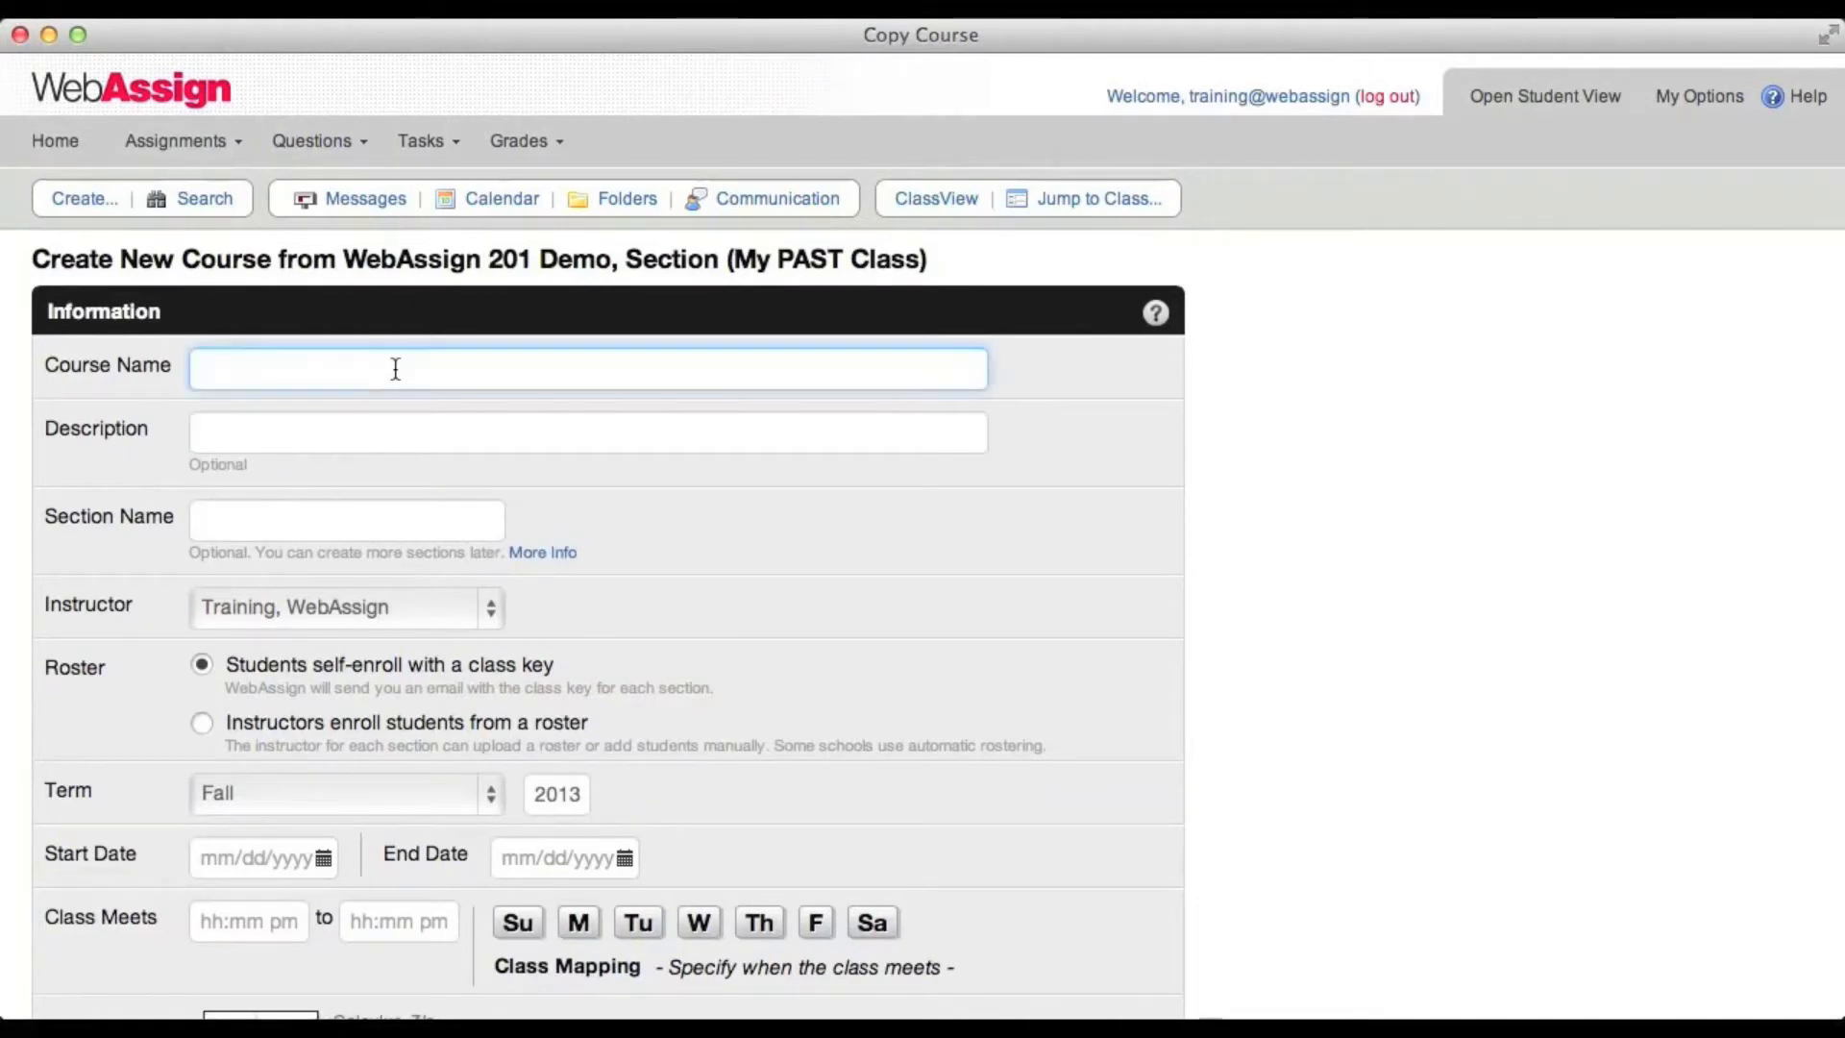
Name the copied course MAT-201 and its section 01
{"action": "type", "text": "MAT"}
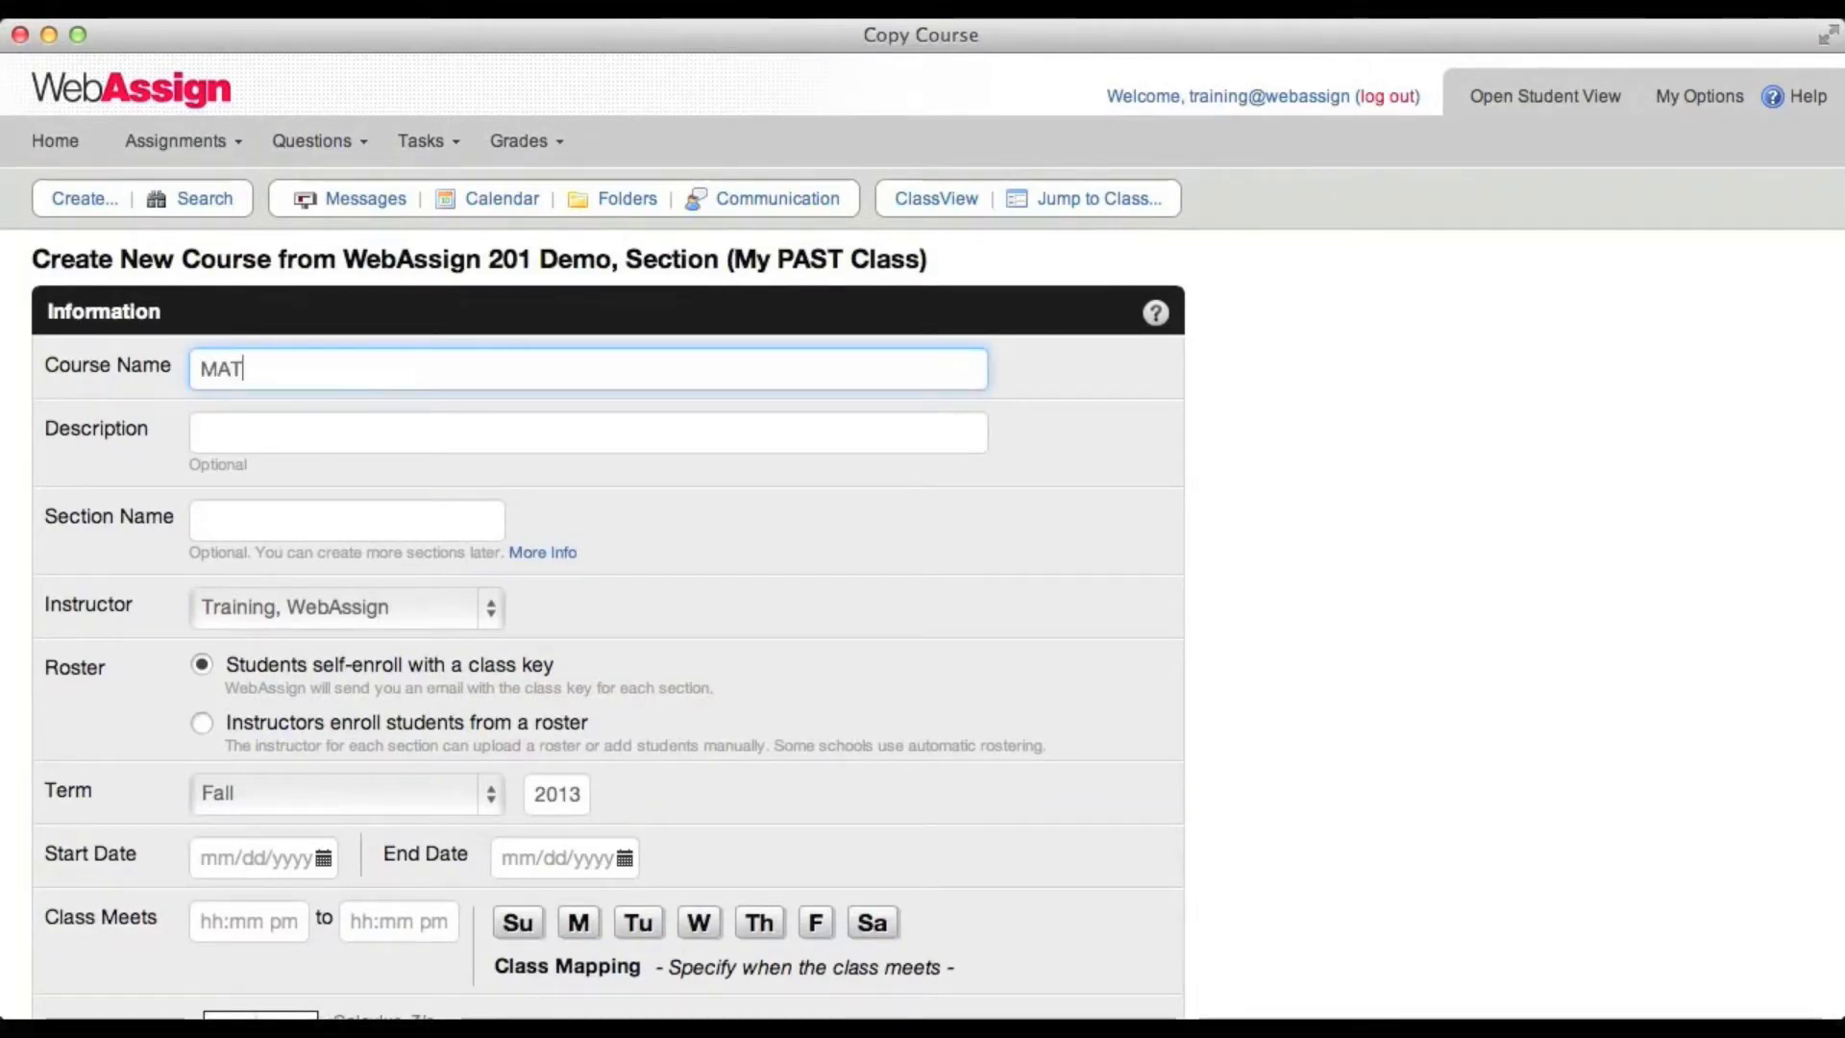
{"action": "type", "text": "-201"}
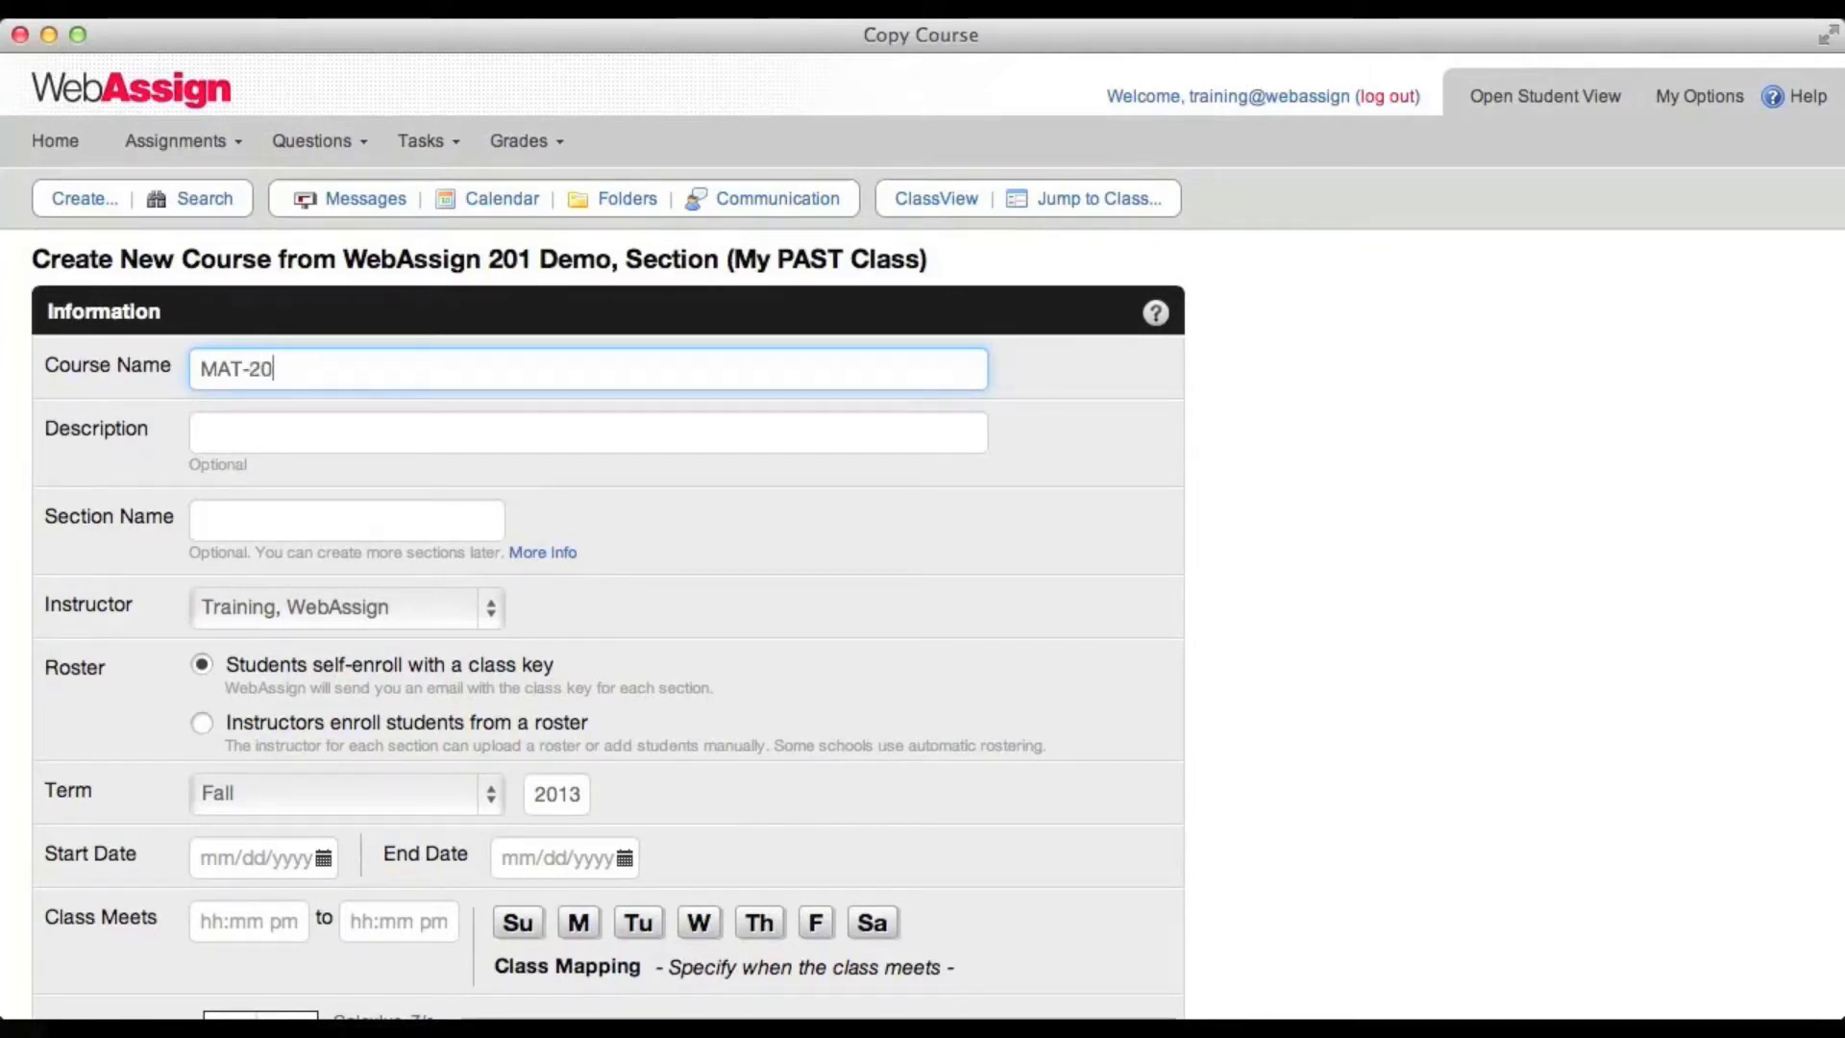
{"action": "left_click", "coordinate": [415, 530]}
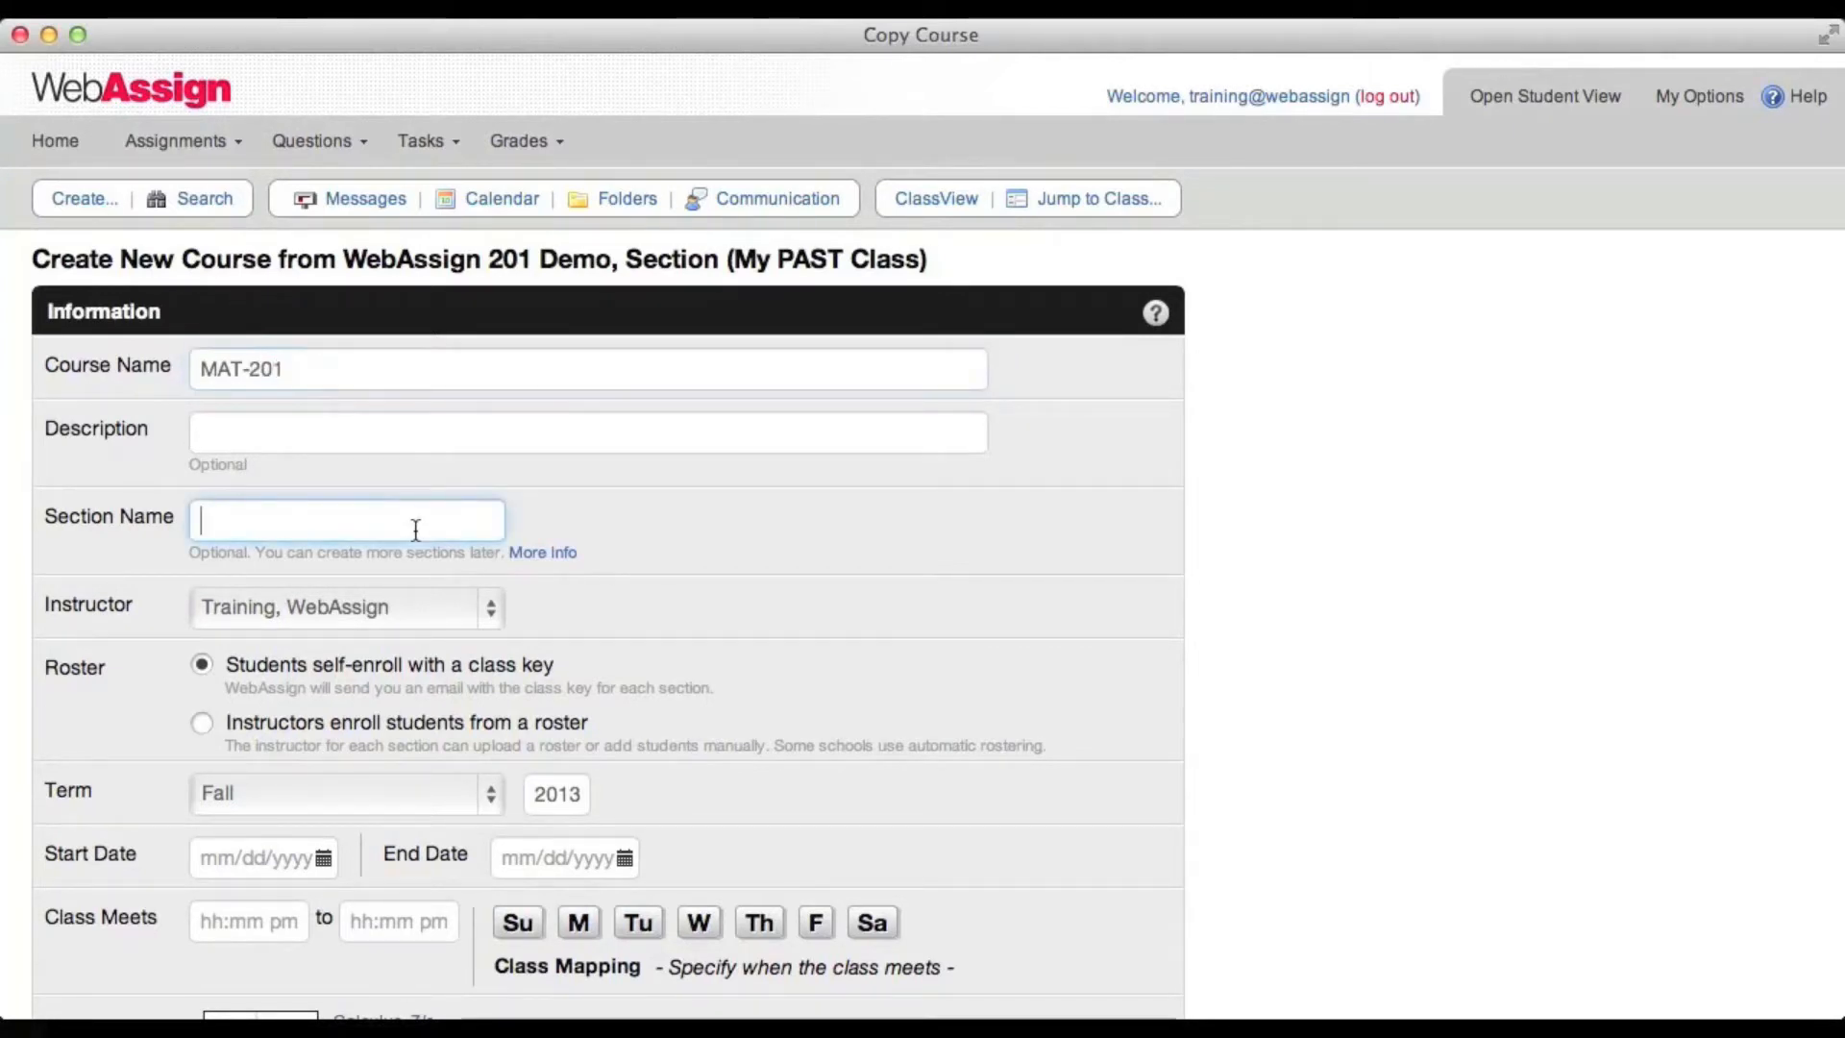
{"action": "type", "text": "01"}
Keep the WebAssign training account as instructor and set the roster option to instructors enrolling students from a roster
{"action": "scroll", "coordinate": [759, 554], "scroll_direction": "down", "scroll_amount": 3}
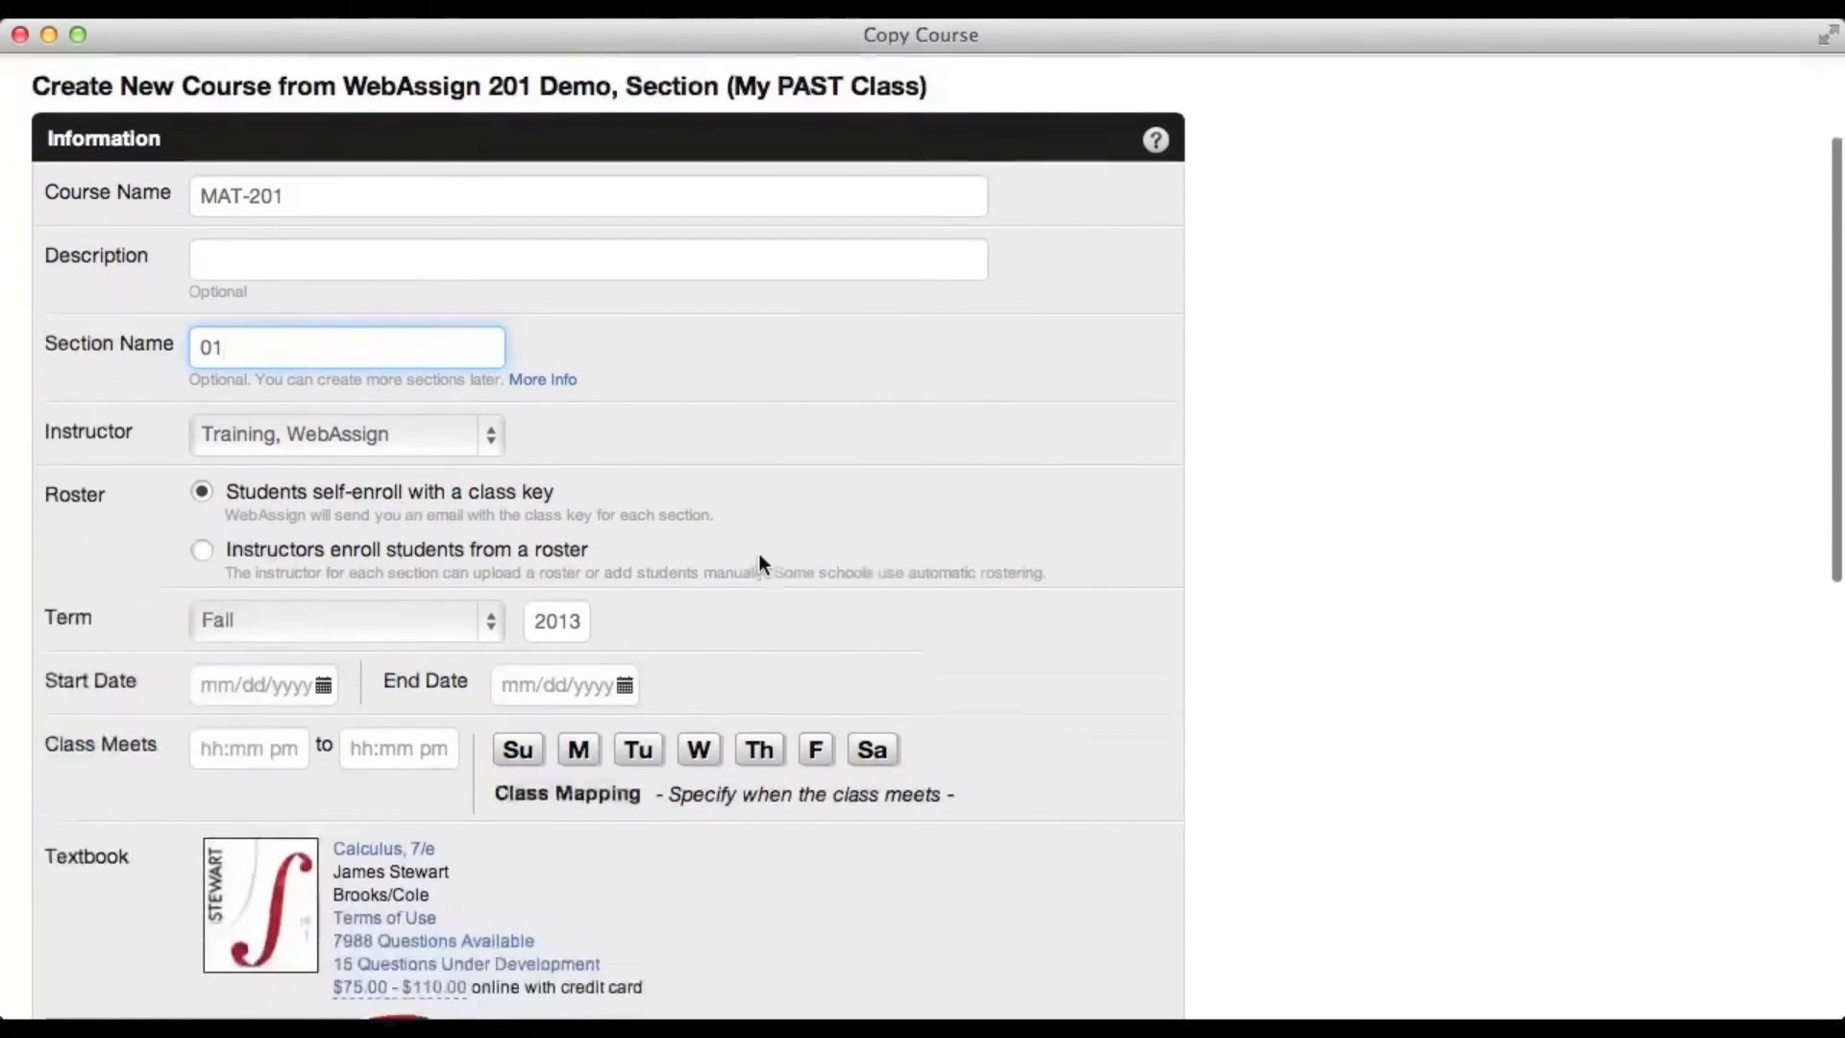
{"action": "scroll", "coordinate": [819, 549], "scroll_direction": "down", "scroll_amount": 1}
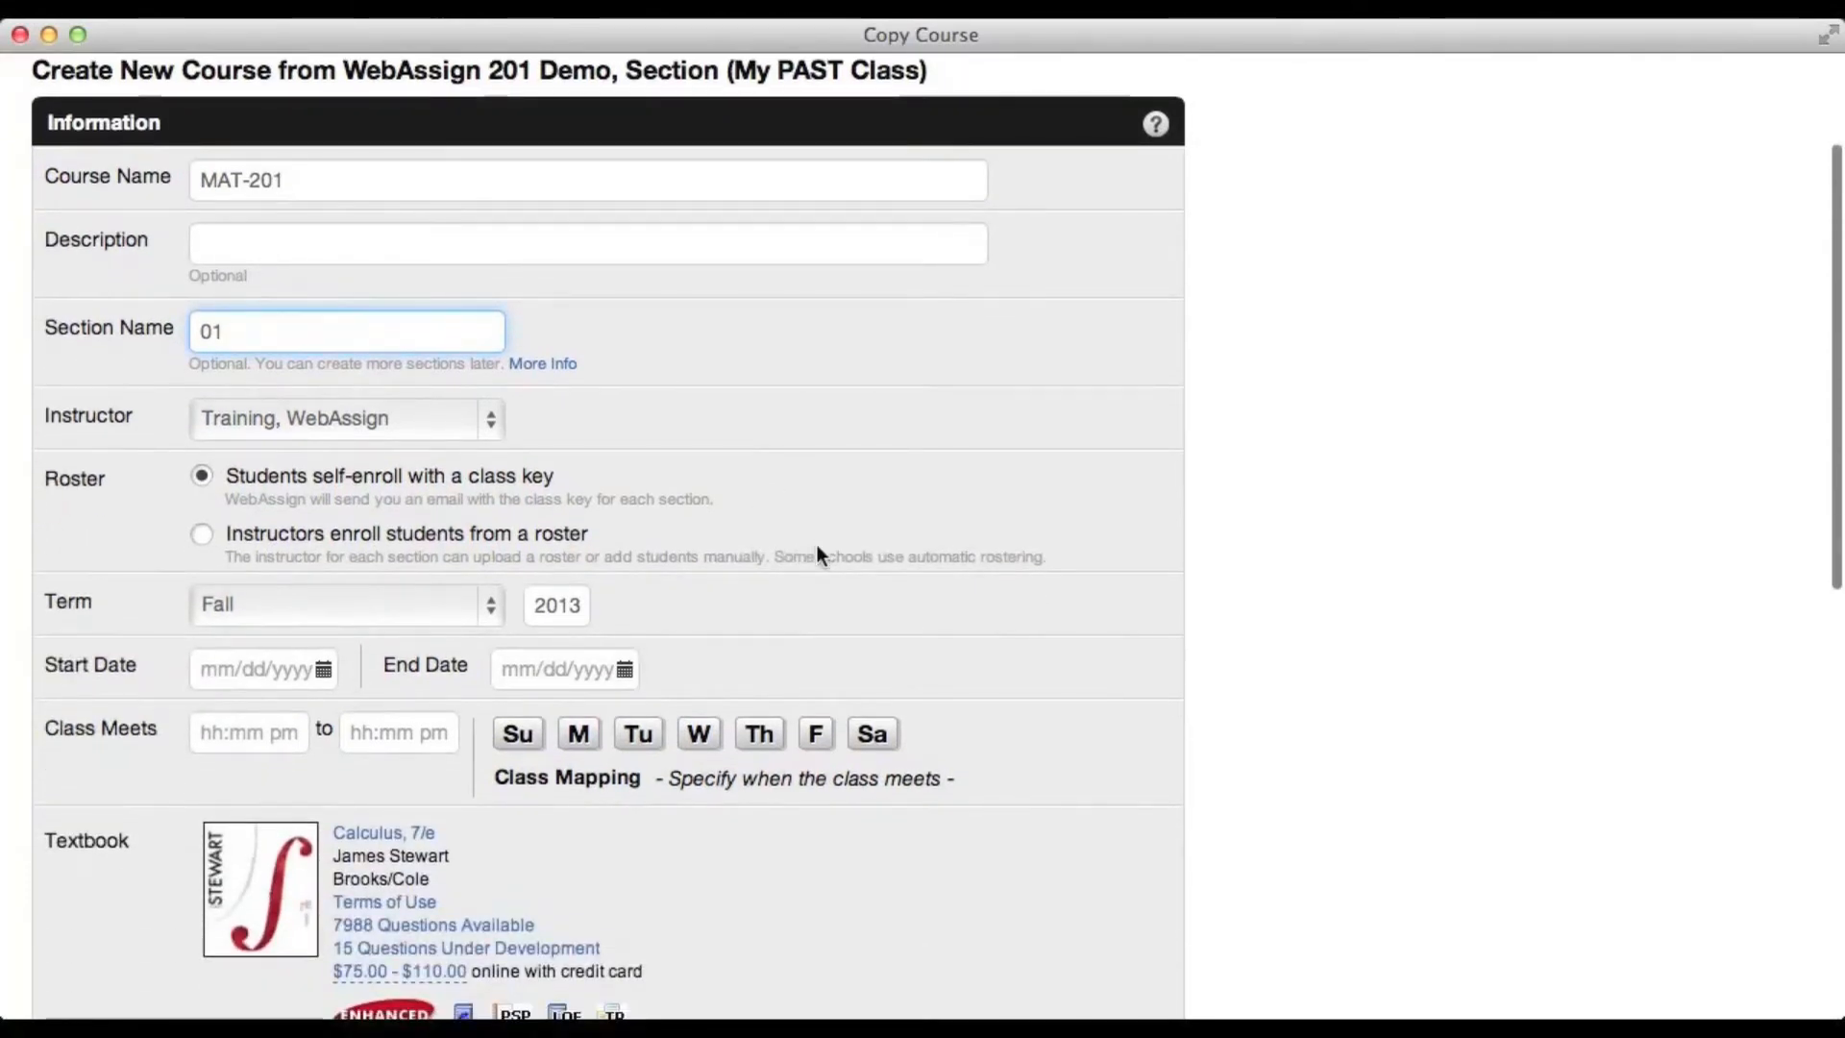
{"action": "left_click", "coordinate": [483, 408]}
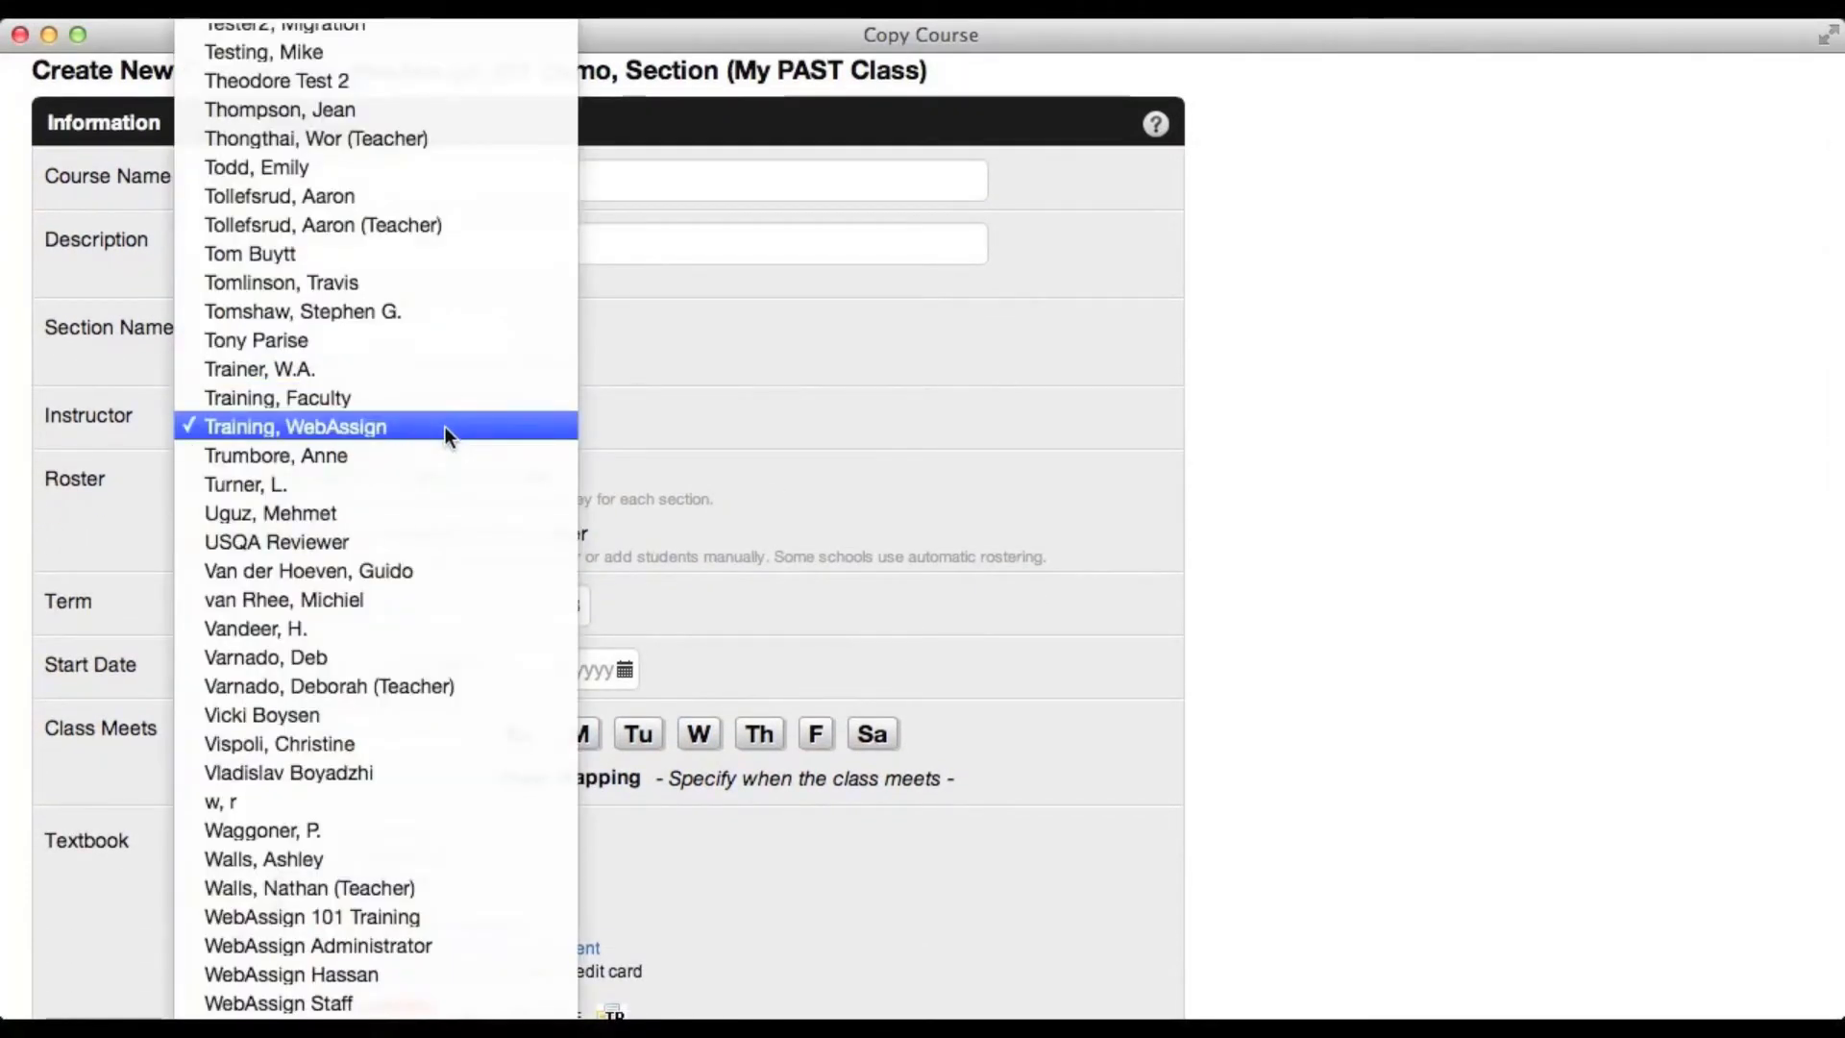
{"action": "left_click", "coordinate": [446, 427]}
{"action": "scroll", "coordinate": [763, 522], "scroll_direction": "down", "scroll_amount": 1}
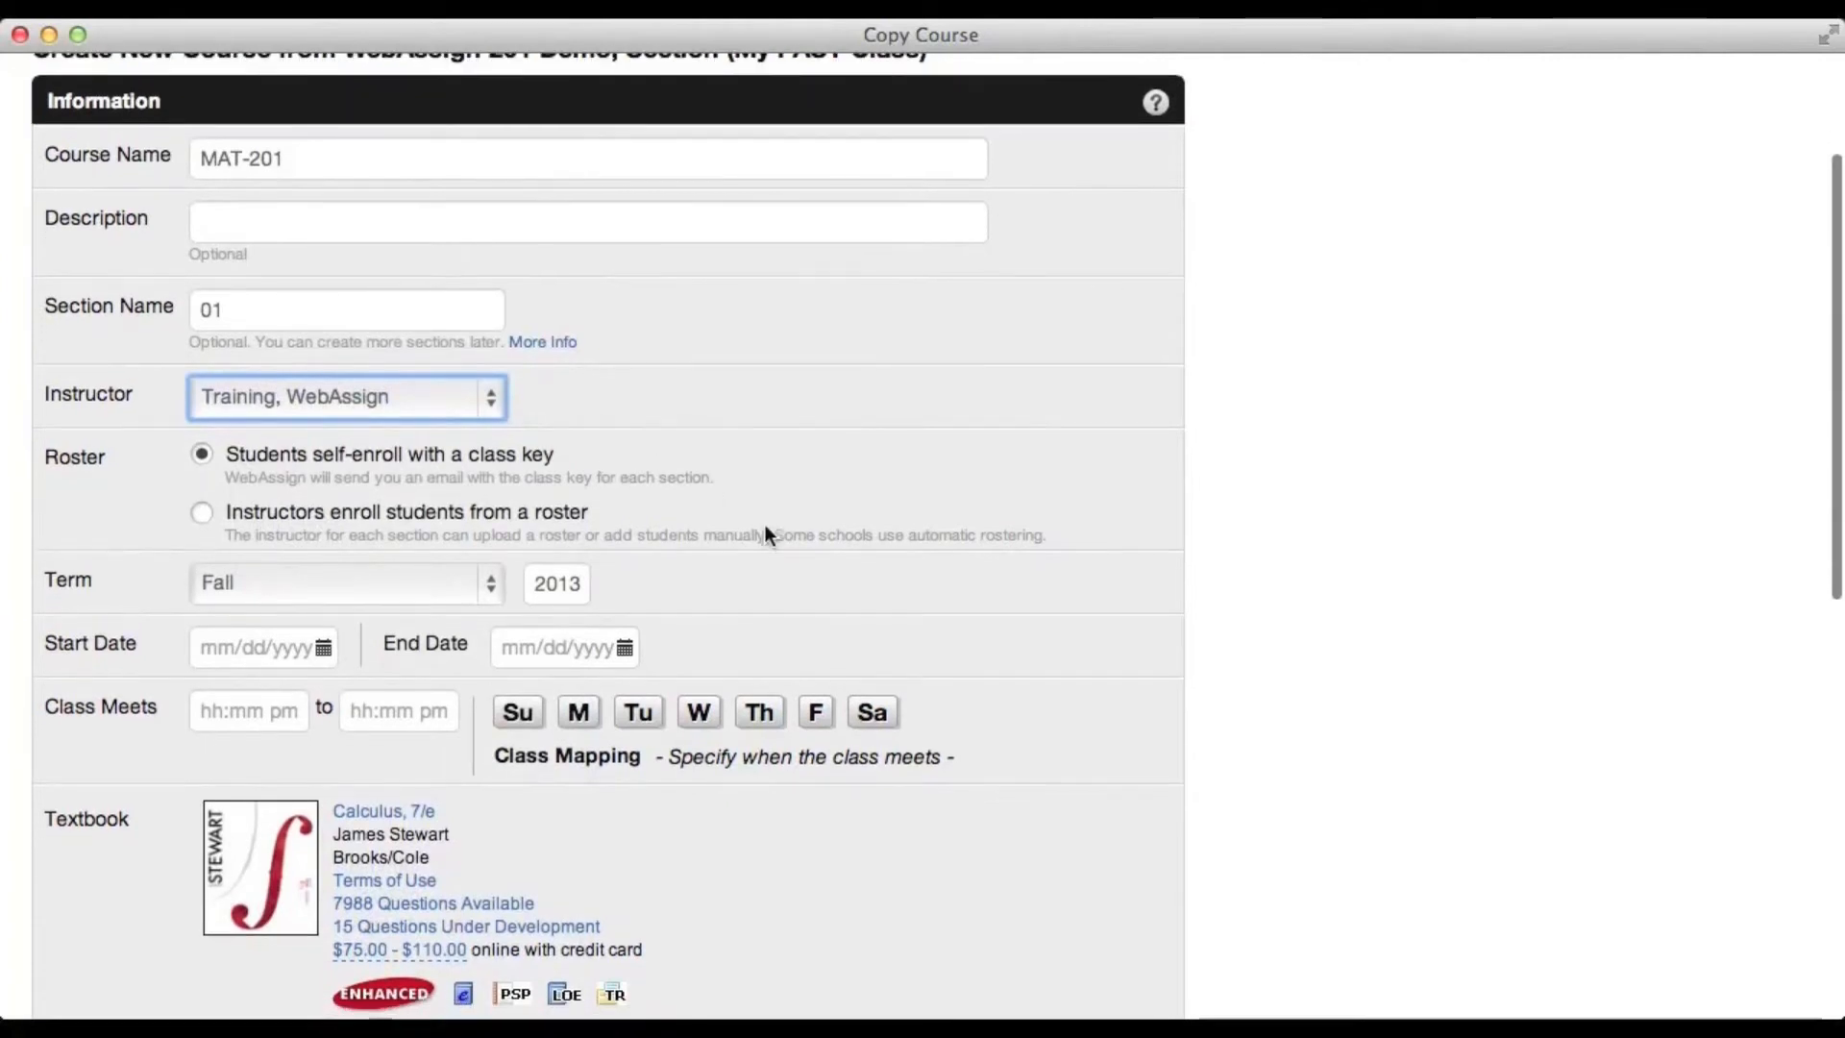
{"action": "scroll", "coordinate": [765, 525], "scroll_direction": "down", "scroll_amount": 1}
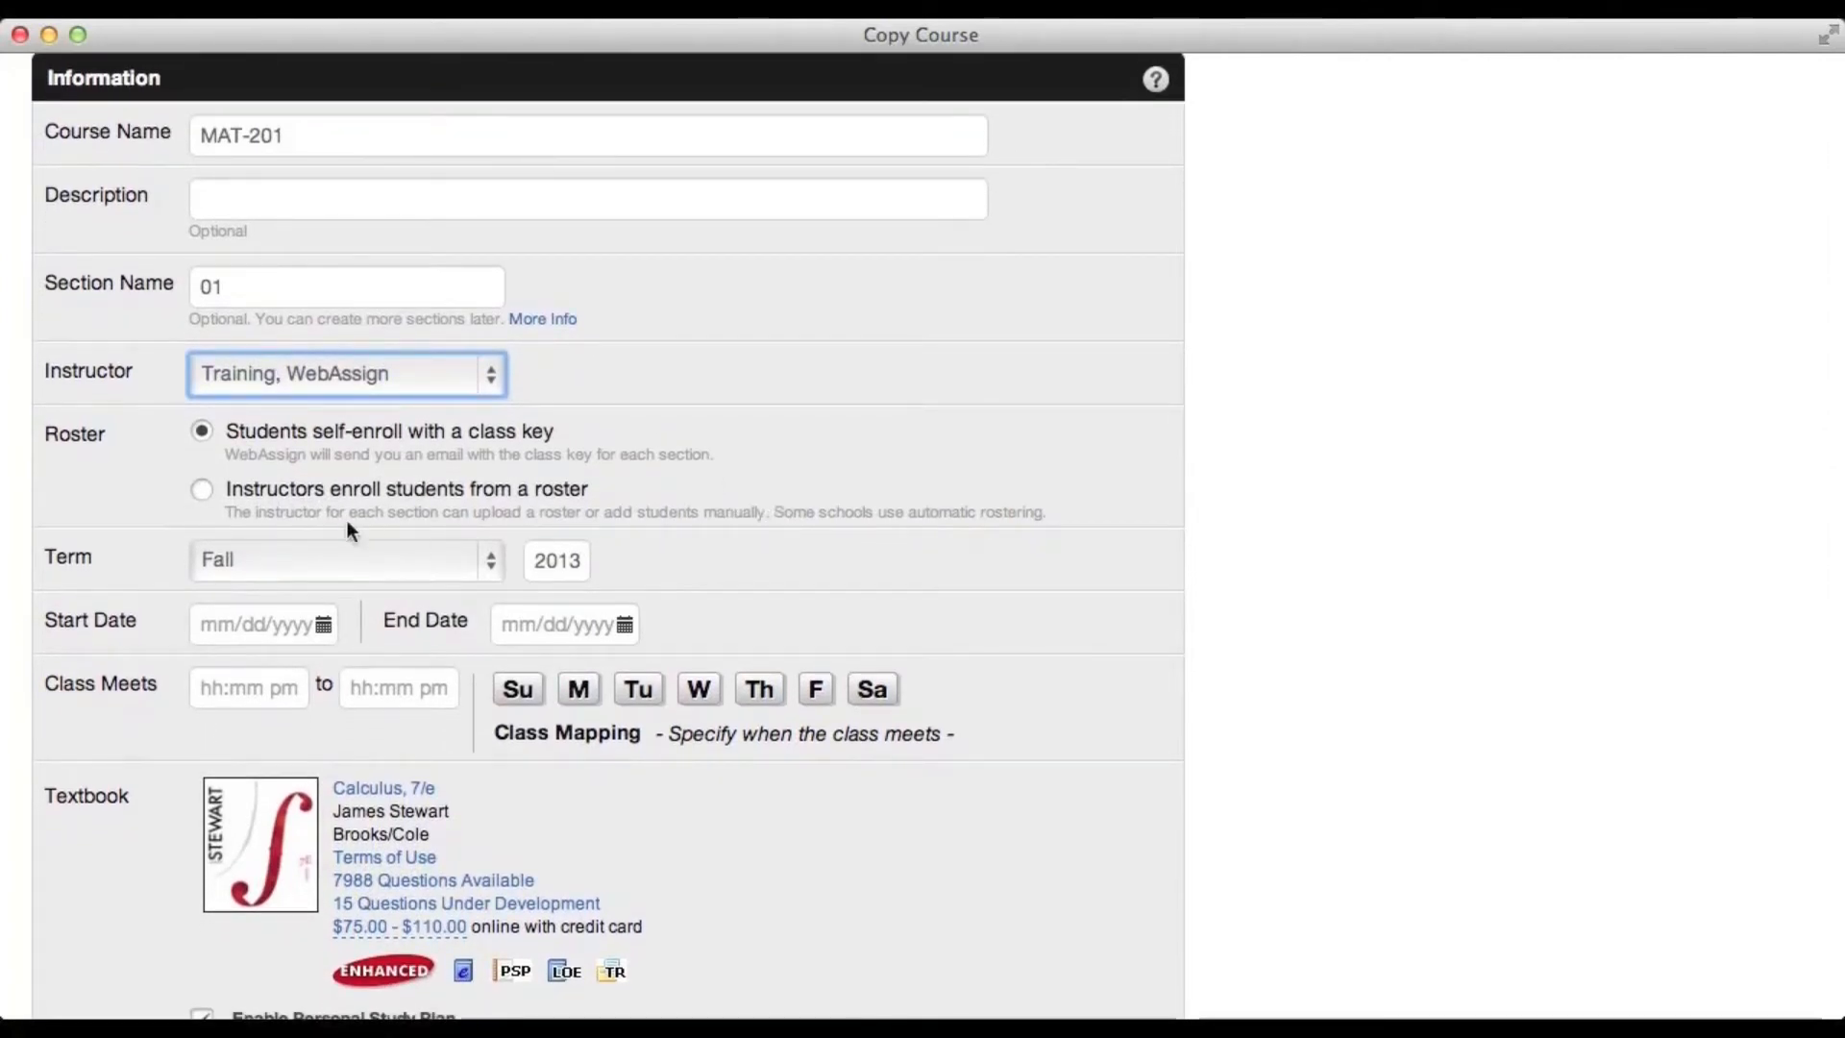
{"action": "left_click", "coordinate": [203, 488]}
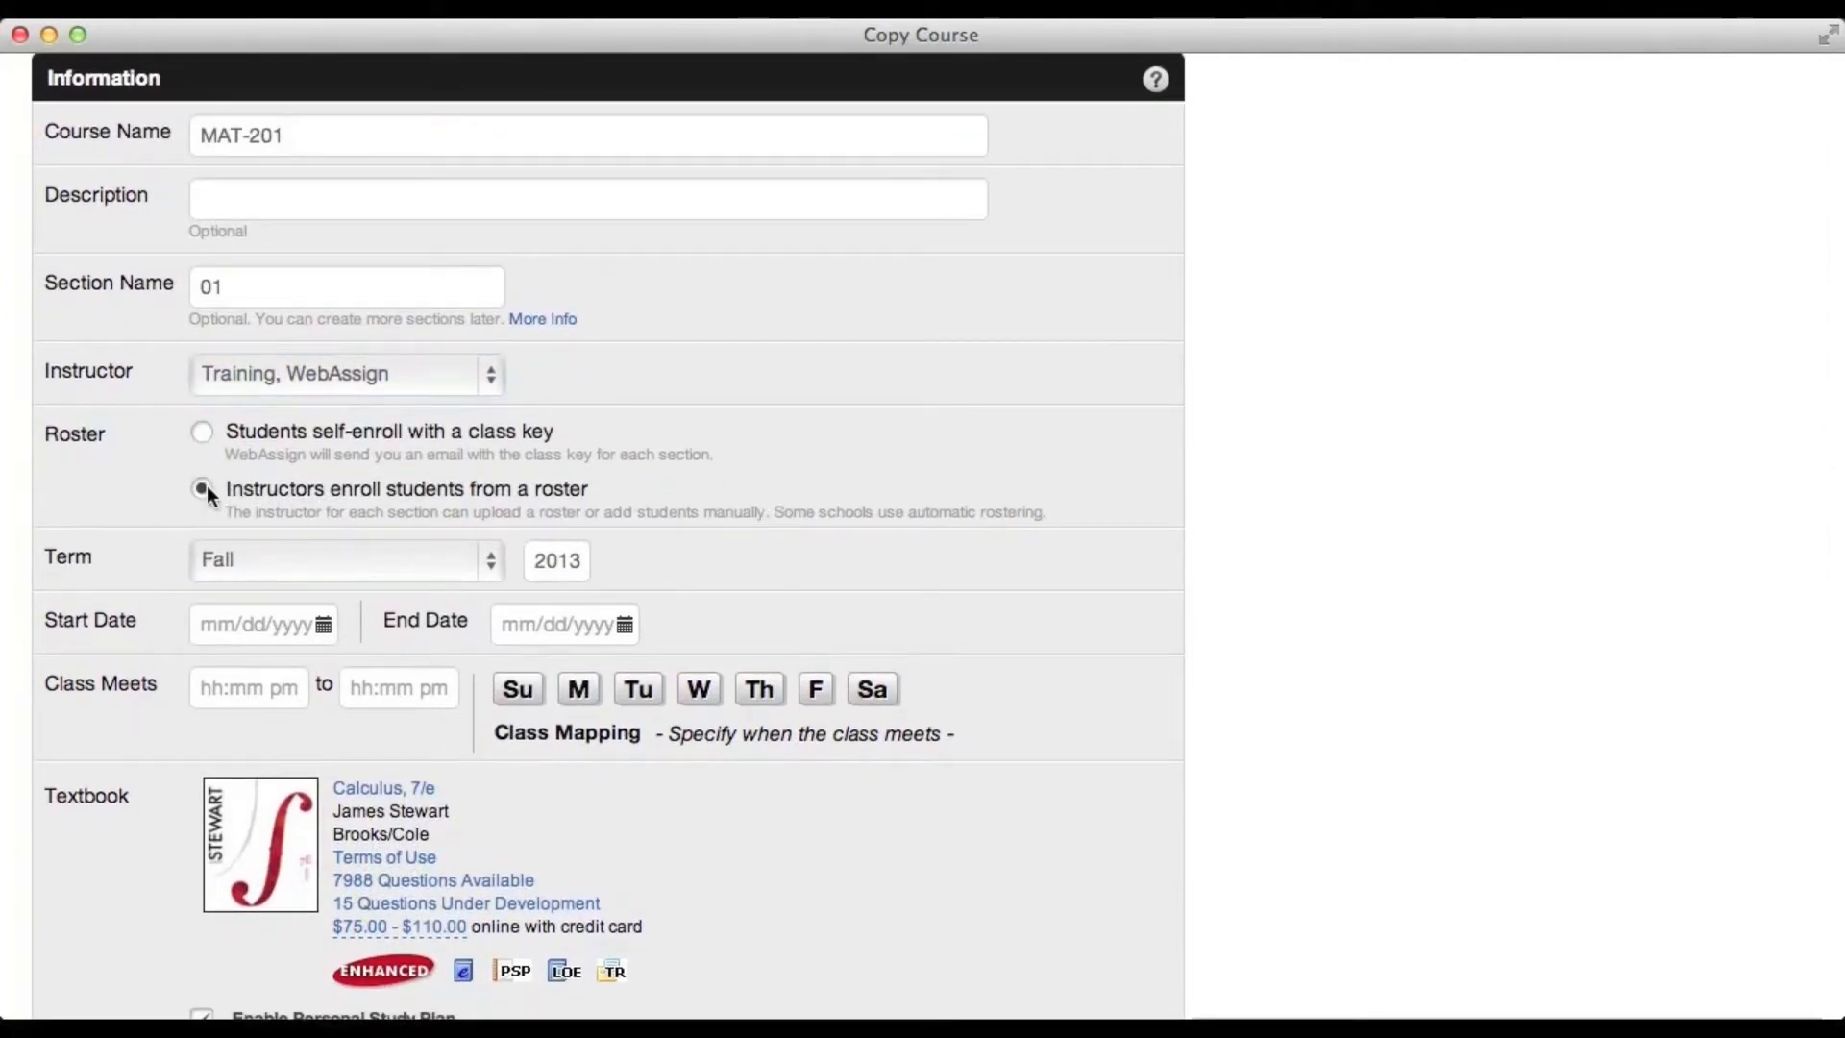
Set the term to Spring, with start date 01/02/2013 and end date 05/10/2013
{"action": "scroll", "coordinate": [147, 545], "scroll_direction": "down", "scroll_amount": 3}
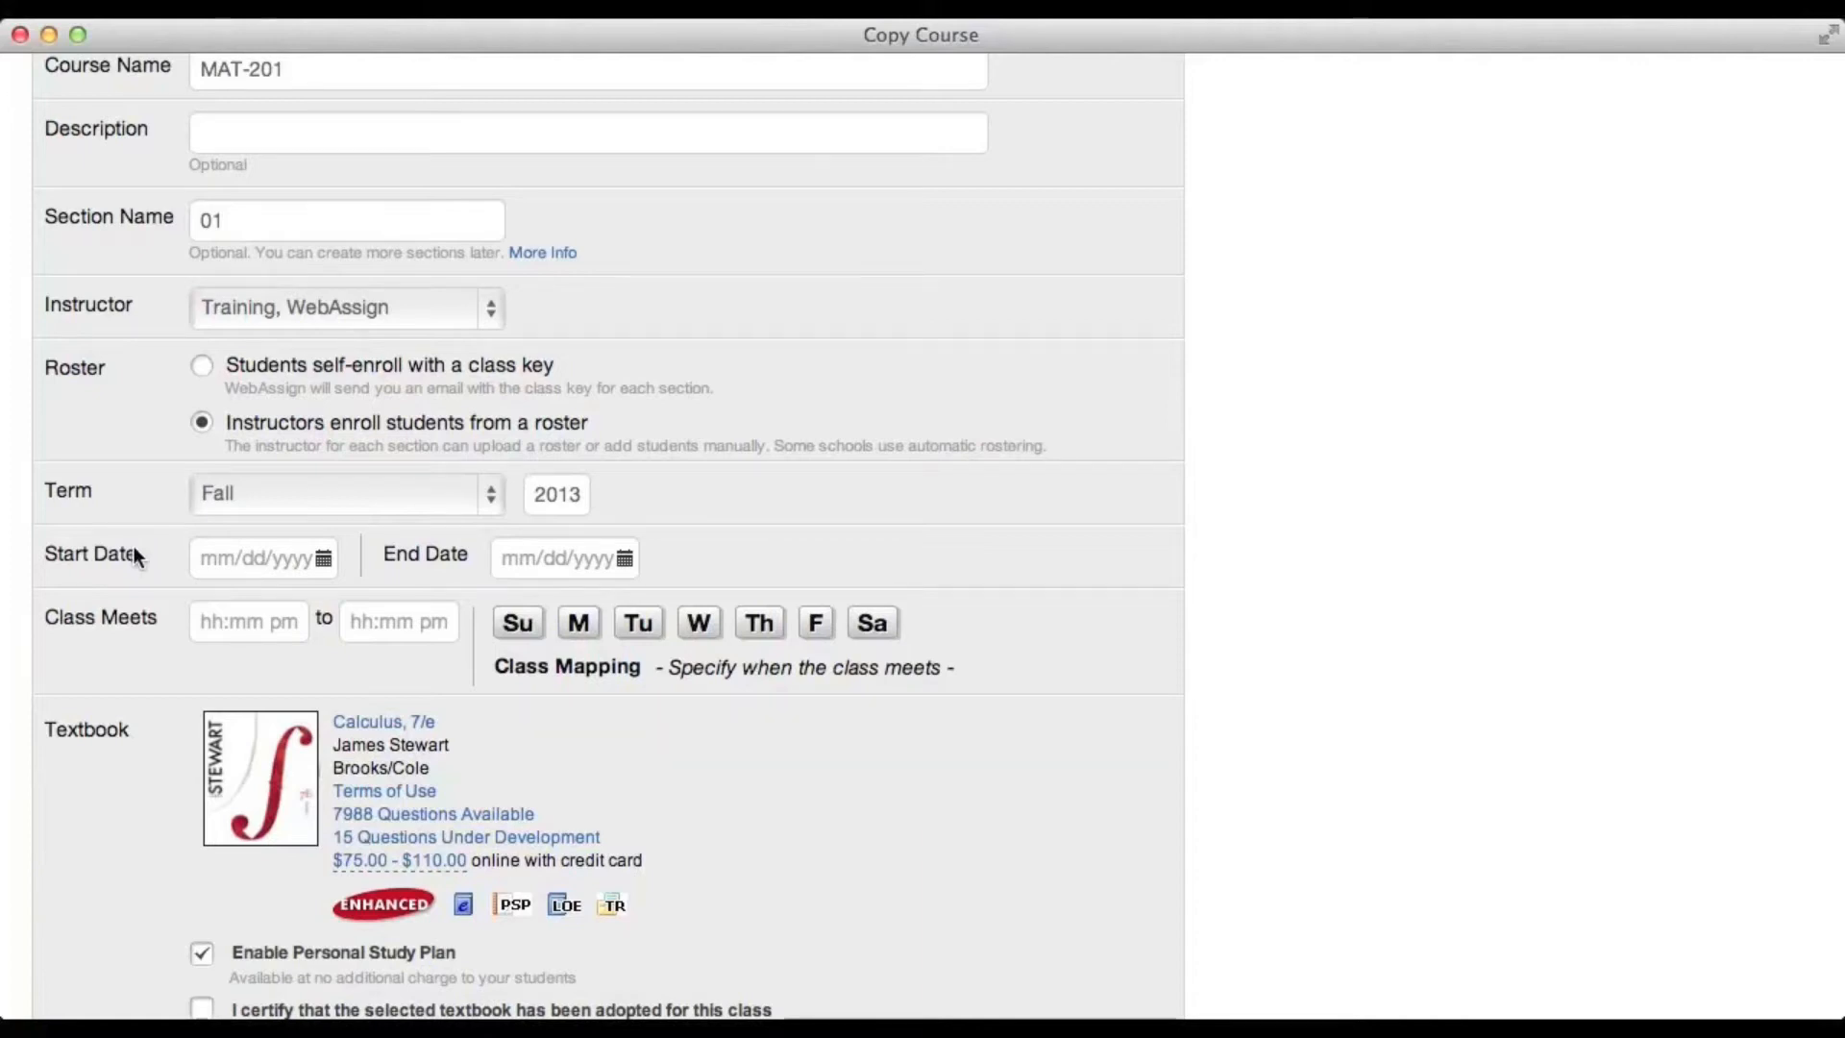
{"action": "left_click", "coordinate": [488, 496]}
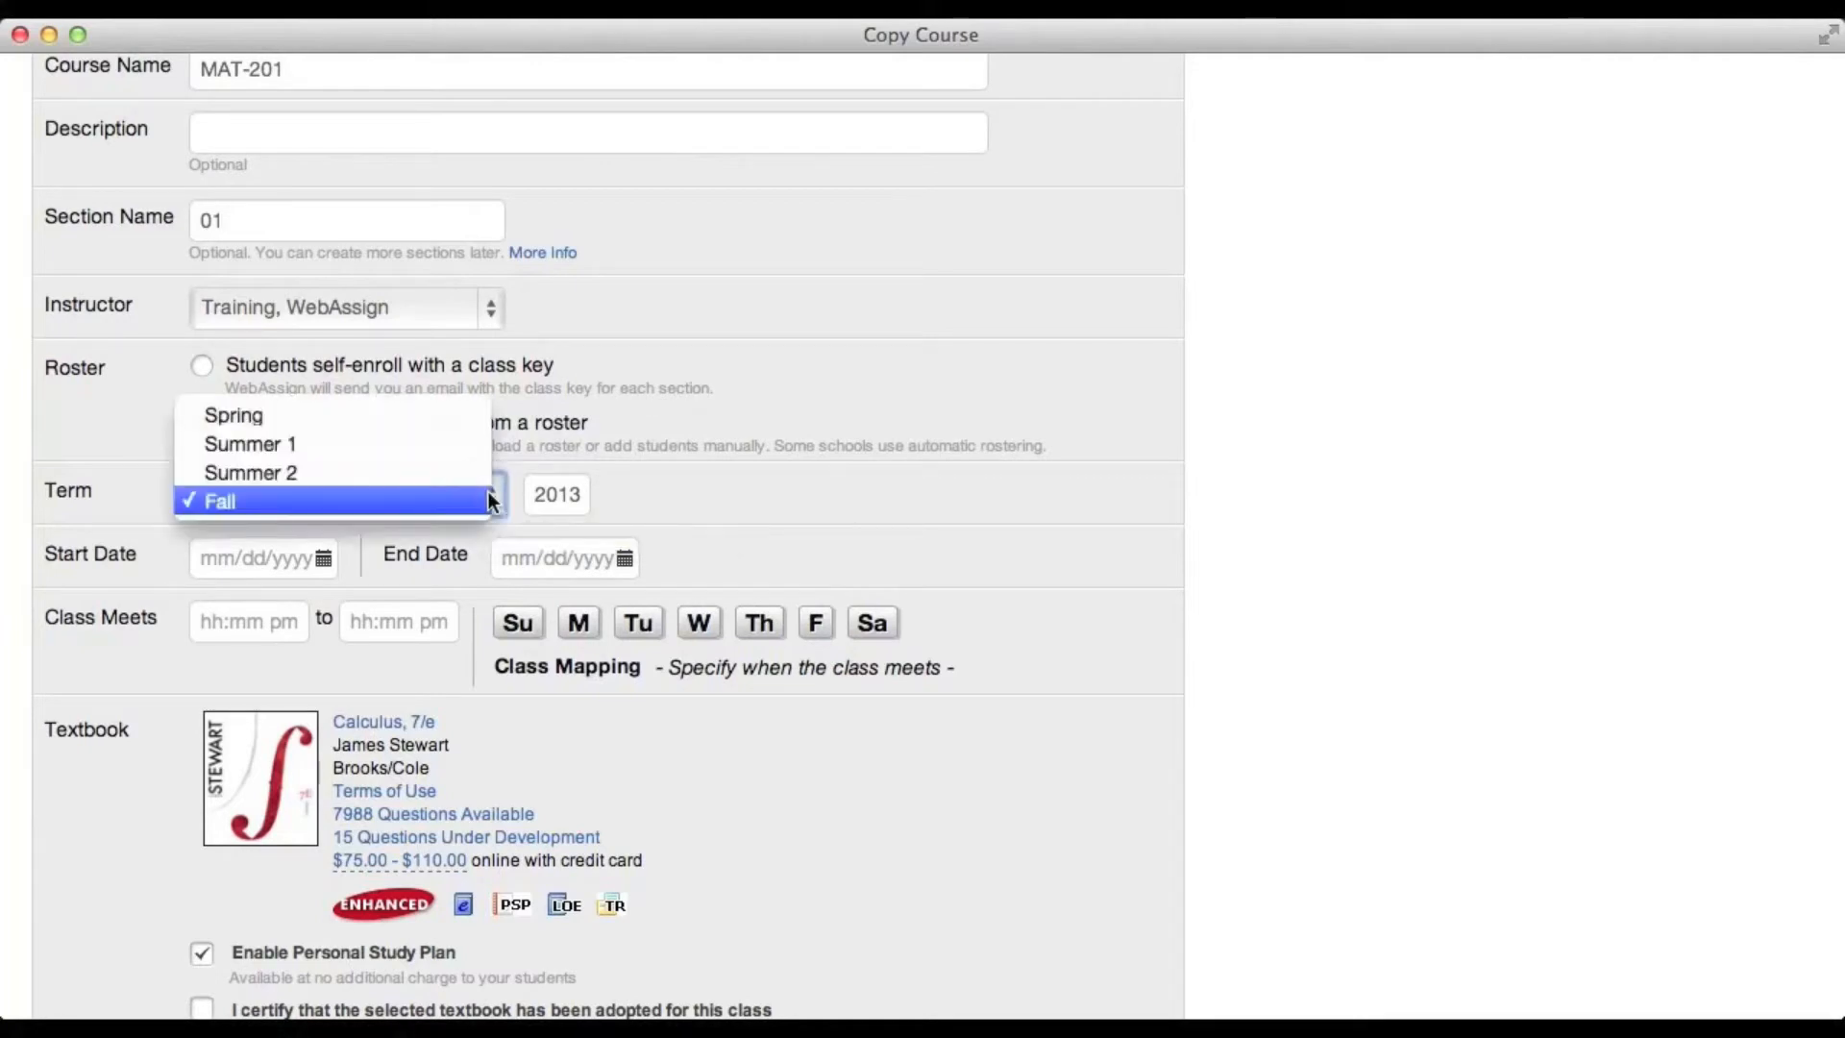
{"action": "left_click", "coordinate": [429, 419]}
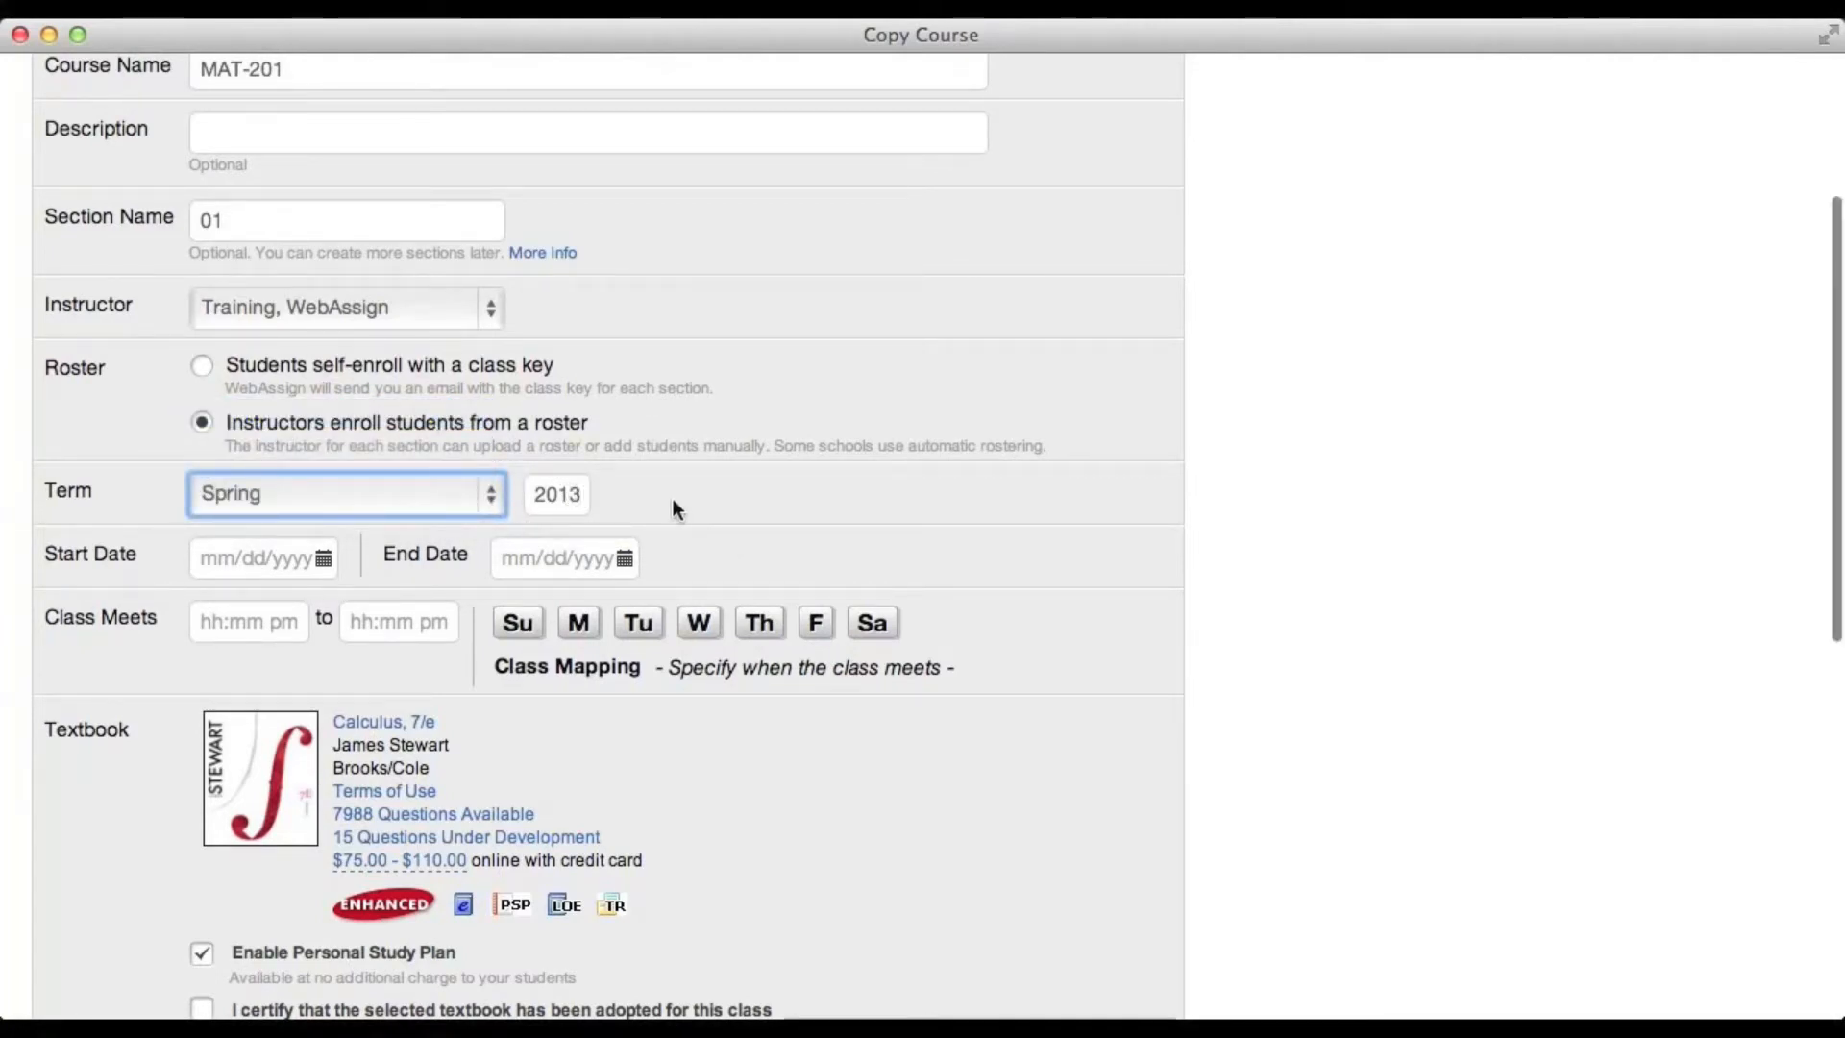
{"action": "scroll", "coordinate": [672, 498], "scroll_direction": "down", "scroll_amount": 1}
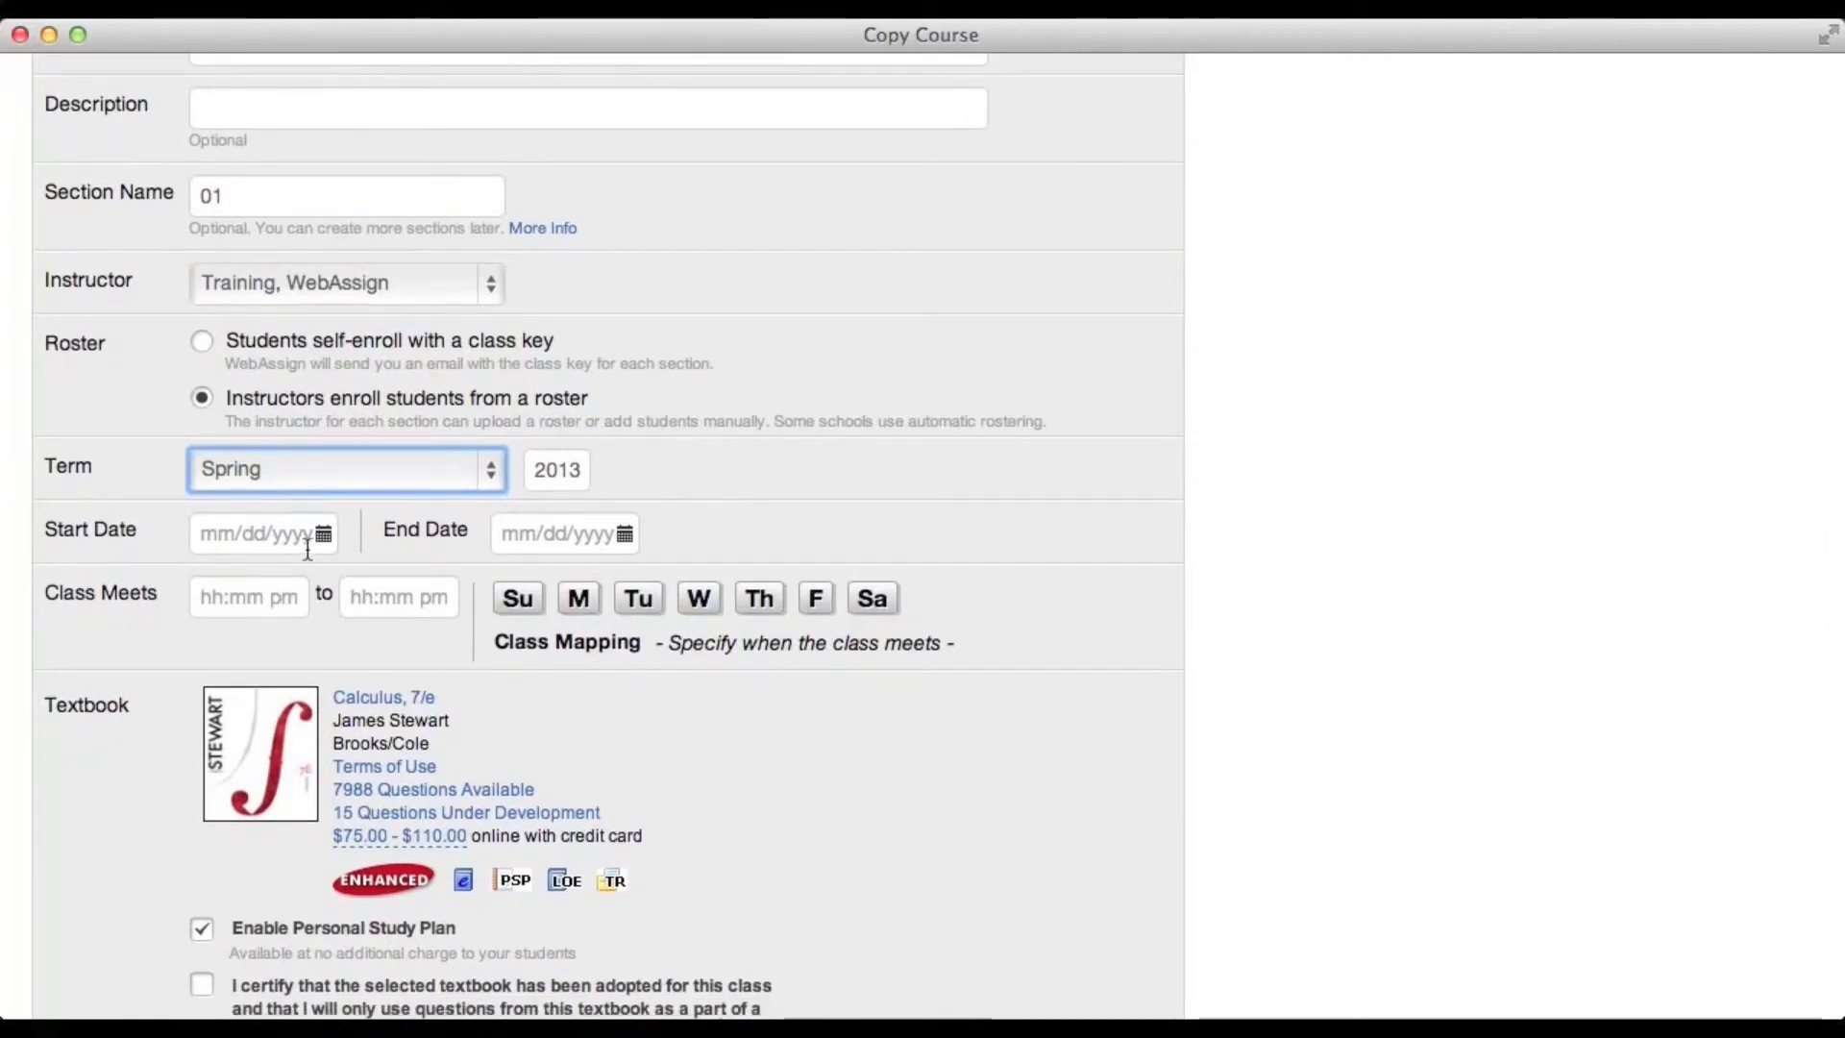
{"action": "left_click", "coordinate": [256, 537]}
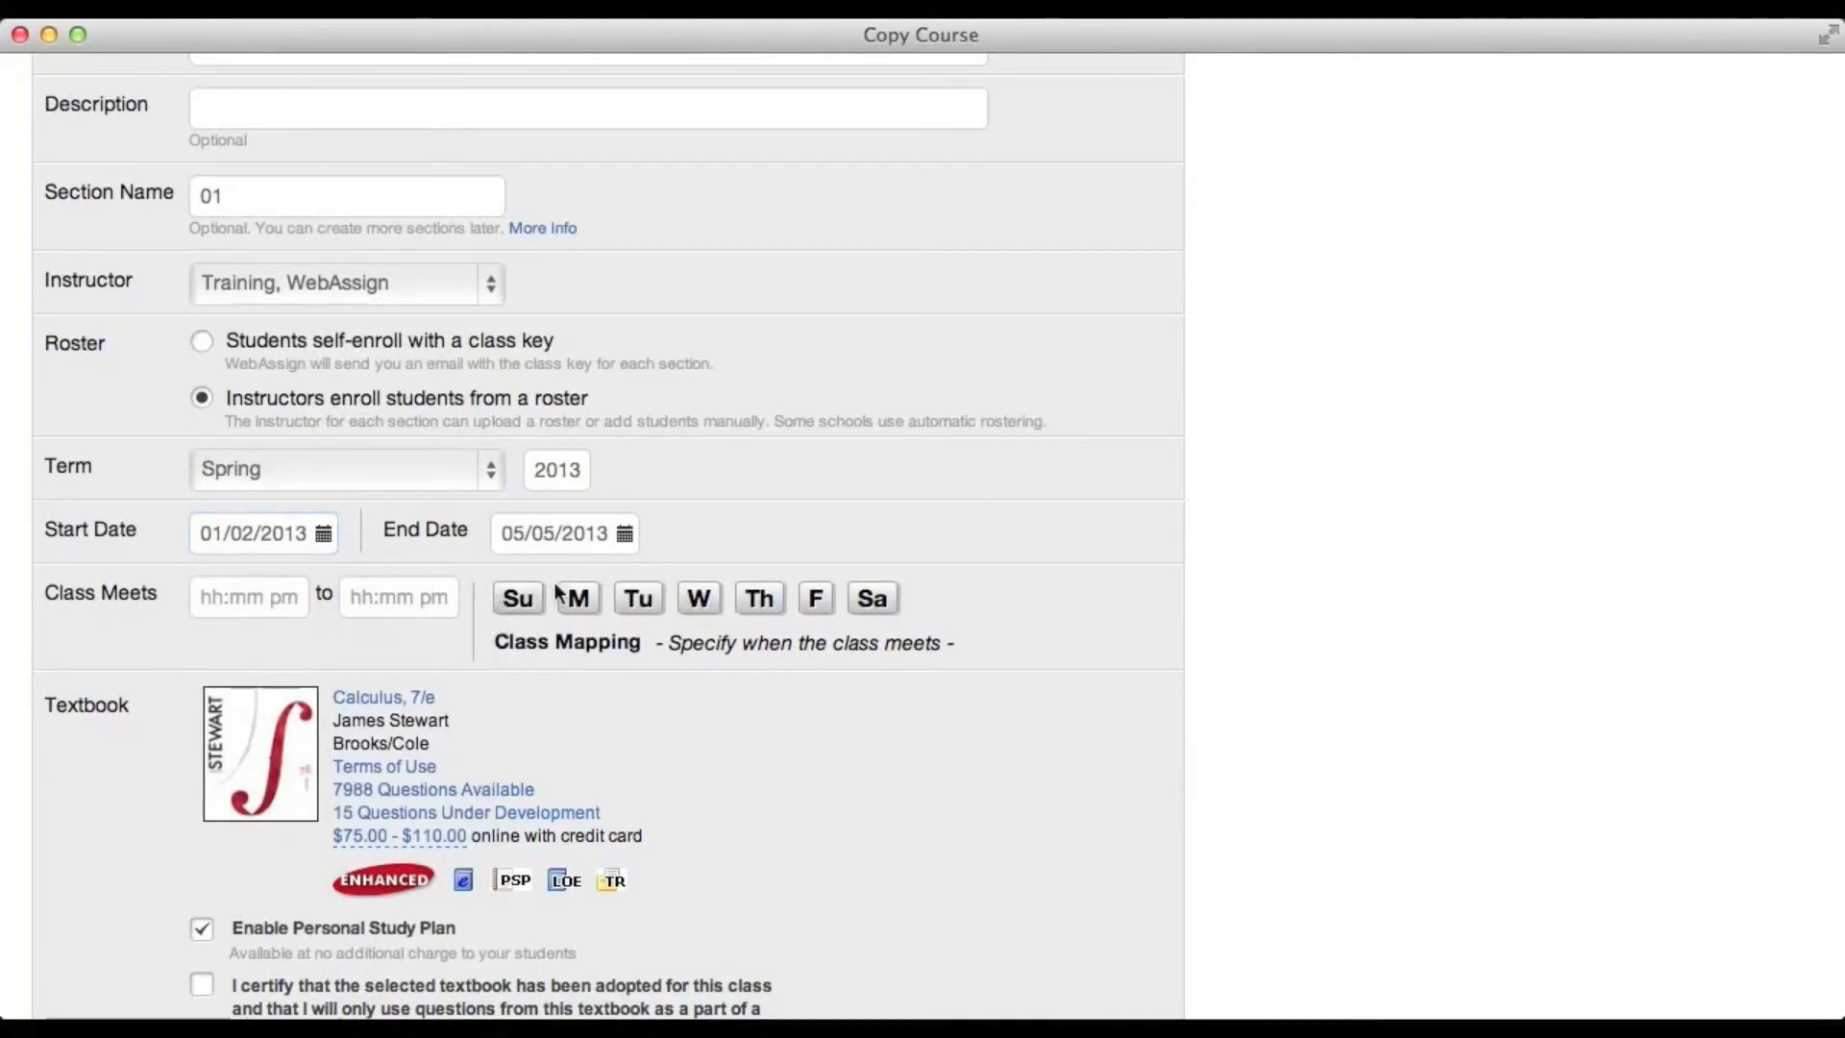
{"action": "left_click", "coordinate": [576, 536]}
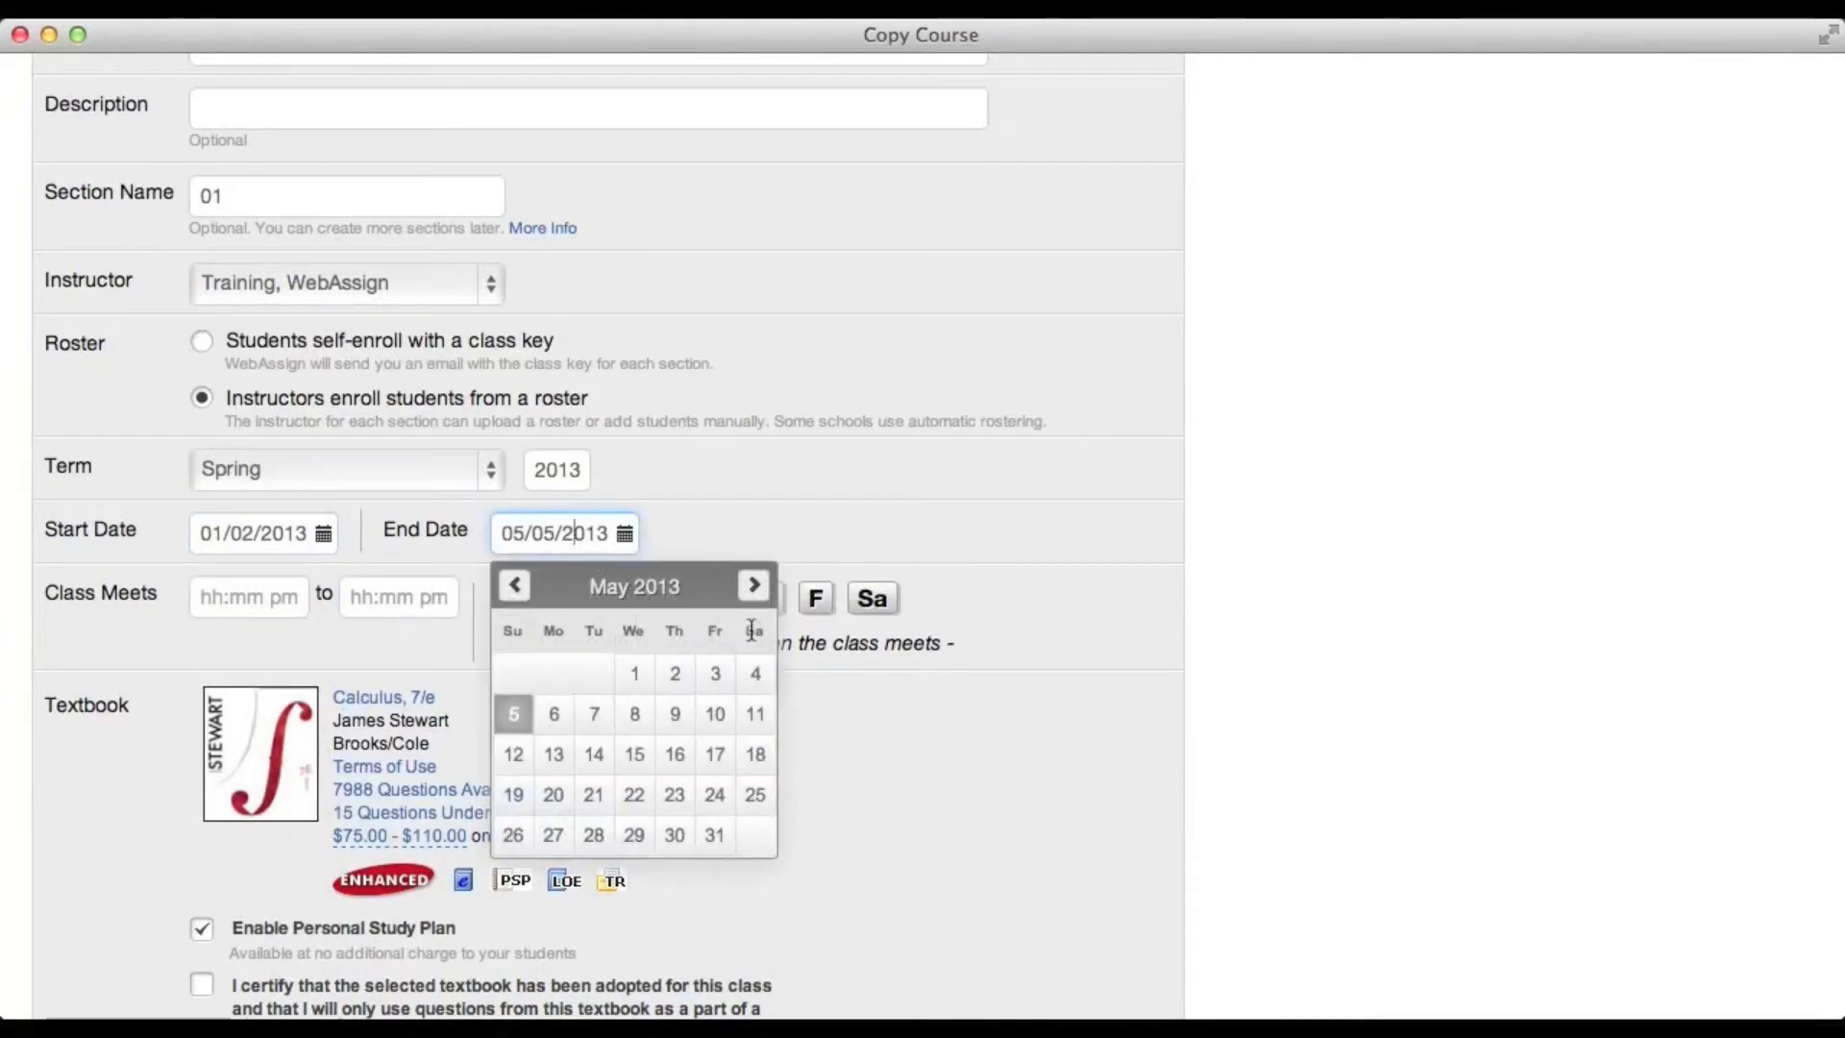
{"action": "left_click", "coordinate": [712, 717]}
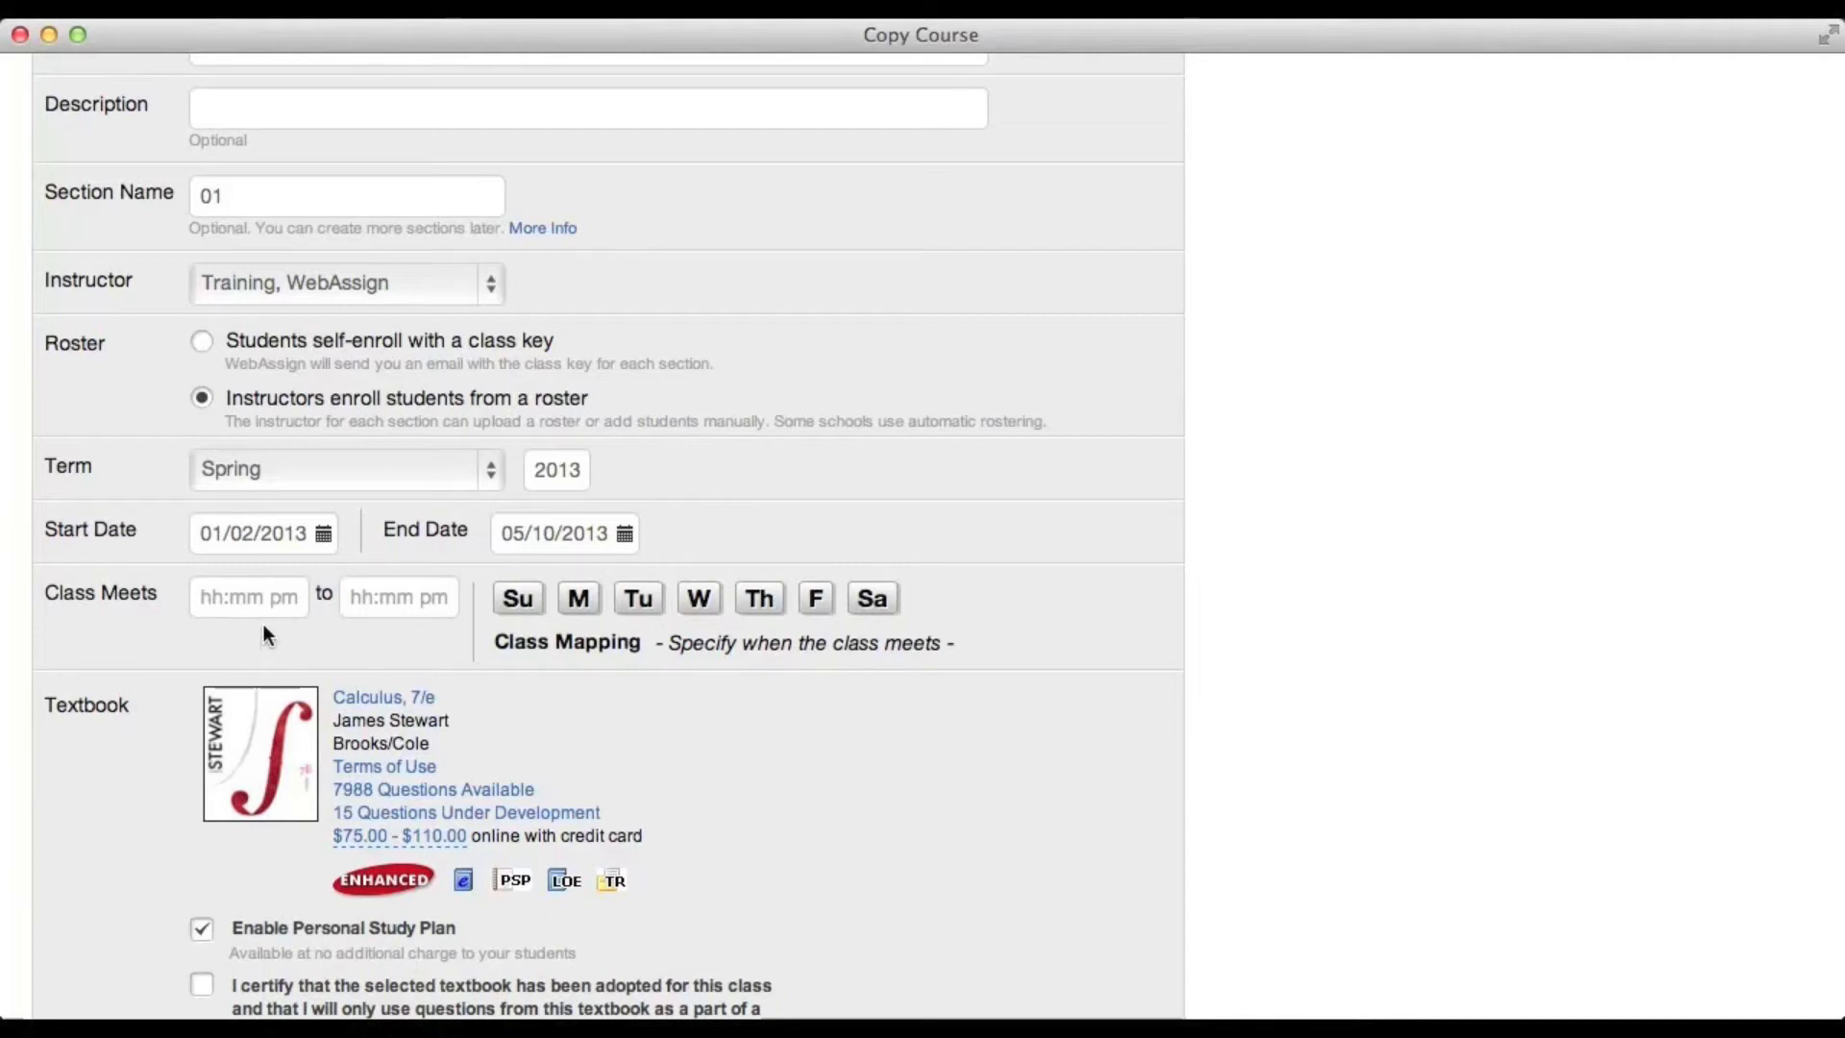
Schedule the class meetings from 8:30 AM to 9:50 AM on Tuesdays and Thursdays
{"action": "left_click", "coordinate": [251, 595]}
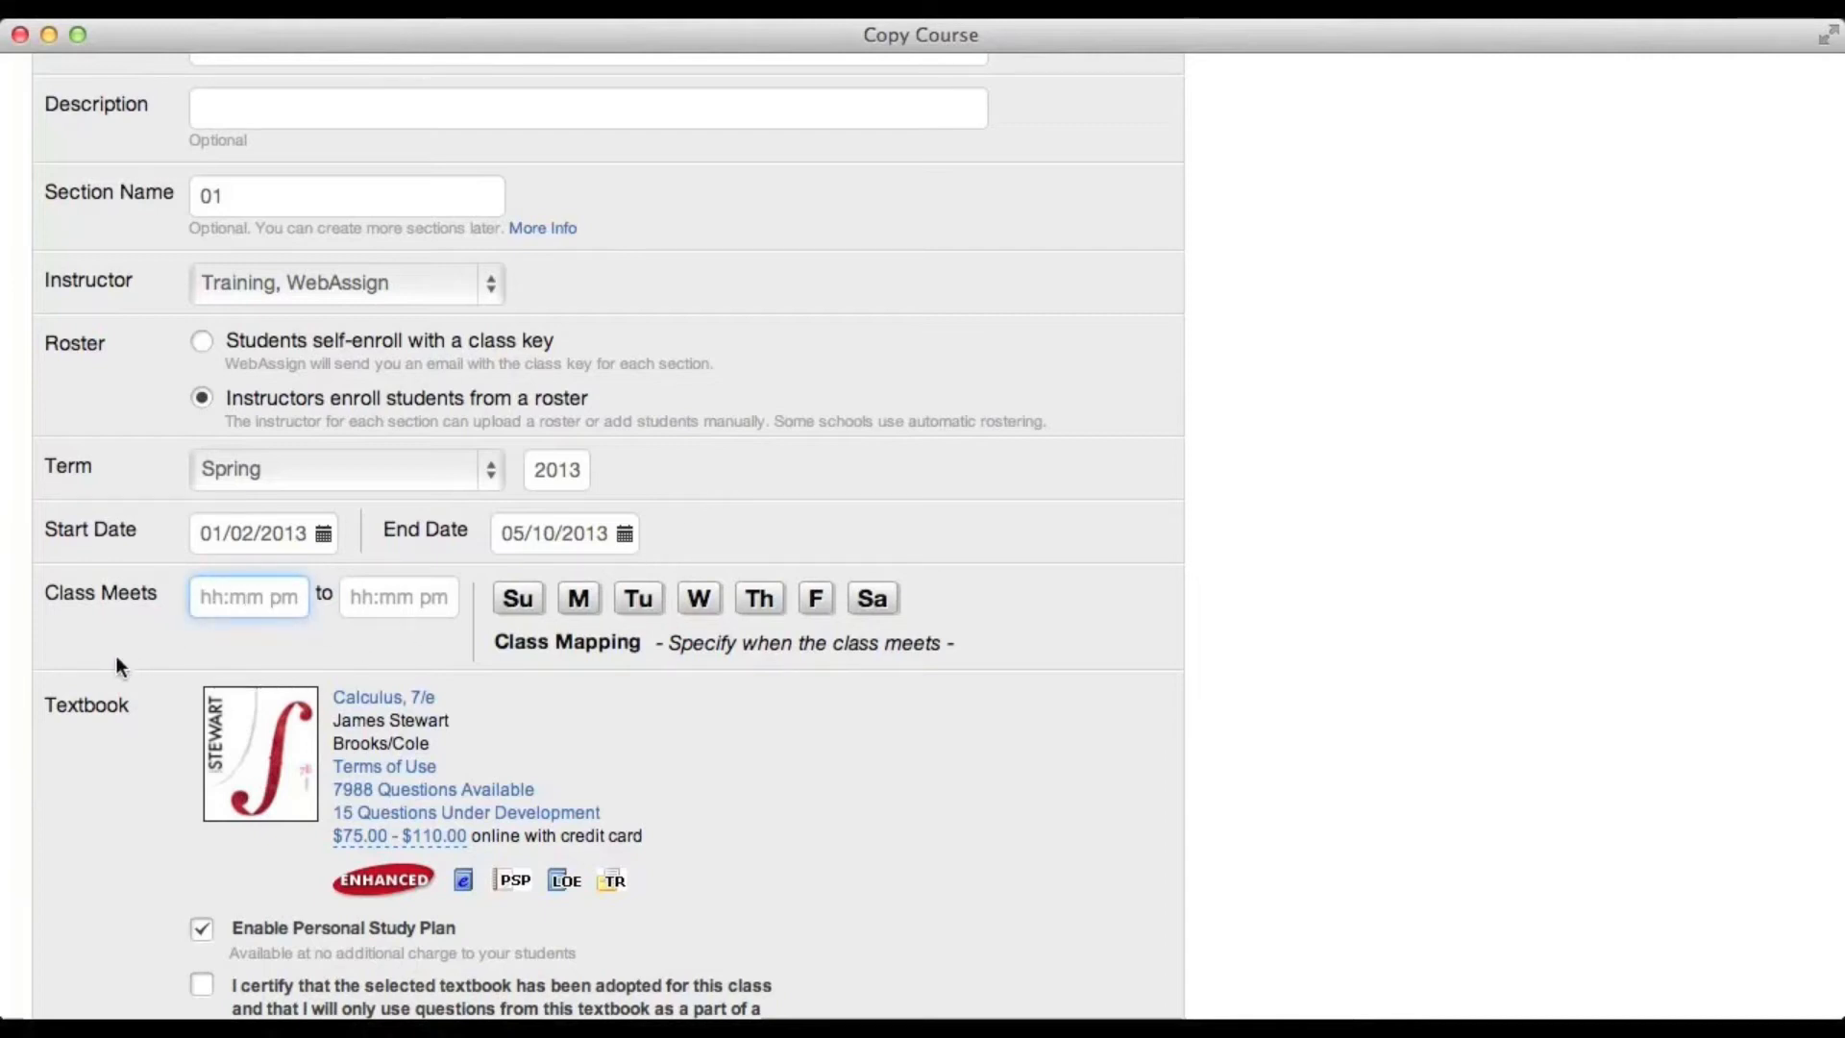
{"action": "type", "text": "8:30 AM"}
{"action": "key", "text": "Tab"}
{"action": "type", "text": "9:50 AM"}
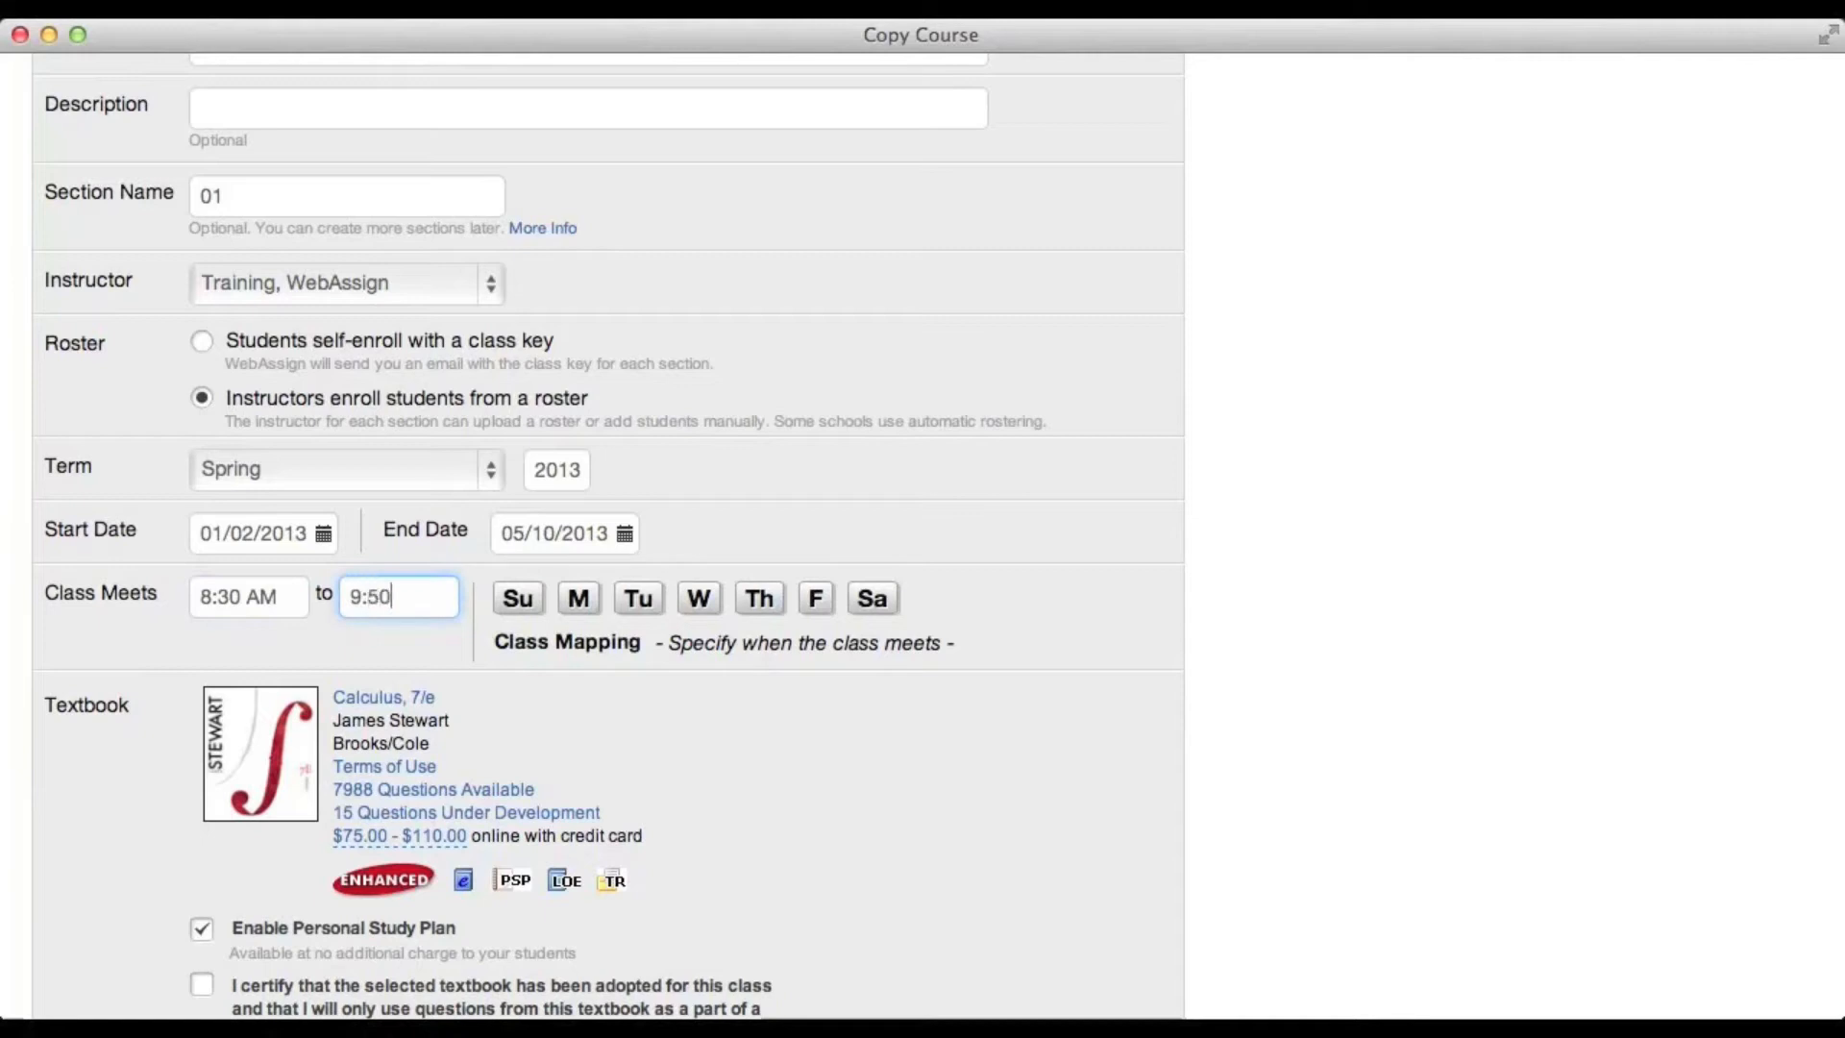
{"action": "left_click", "coordinate": [641, 606]}
{"action": "left_click", "coordinate": [768, 602]}
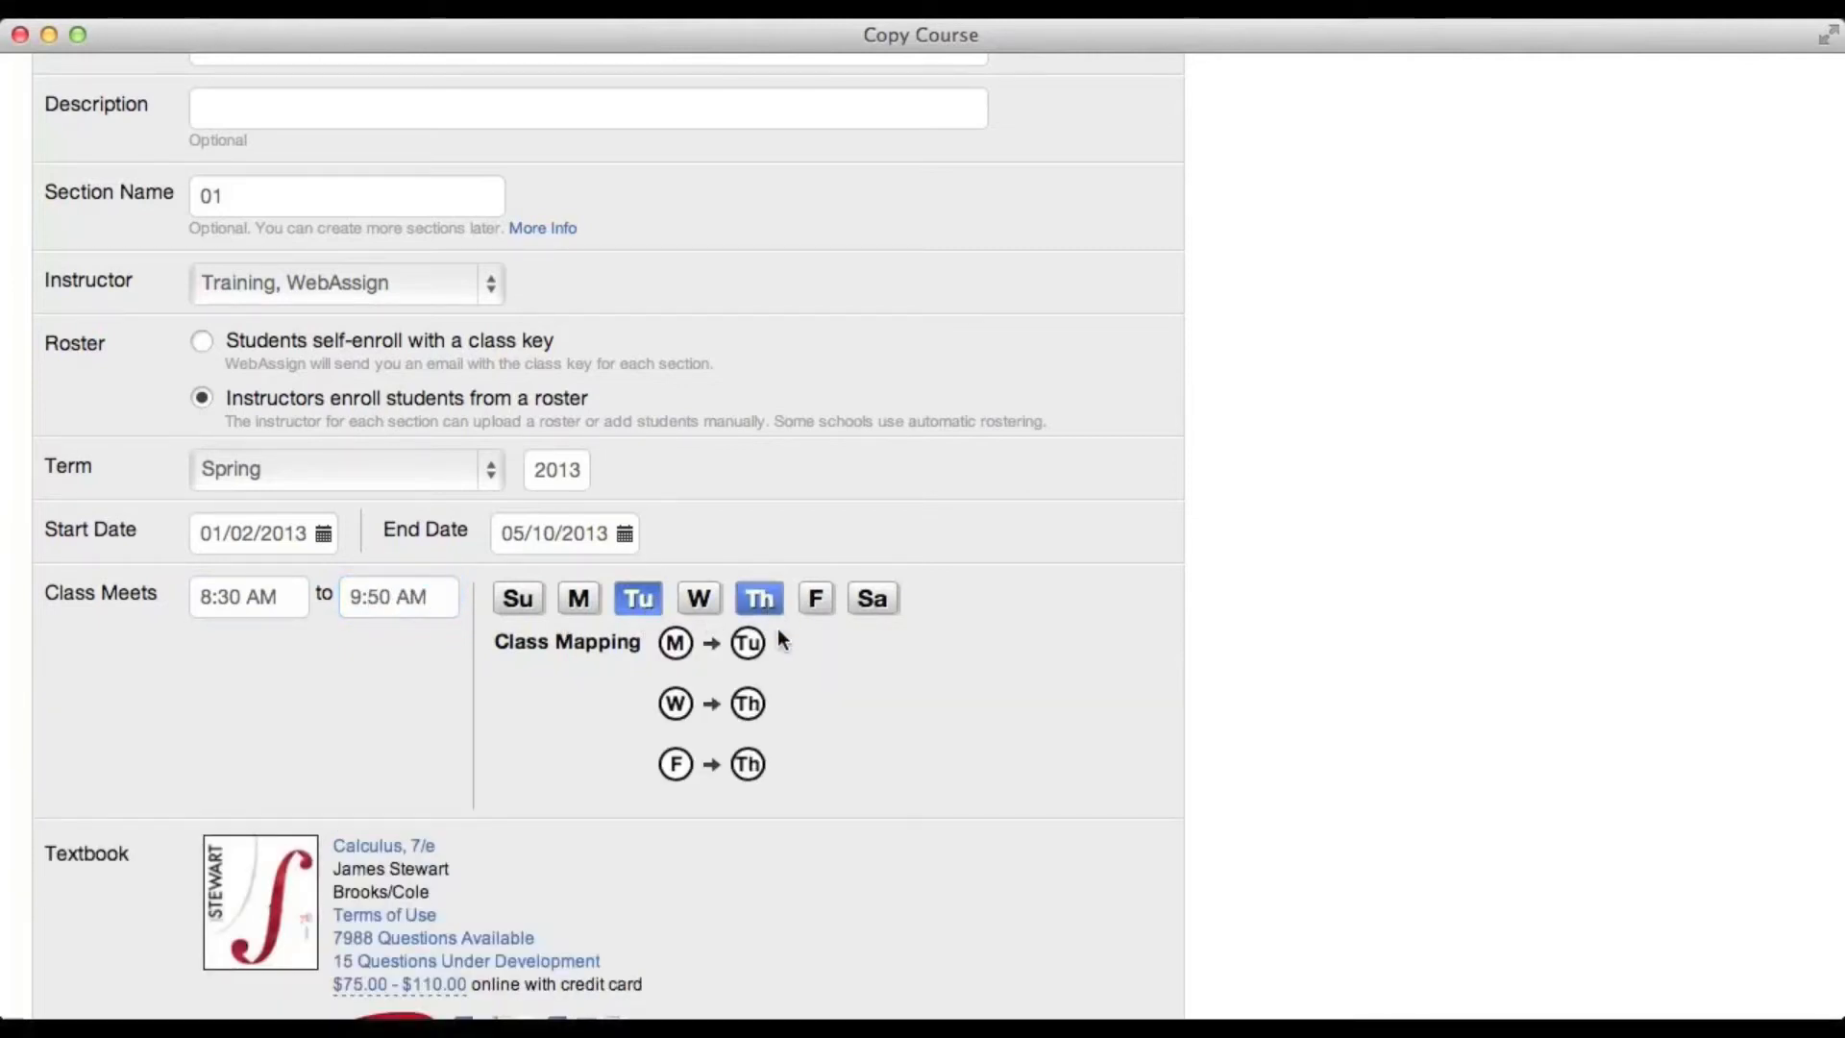
Certify that the selected textbook has been adopted for the class and add the Getting Started with WebAssign additional resource
{"action": "scroll", "coordinate": [873, 808], "scroll_direction": "down", "scroll_amount": 5}
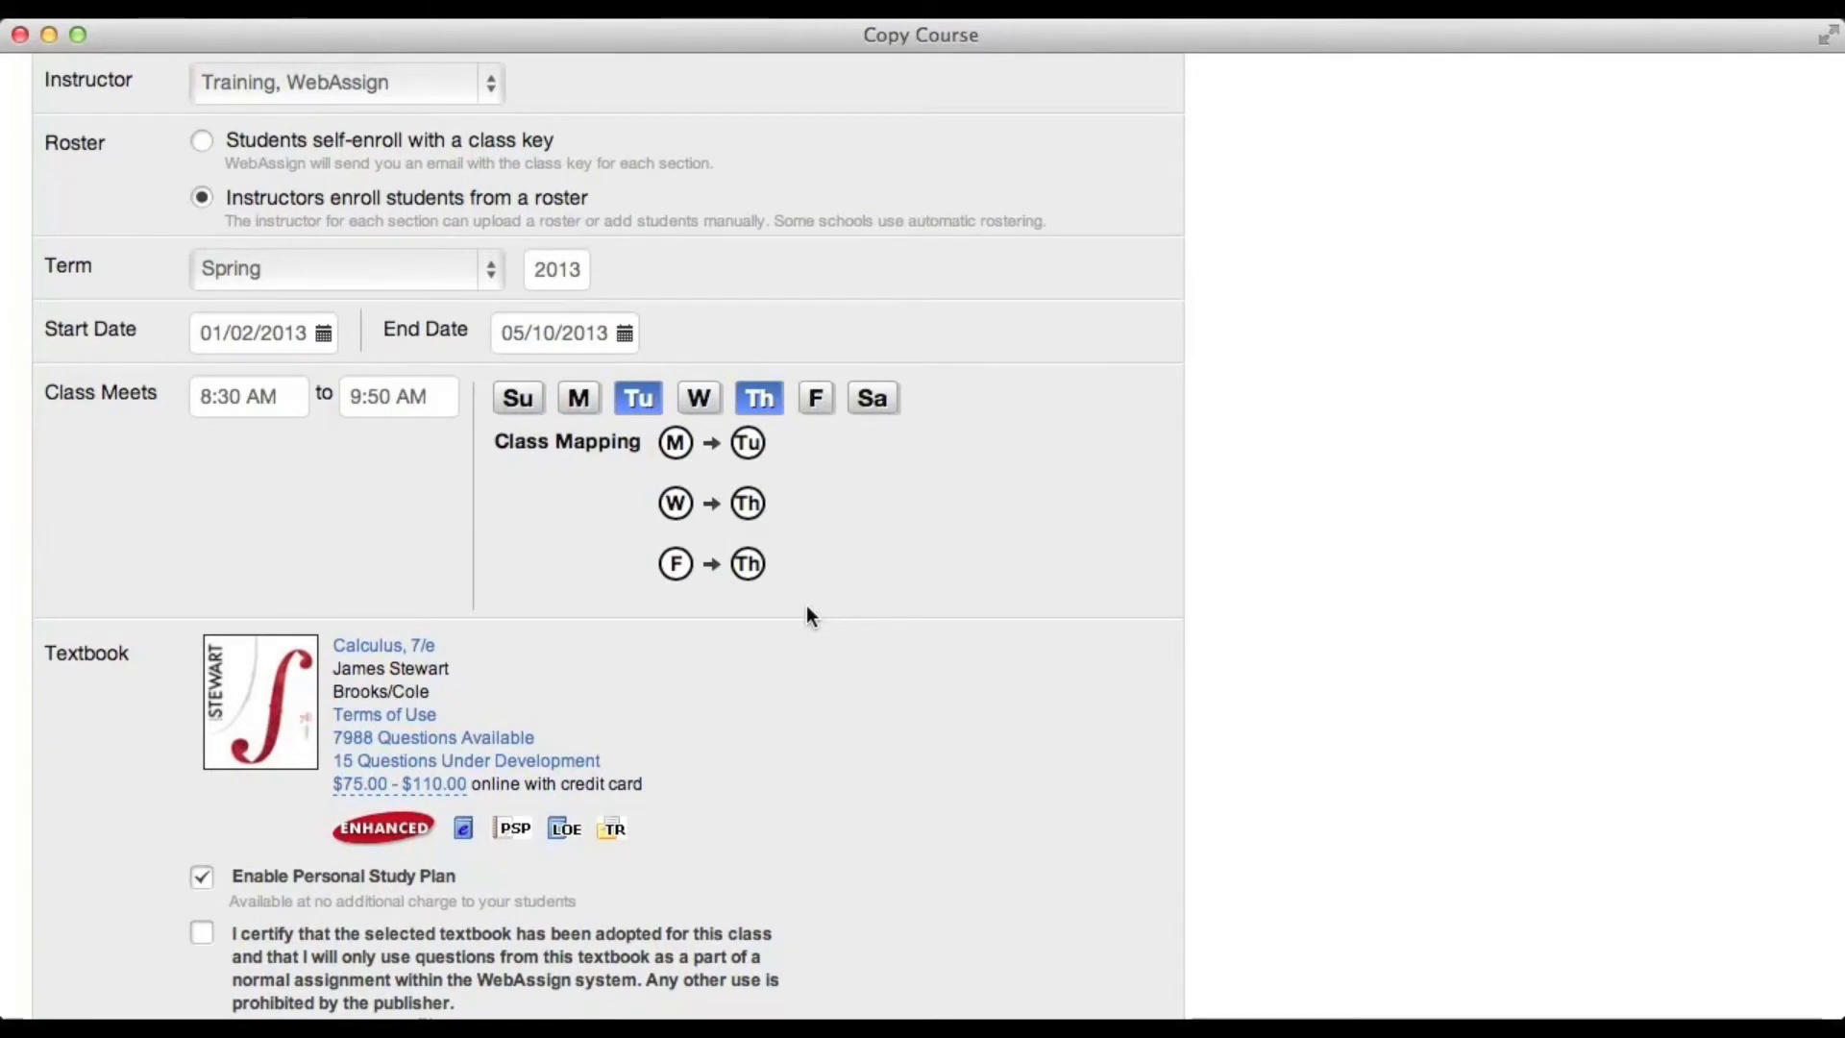
{"action": "scroll", "coordinate": [805, 605], "scroll_direction": "down", "scroll_amount": 5}
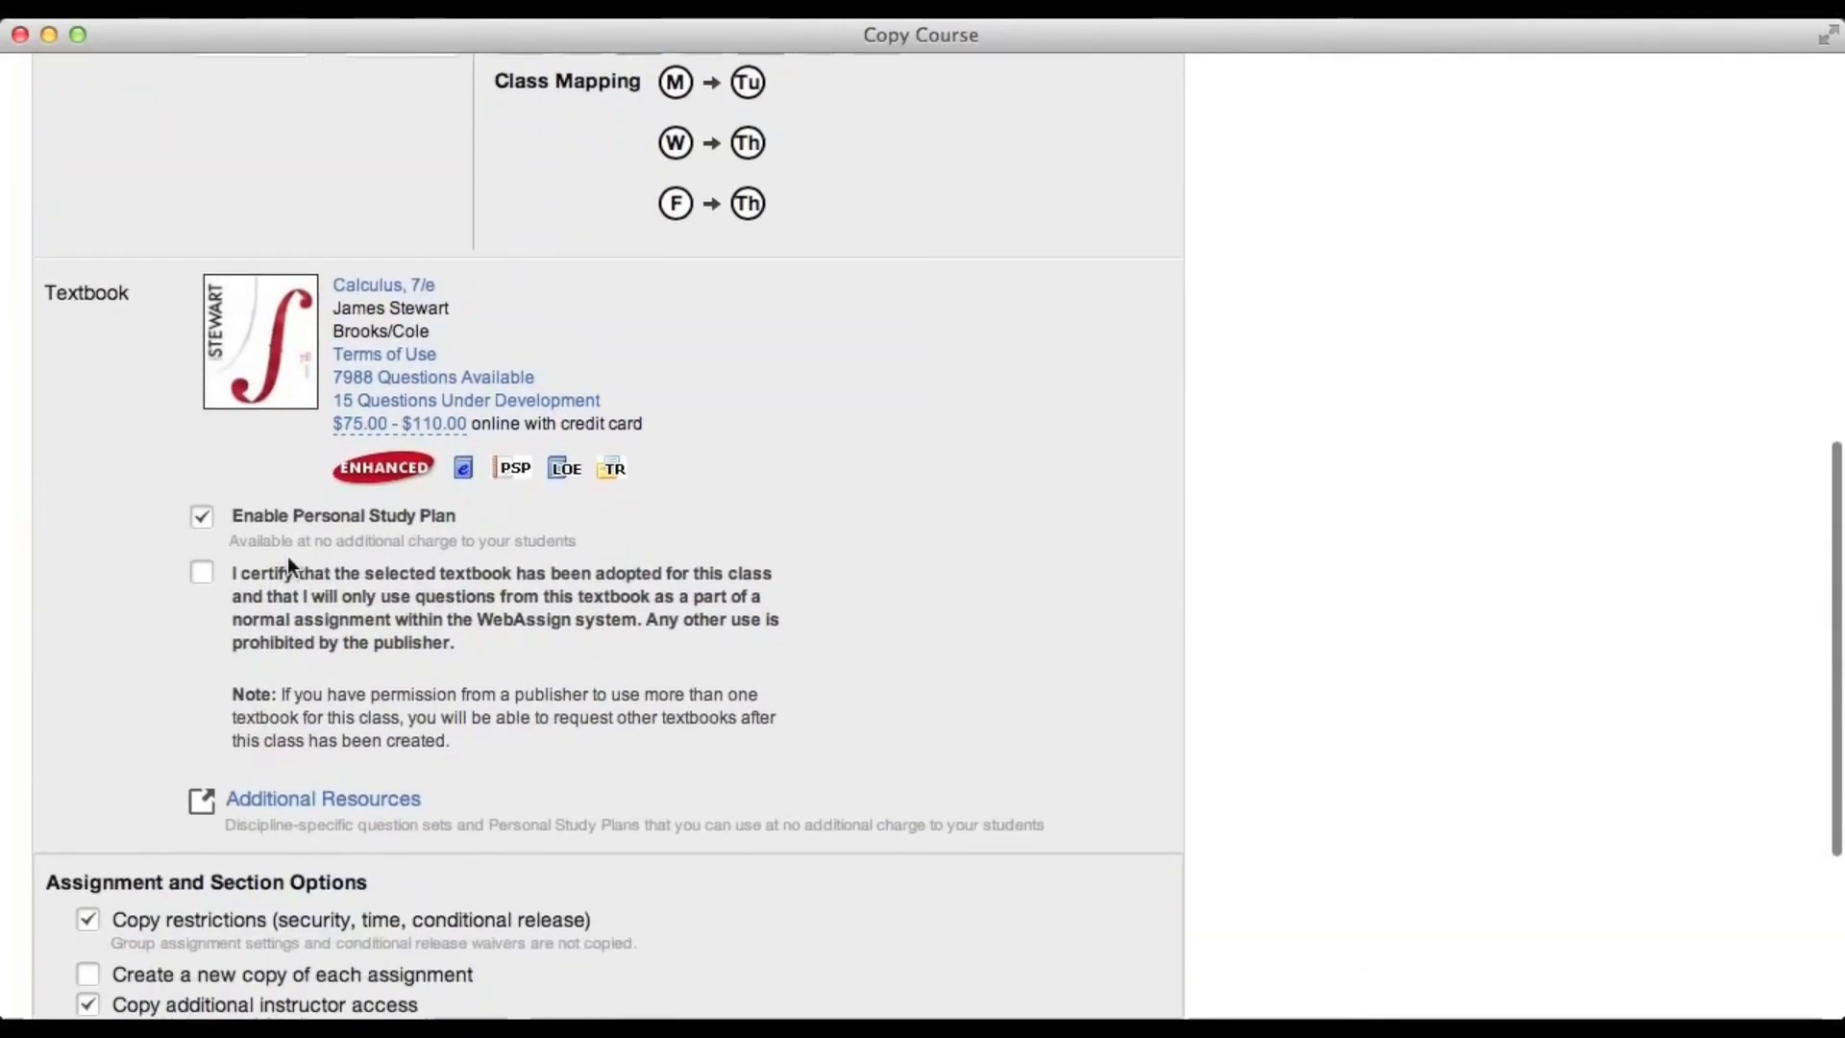
{"action": "left_click", "coordinate": [202, 573]}
{"action": "scroll", "coordinate": [127, 670], "scroll_direction": "down", "scroll_amount": 2}
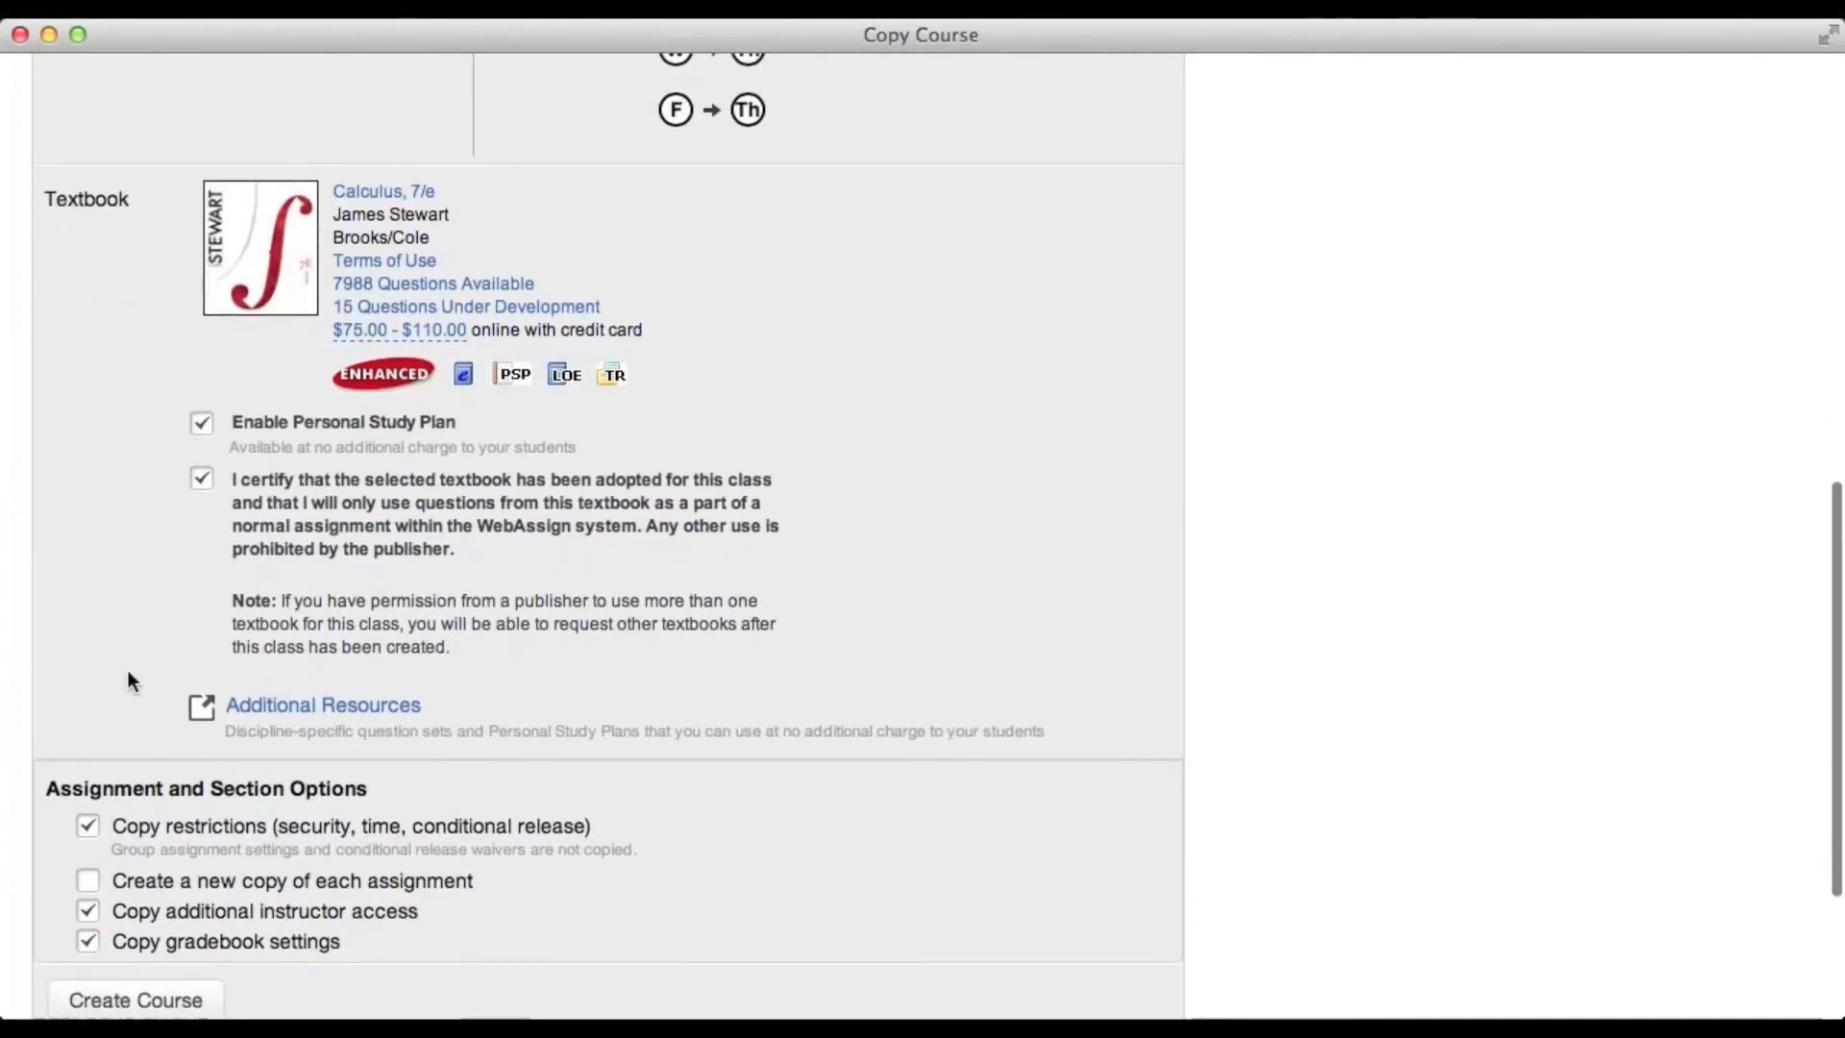
{"action": "left_click", "coordinate": [308, 656]}
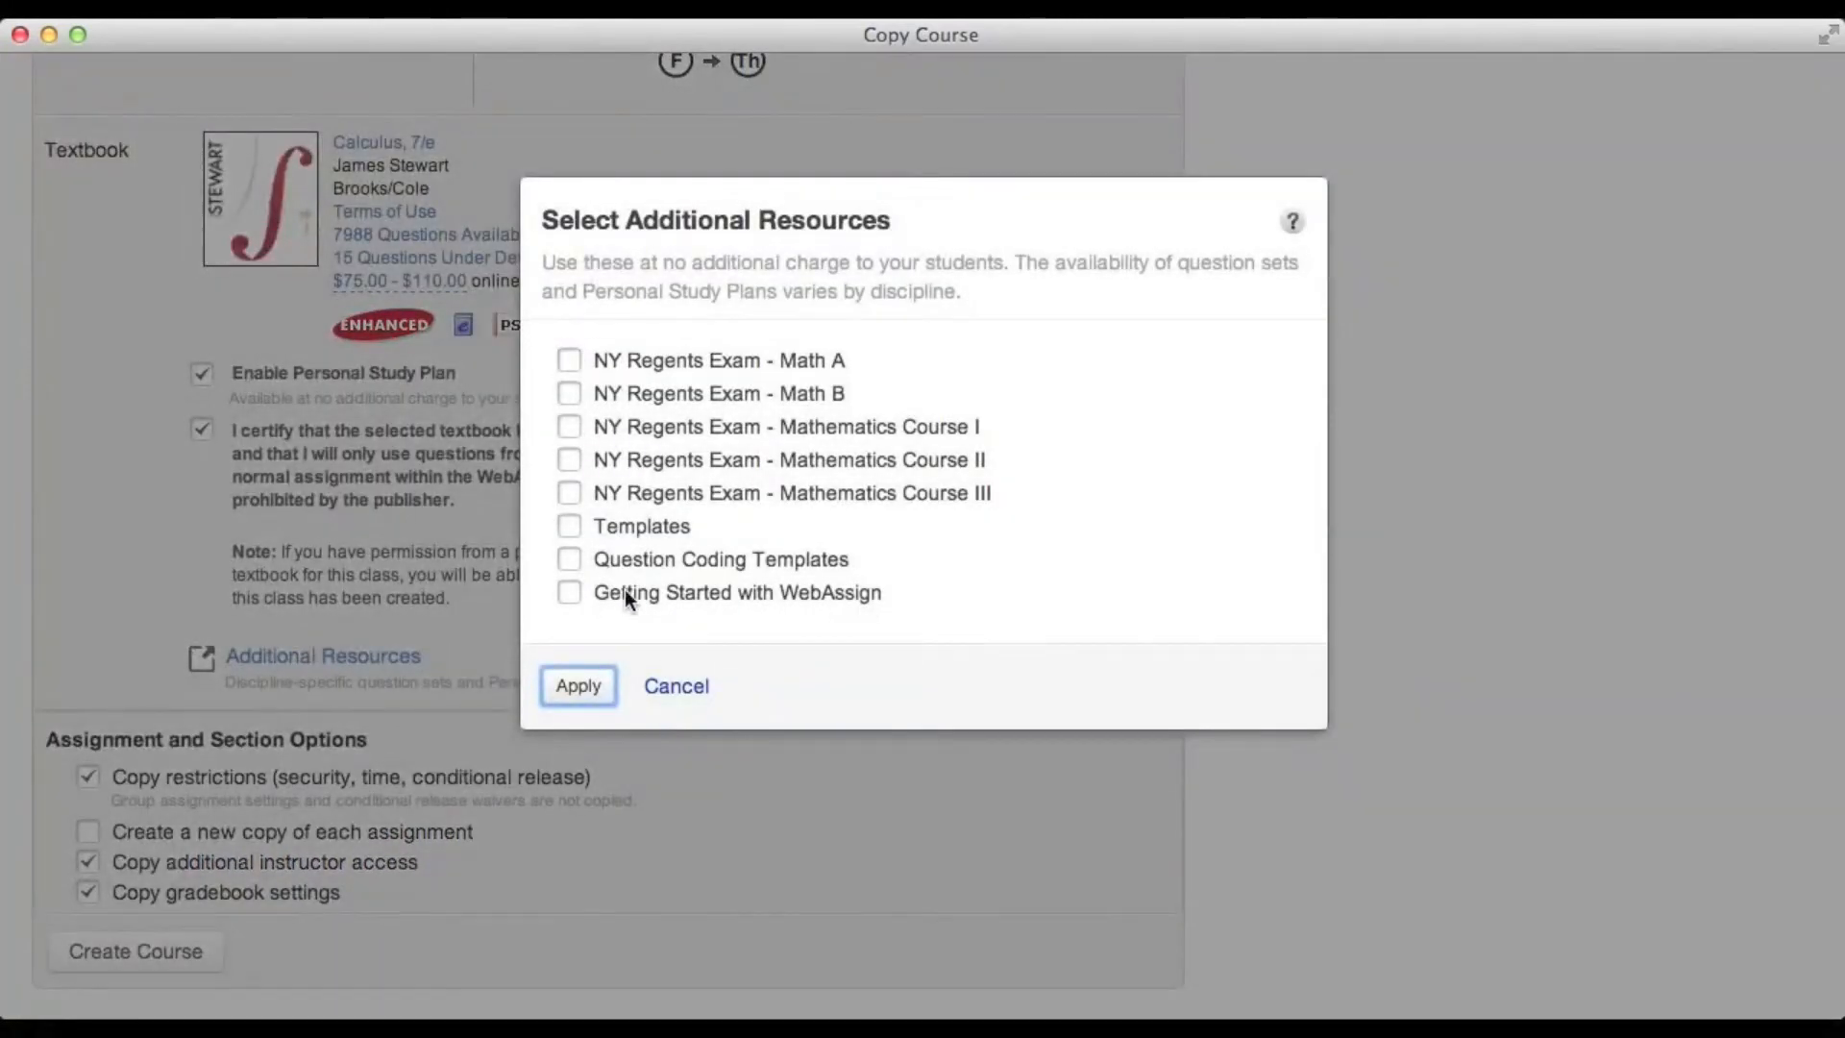
{"action": "left_click", "coordinate": [571, 590]}
{"action": "left_click", "coordinate": [575, 681]}
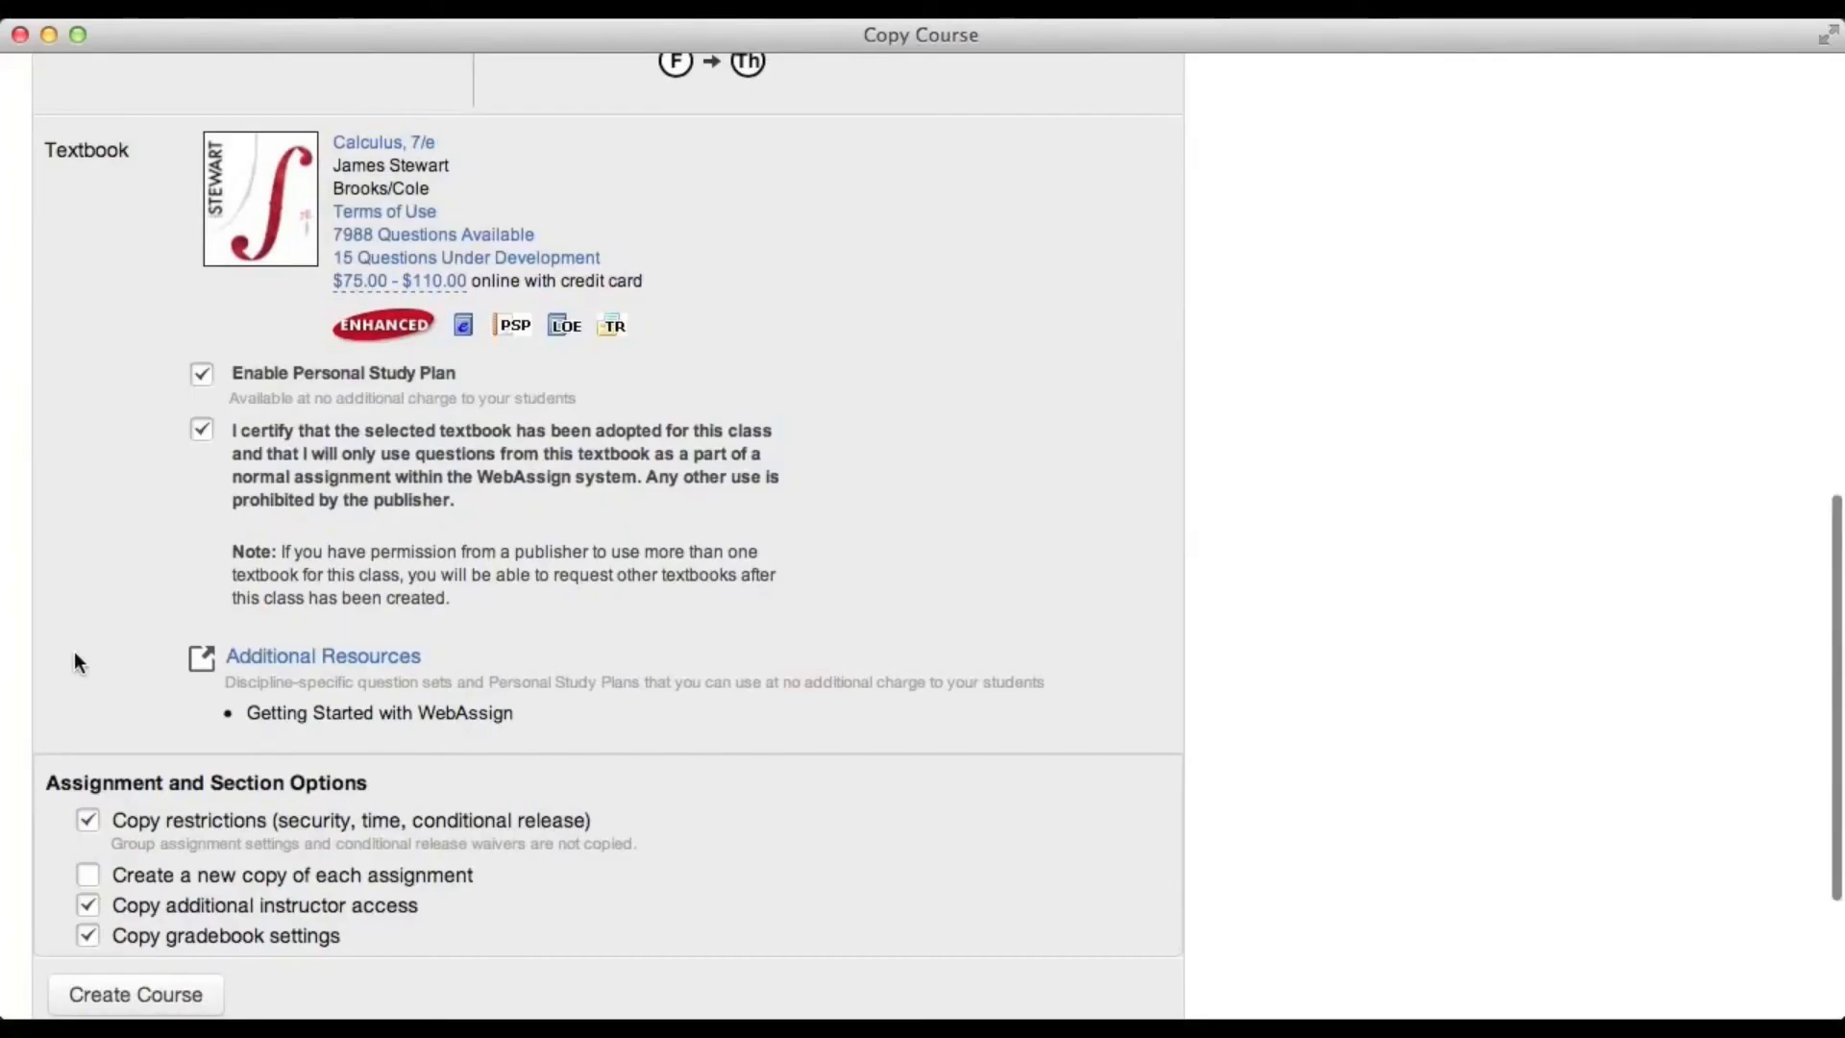
Enable creating a new copy of each assignment and create the course
{"action": "scroll", "coordinate": [75, 654], "scroll_direction": "down", "scroll_amount": 4}
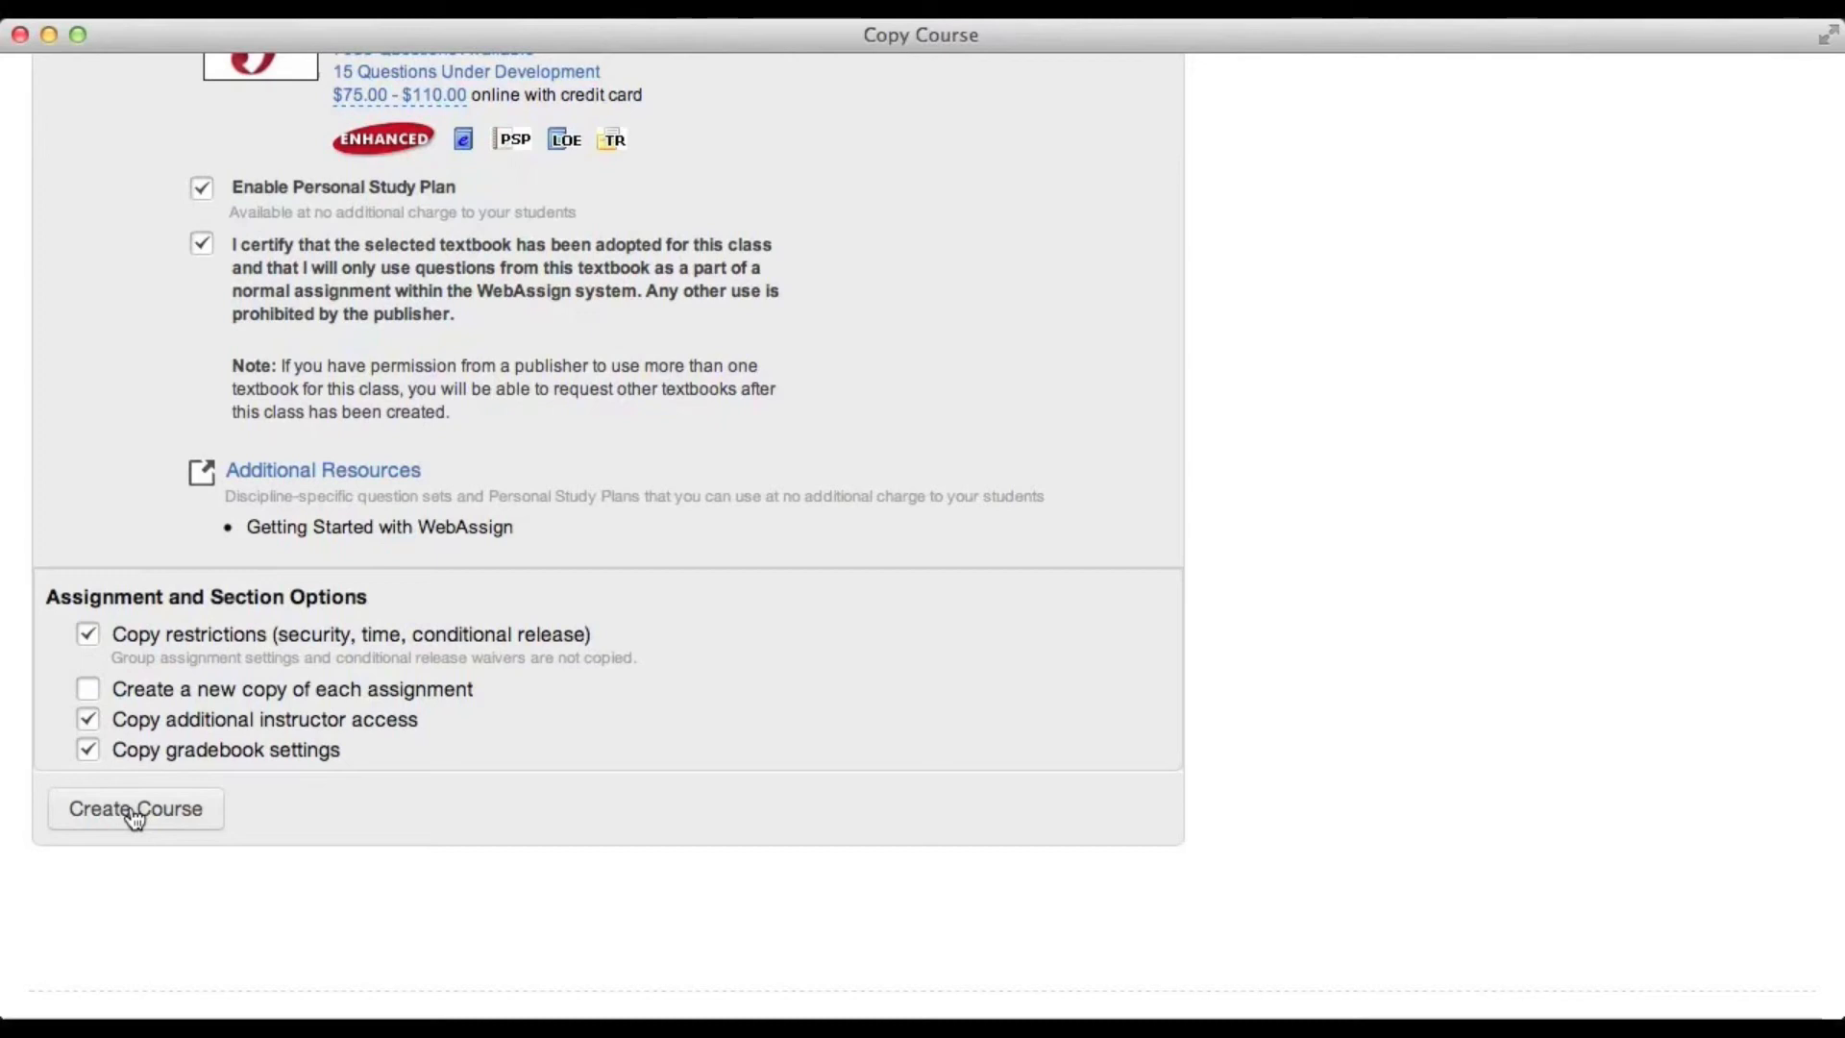
{"action": "left_click", "coordinate": [80, 692]}
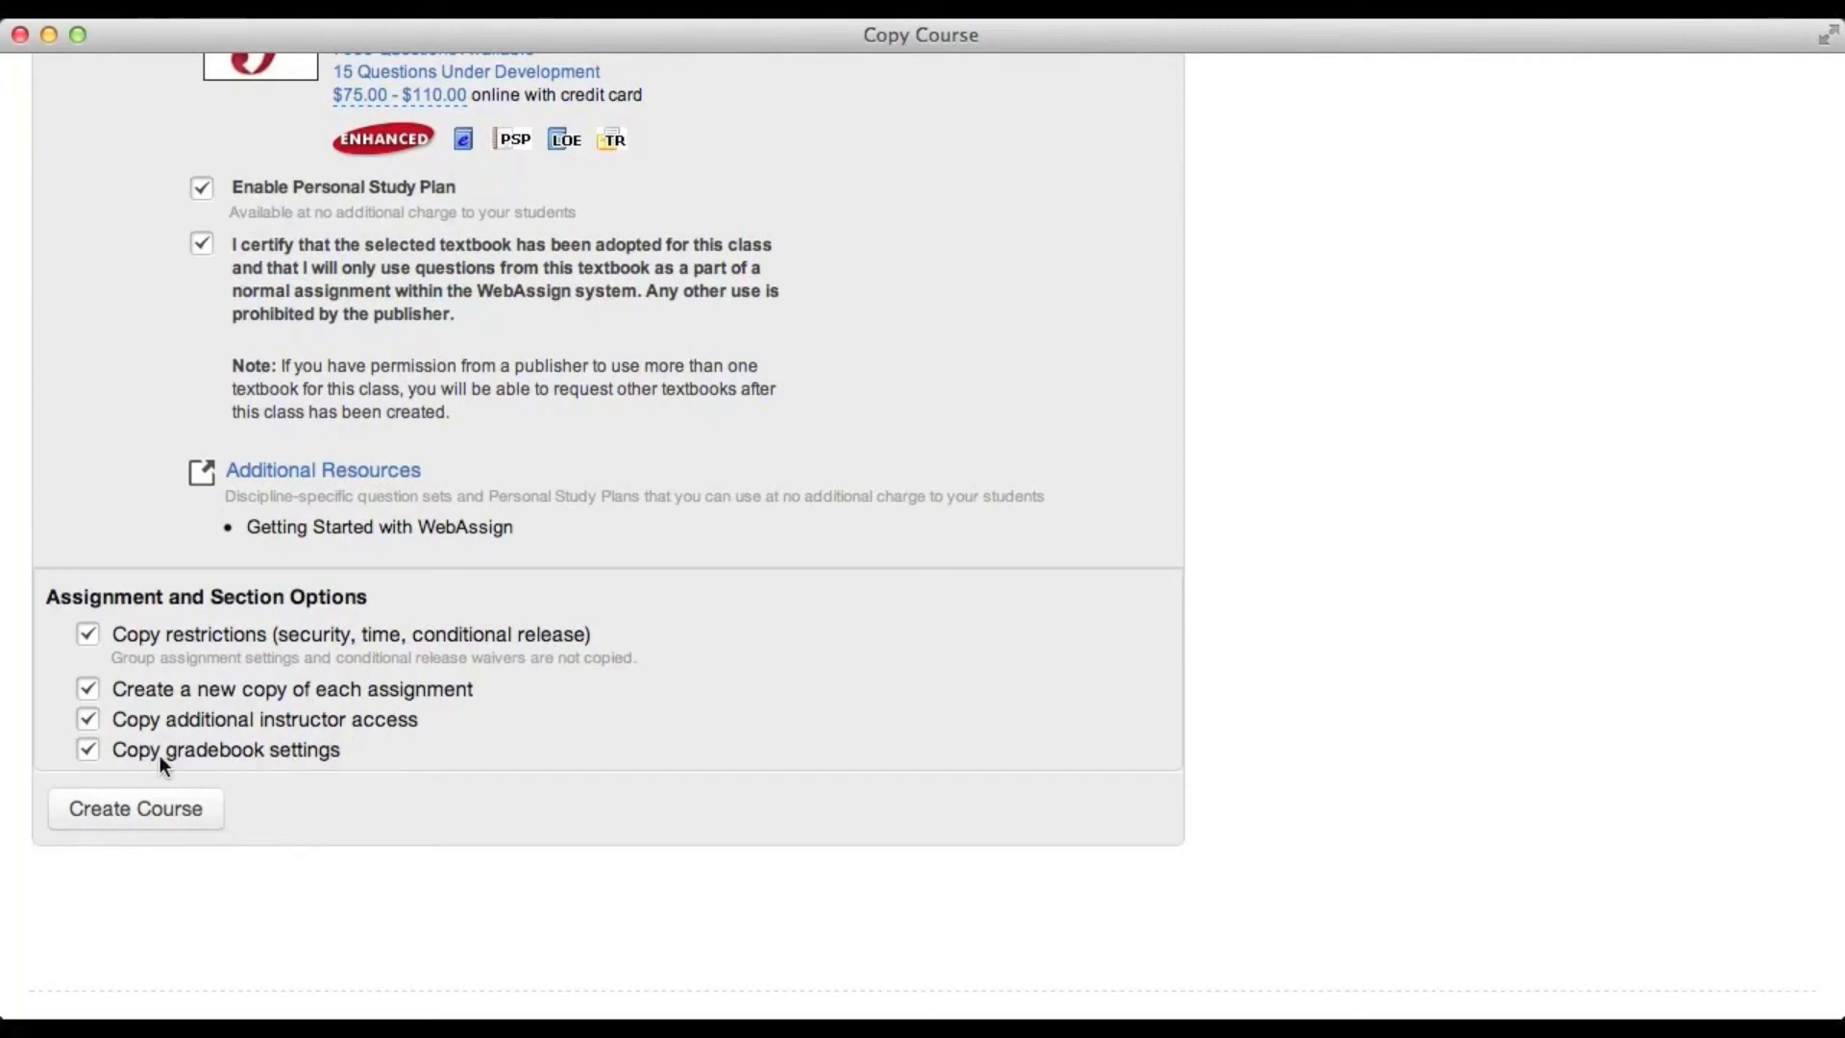
{"action": "left_click", "coordinate": [135, 810]}
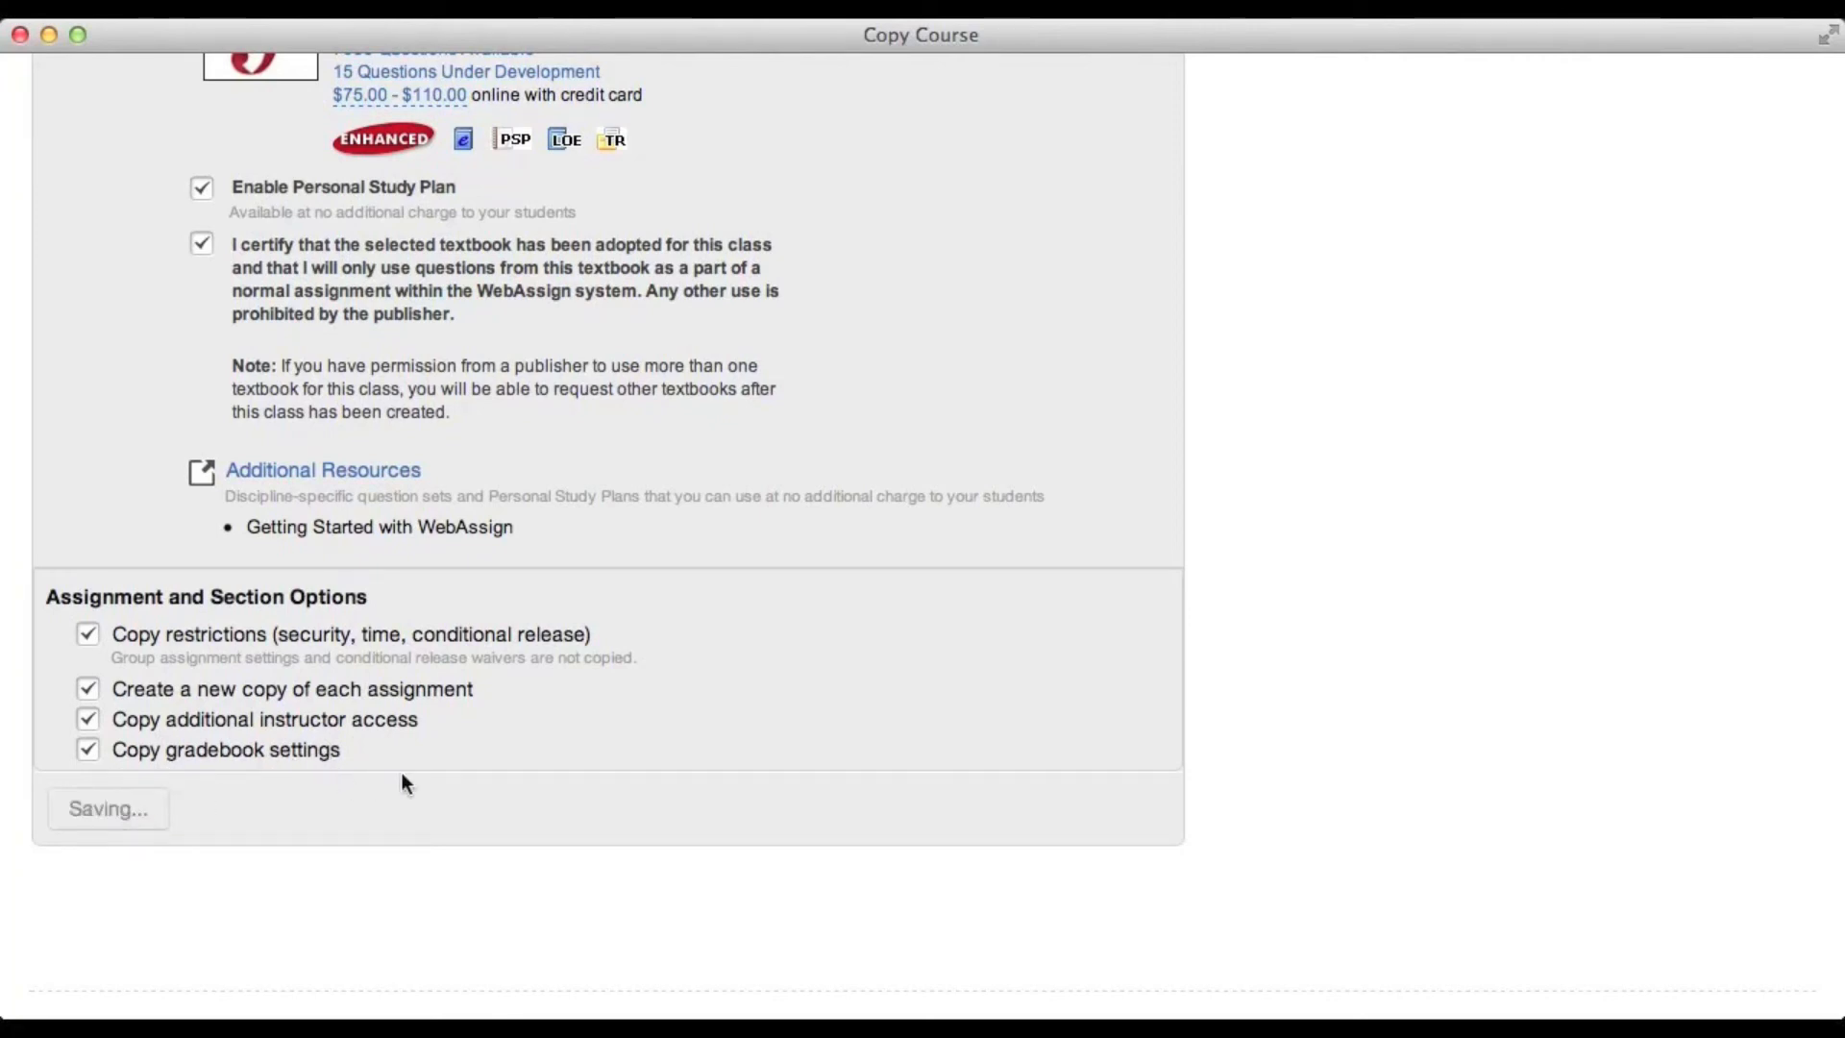